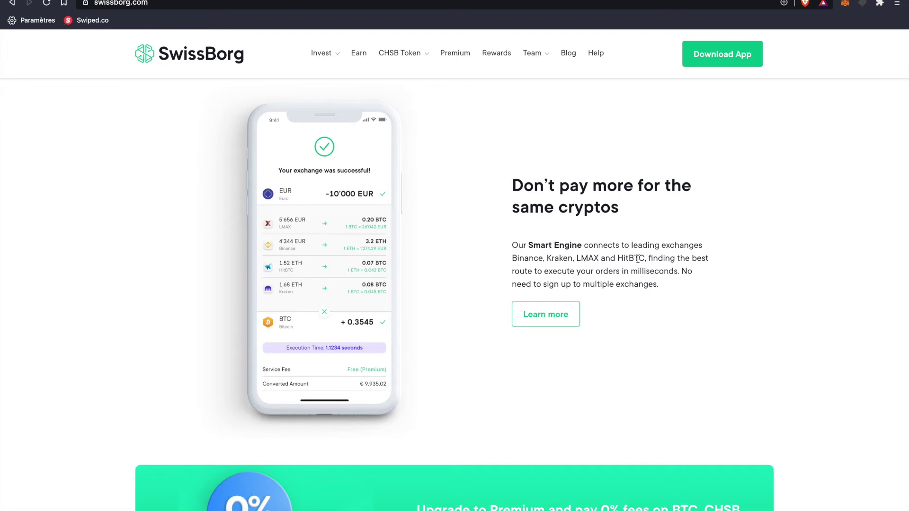
Step: Examine the Portfolio Analytics preview on the homepage, enlarging its profit/loss totals per asset
{"action": "scroll", "coordinate": [637, 258], "scroll_direction": "up", "scroll_amount": 2}
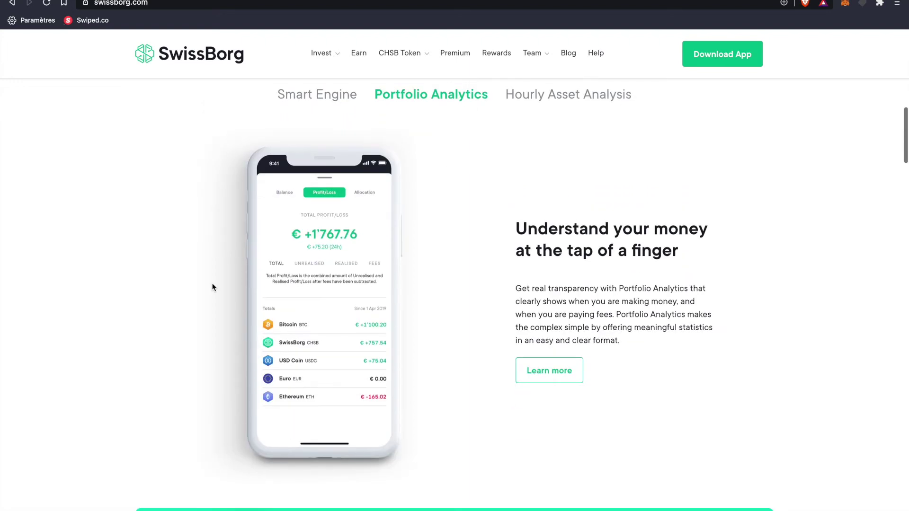
{"action": "scroll", "coordinate": [805, 284], "scroll_direction": "up", "scroll_amount": 1}
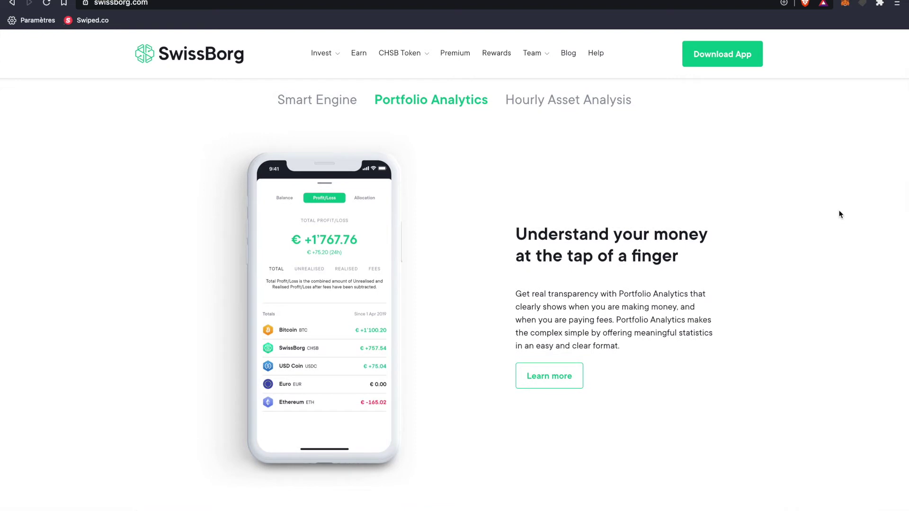
{"action": "scroll", "coordinate": [268, 290], "scroll_direction": "up", "scroll_amount": 5}
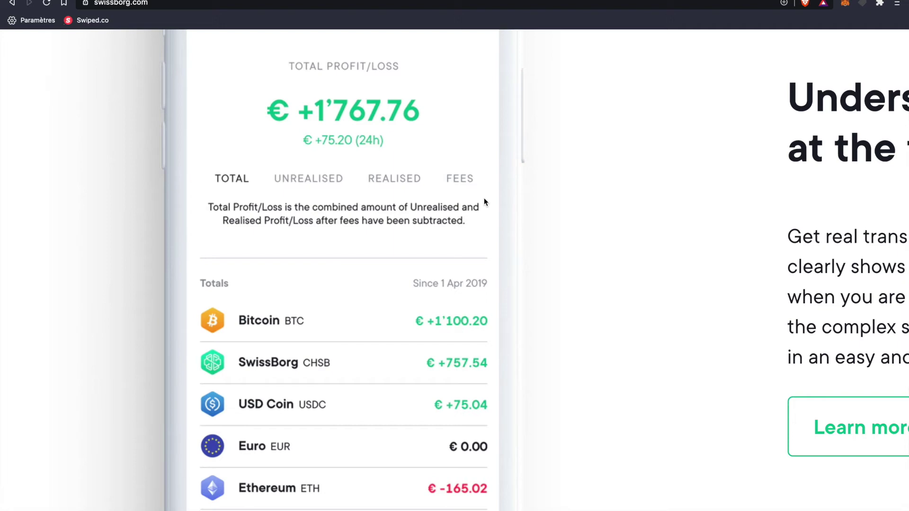
{"action": "scroll", "coordinate": [518, 224], "scroll_direction": "down", "scroll_amount": 1}
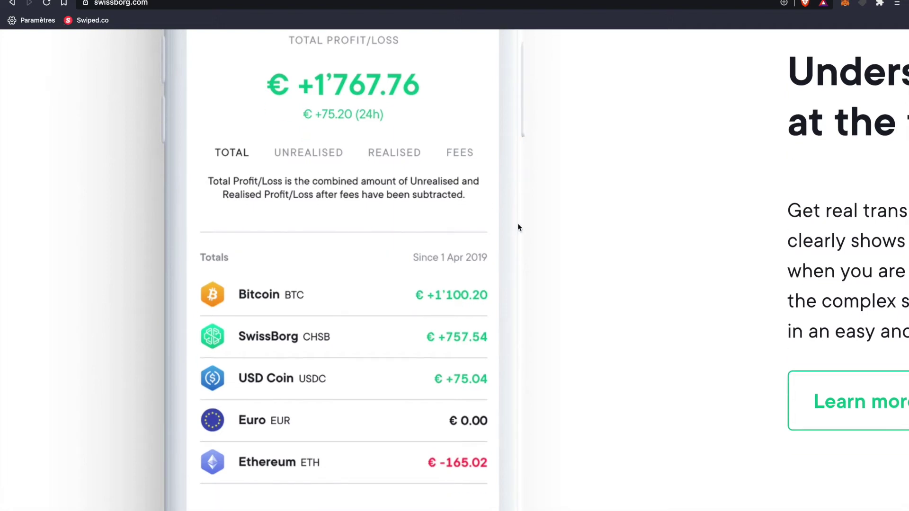
{"action": "scroll", "coordinate": [478, 162], "scroll_direction": "down", "scroll_amount": 5}
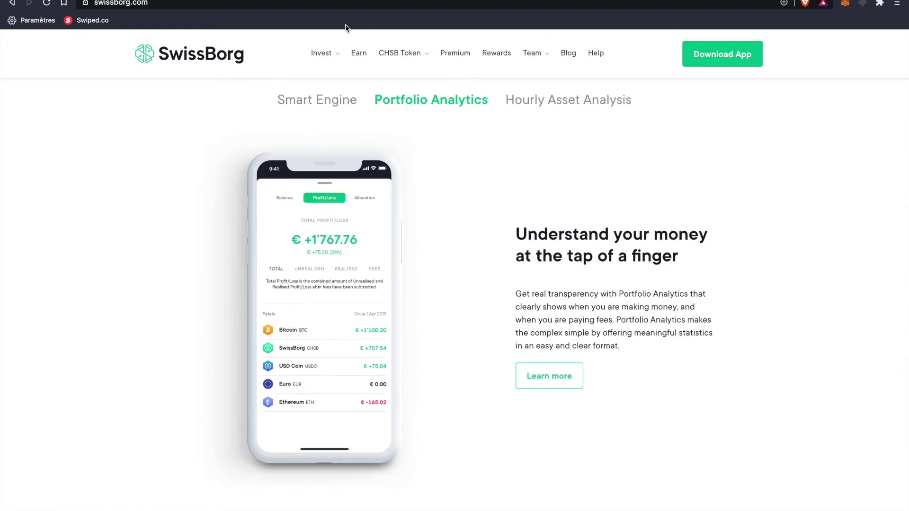
Step: Open the Portfolio Analytics page and inspect the Fees view, enlarging the fees paid per asset
{"action": "mouse_move", "coordinate": [326, 54]}
{"action": "left_click", "coordinate": [356, 127]}
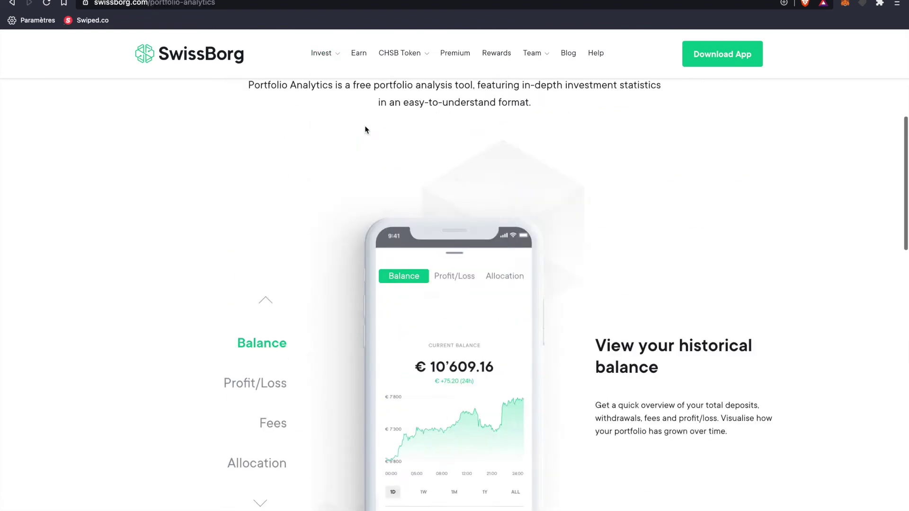
{"action": "scroll", "coordinate": [529, 235], "scroll_direction": "down", "scroll_amount": 10}
{"action": "scroll", "coordinate": [529, 235], "scroll_direction": "up", "scroll_amount": 5}
{"action": "left_click", "coordinate": [283, 244]}
{"action": "scroll", "coordinate": [578, 212], "scroll_direction": "down", "scroll_amount": 2}
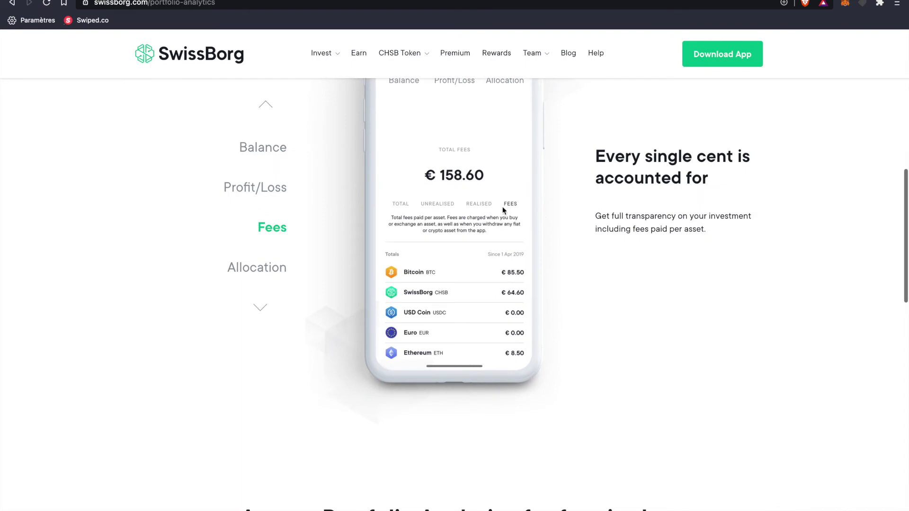
{"action": "scroll", "coordinate": [502, 210], "scroll_direction": "up", "scroll_amount": 1}
{"action": "scroll", "coordinate": [478, 299], "scroll_direction": "up", "scroll_amount": 5}
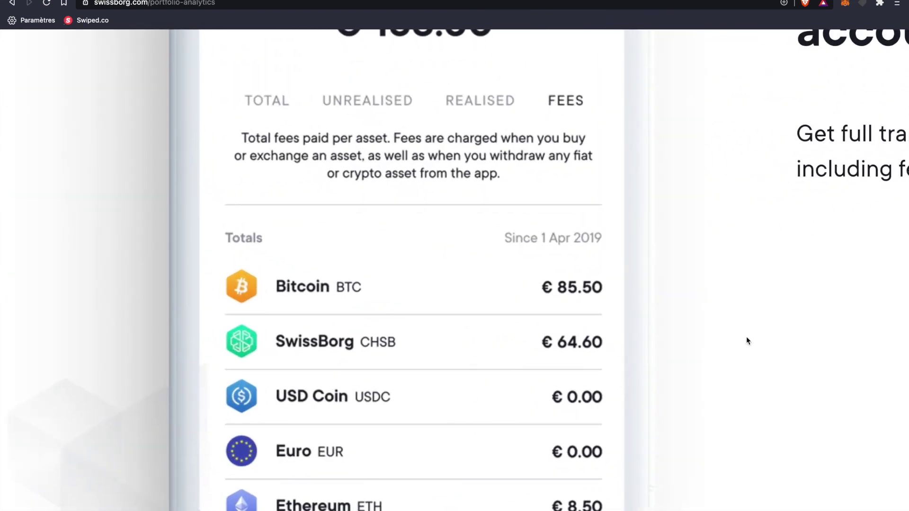
{"action": "scroll", "coordinate": [746, 336], "scroll_direction": "down", "scroll_amount": 5}
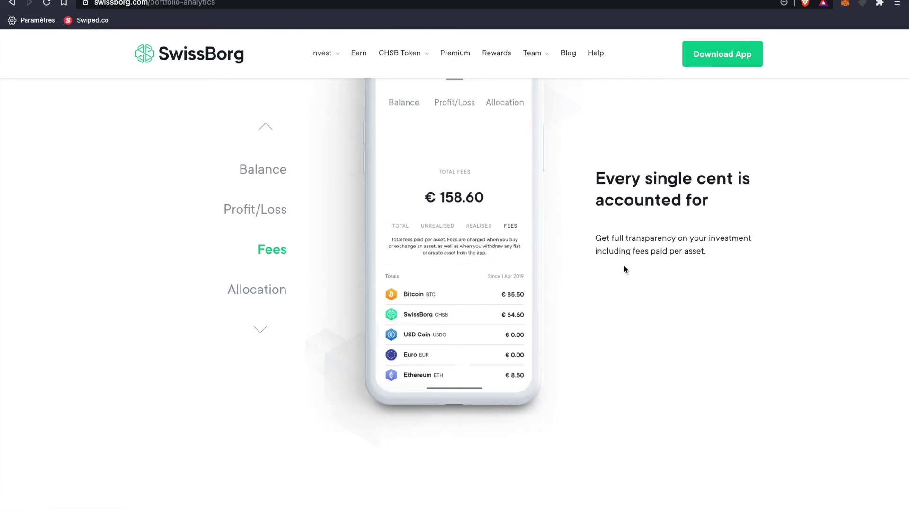
Step: Return to the homepage and examine the Hourly Asset Analysis preview, enlarging its Bitcoin indicators and Community Sentiment gauge
{"action": "scroll", "coordinate": [343, 147], "scroll_direction": "left", "scroll_amount": 5}
{"action": "scroll", "coordinate": [179, 309], "scroll_direction": "down", "scroll_amount": 2}
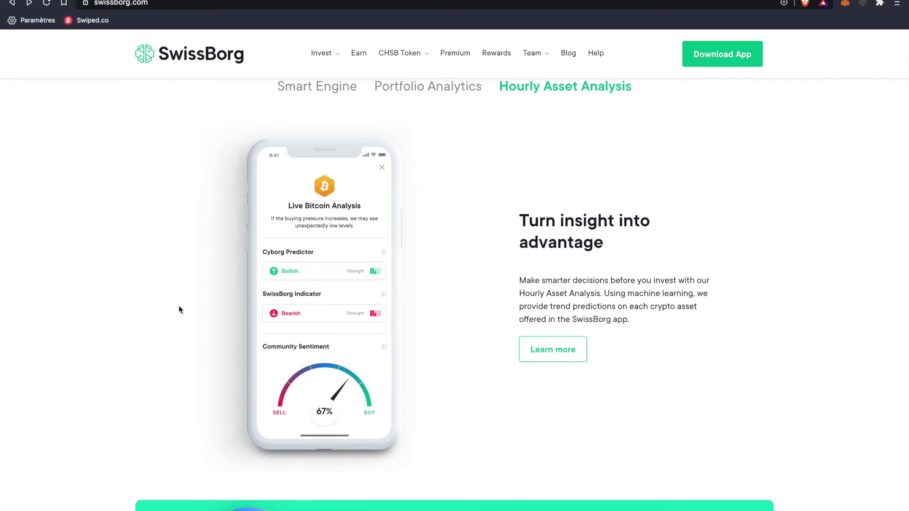
{"action": "scroll", "coordinate": [228, 271], "scroll_direction": "down", "scroll_amount": 2}
{"action": "scroll", "coordinate": [263, 194], "scroll_direction": "up", "scroll_amount": 5}
{"action": "scroll", "coordinate": [263, 195], "scroll_direction": "up", "scroll_amount": 3}
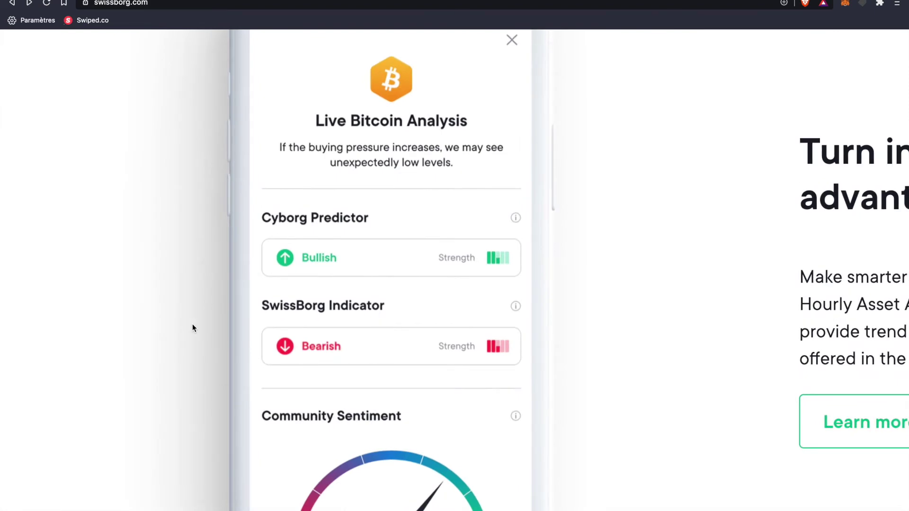
{"action": "scroll", "coordinate": [341, 321], "scroll_direction": "down", "scroll_amount": 4}
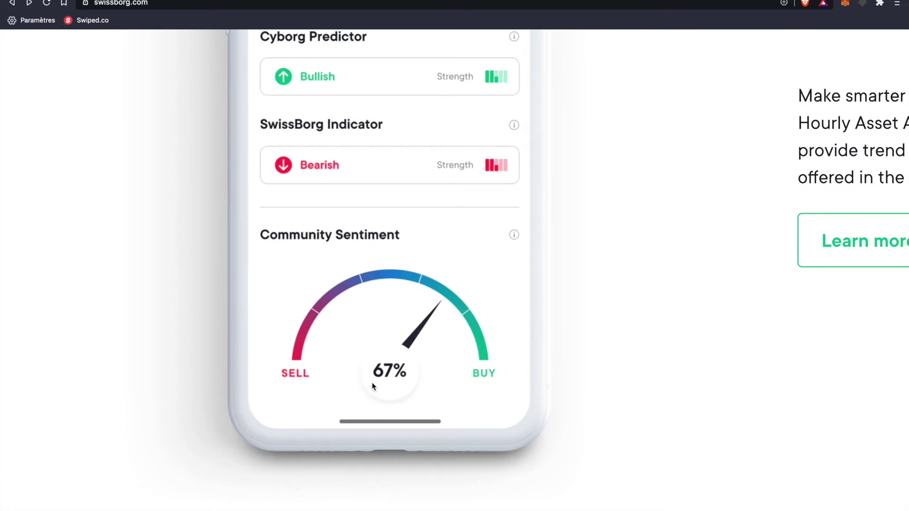
{"action": "scroll", "coordinate": [759, 281], "scroll_direction": "down", "scroll_amount": 8}
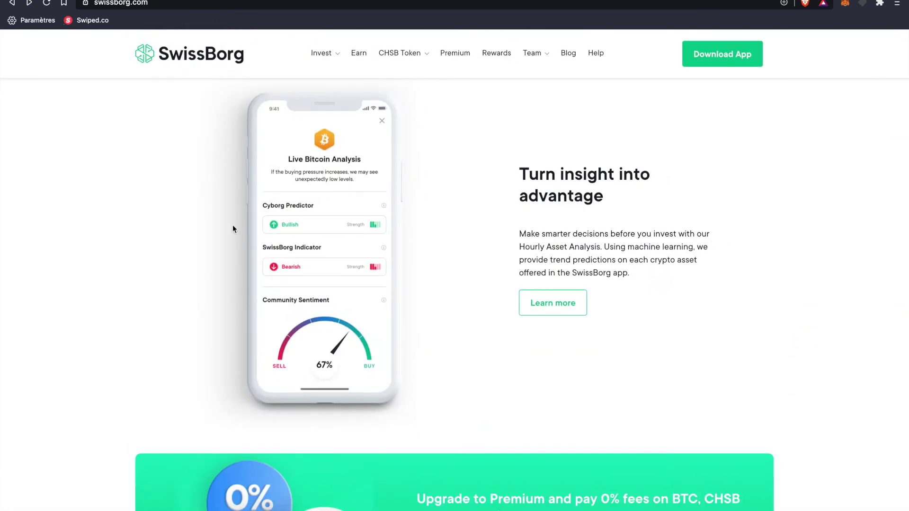
Step: Collapse the Genesis Premium banner at the top of the homepage and open the supported assets page
{"action": "key", "text": "Home"}
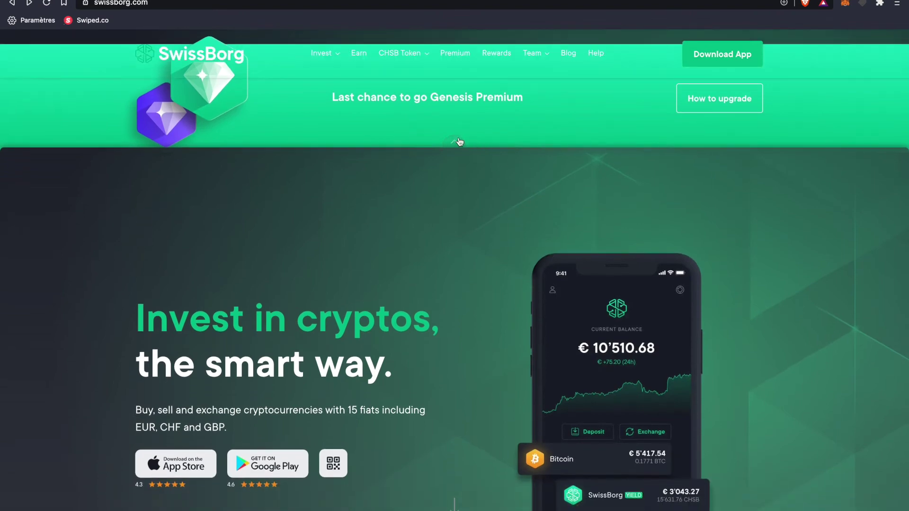
{"action": "left_click", "coordinate": [457, 141]}
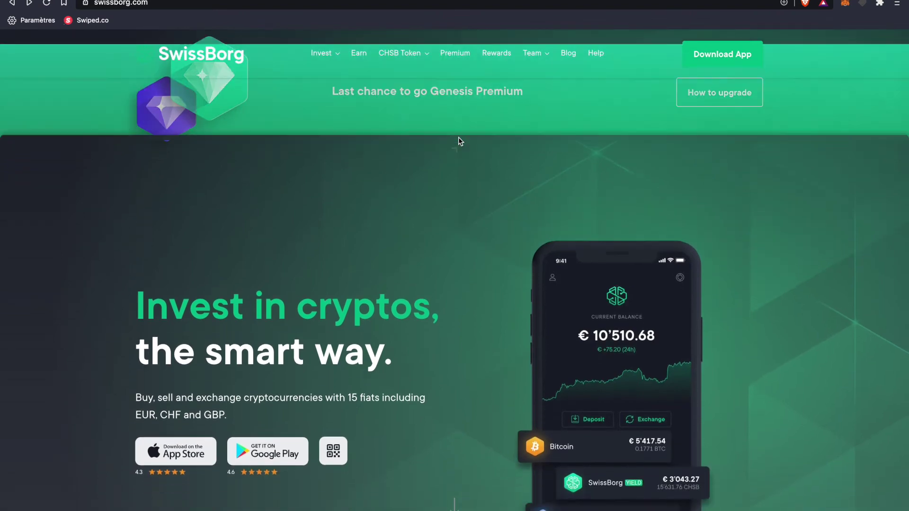
{"action": "scroll", "coordinate": [75, 507], "scroll_direction": "down", "scroll_amount": 3}
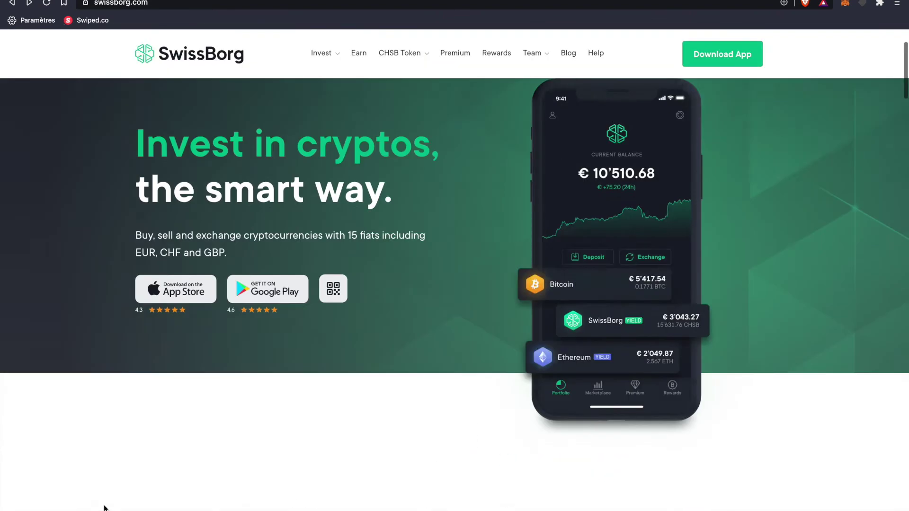
{"action": "scroll", "coordinate": [104, 508], "scroll_direction": "up", "scroll_amount": 3}
{"action": "scroll", "coordinate": [105, 508], "scroll_direction": "up", "scroll_amount": 1}
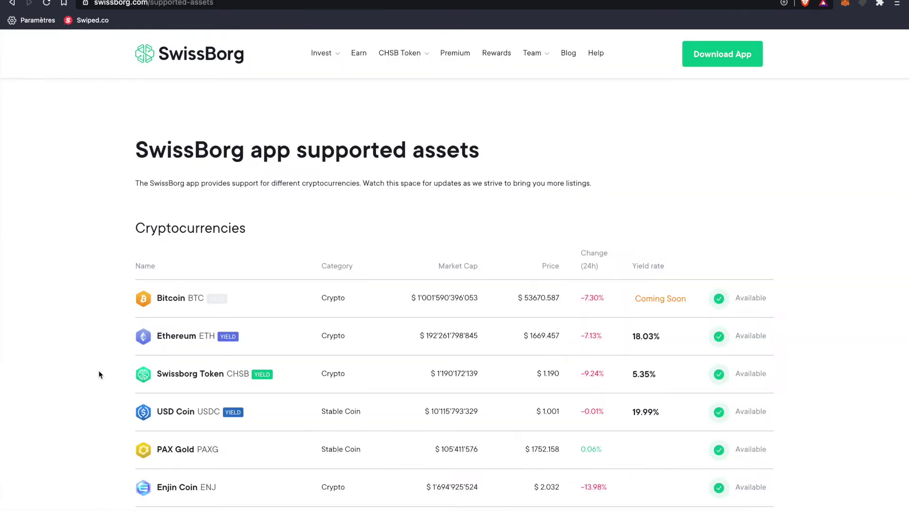
Step: Examine the supported cryptocurrencies table, reviewing each coin's category, yield rate and availability
{"action": "scroll", "coordinate": [98, 371], "scroll_direction": "down", "scroll_amount": 1}
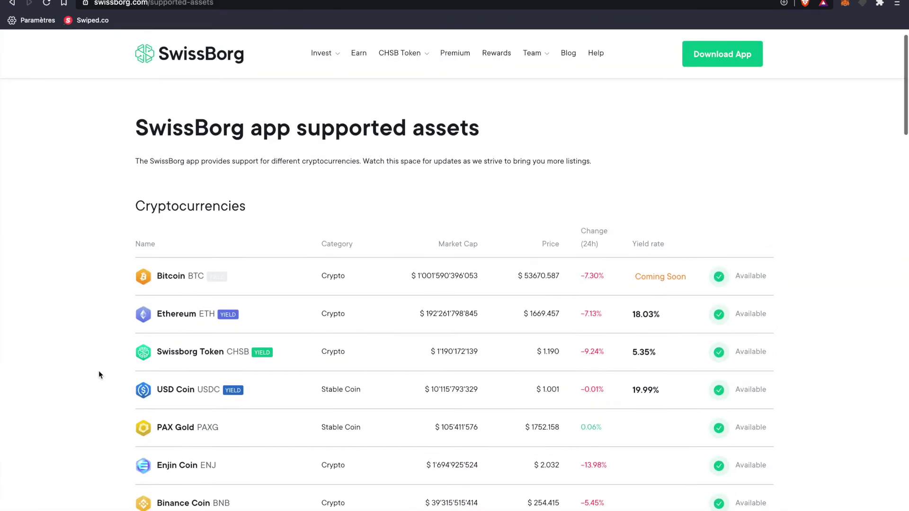
{"action": "scroll", "coordinate": [98, 374], "scroll_direction": "down", "scroll_amount": 1}
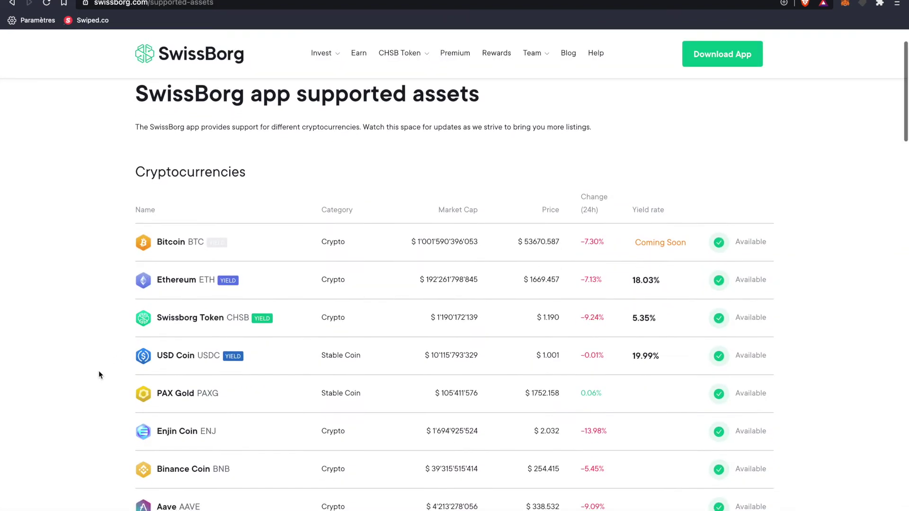
{"action": "scroll", "coordinate": [99, 374], "scroll_direction": "down", "scroll_amount": 3}
{"action": "scroll", "coordinate": [98, 371], "scroll_direction": "down", "scroll_amount": 8}
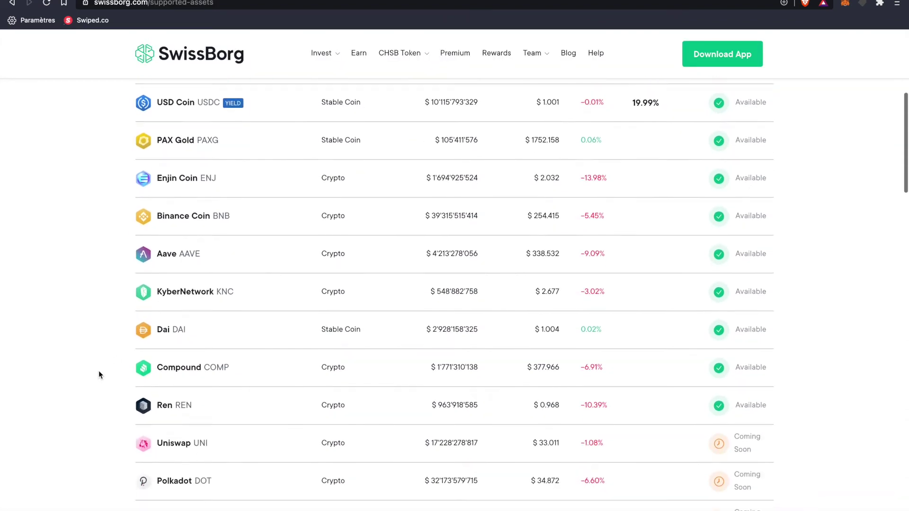
{"action": "scroll", "coordinate": [131, 169], "scroll_direction": "up", "scroll_amount": 7}
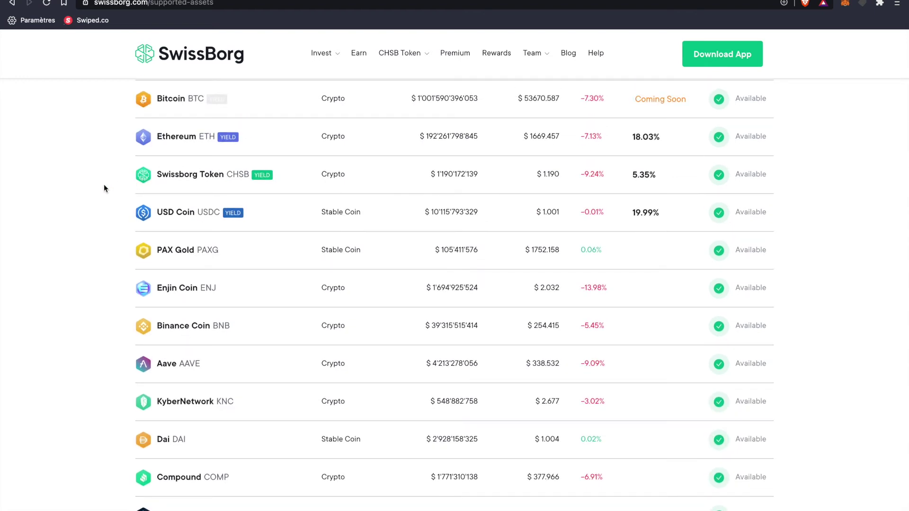
{"action": "scroll", "coordinate": [104, 188], "scroll_direction": "down", "scroll_amount": 1}
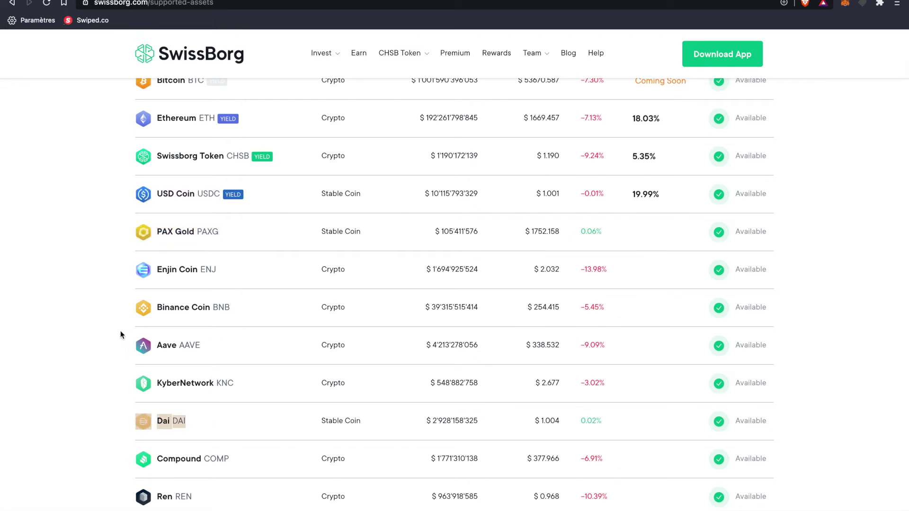
{"action": "scroll", "coordinate": [120, 331], "scroll_direction": "down", "scroll_amount": 5}
{"action": "scroll", "coordinate": [113, 363], "scroll_direction": "up", "scroll_amount": 4}
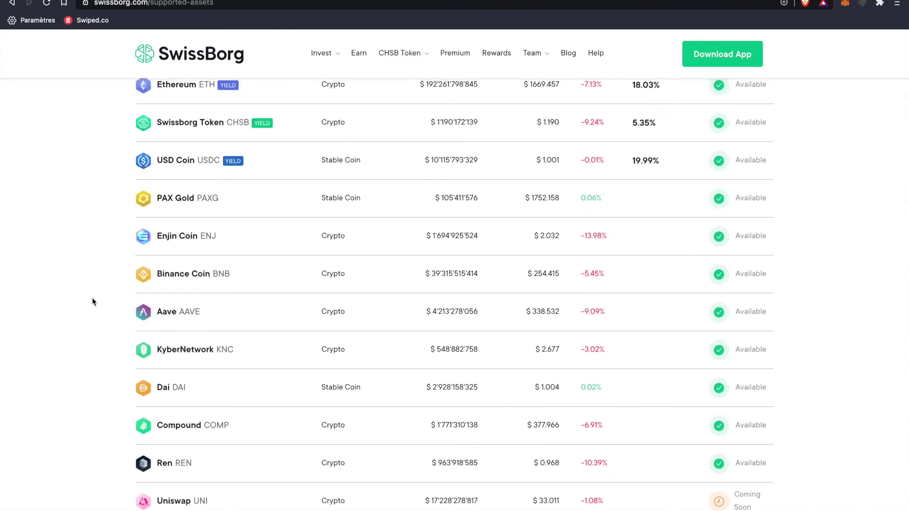
{"action": "scroll", "coordinate": [93, 301], "scroll_direction": "up", "scroll_amount": 3}
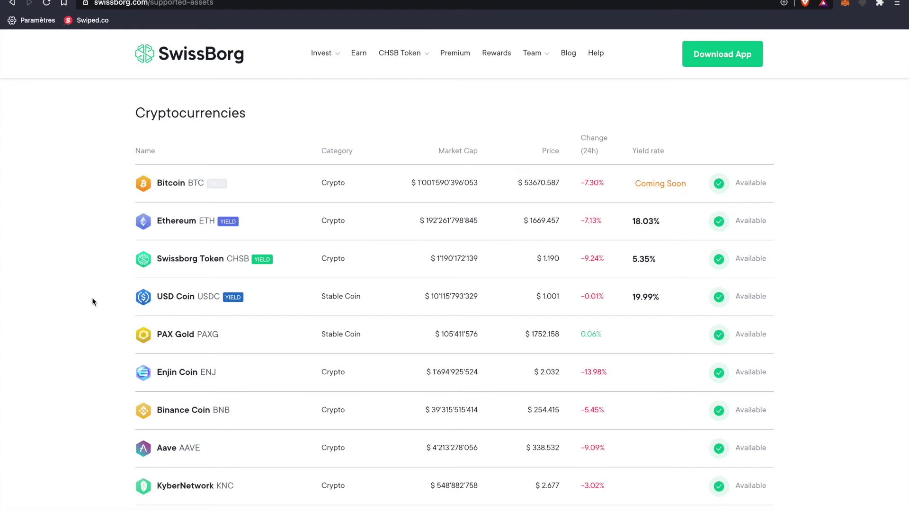
{"action": "scroll", "coordinate": [290, 365], "scroll_direction": "down", "scroll_amount": 10}
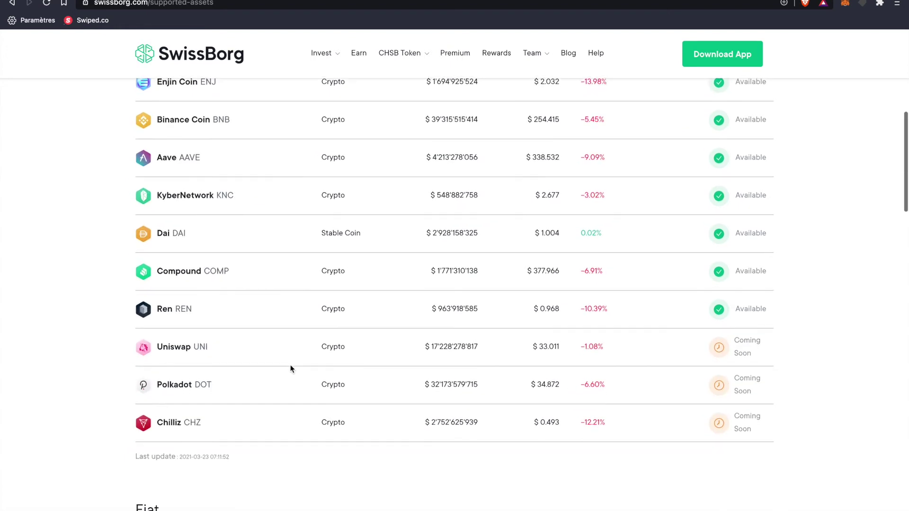
Step: Review the supported fiat currencies, highlighting the whole list and the Canadian Dollar entry
{"action": "scroll", "coordinate": [291, 368], "scroll_direction": "down", "scroll_amount": 2}
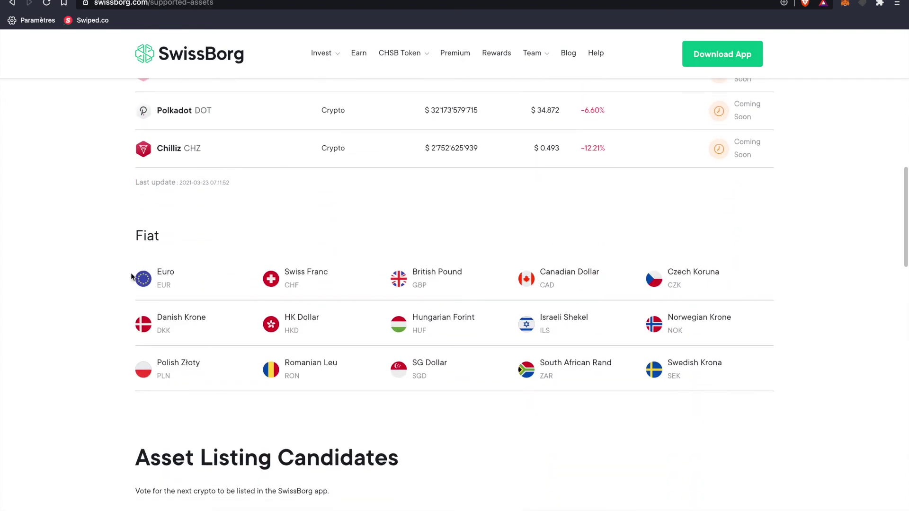
{"action": "left_click_drag", "start_coordinate": [134, 278], "coordinate": [735, 378]}
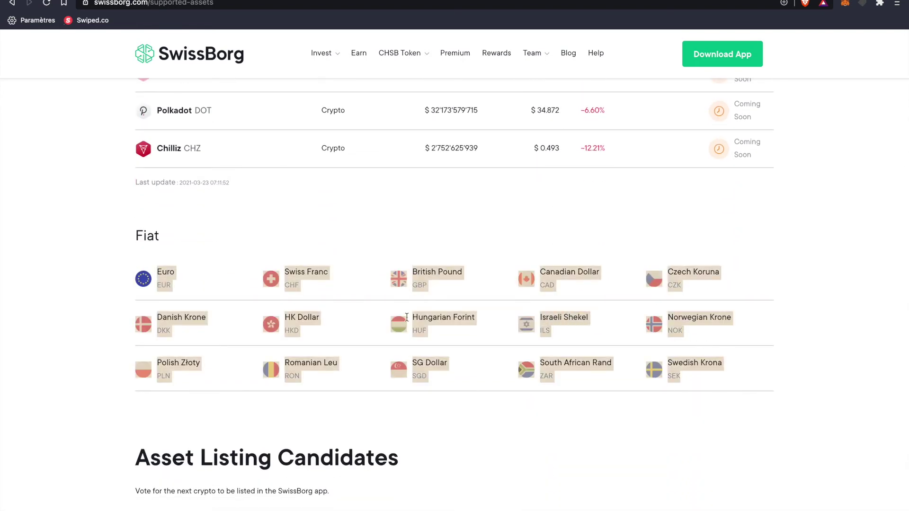
{"action": "left_click", "coordinate": [114, 312]}
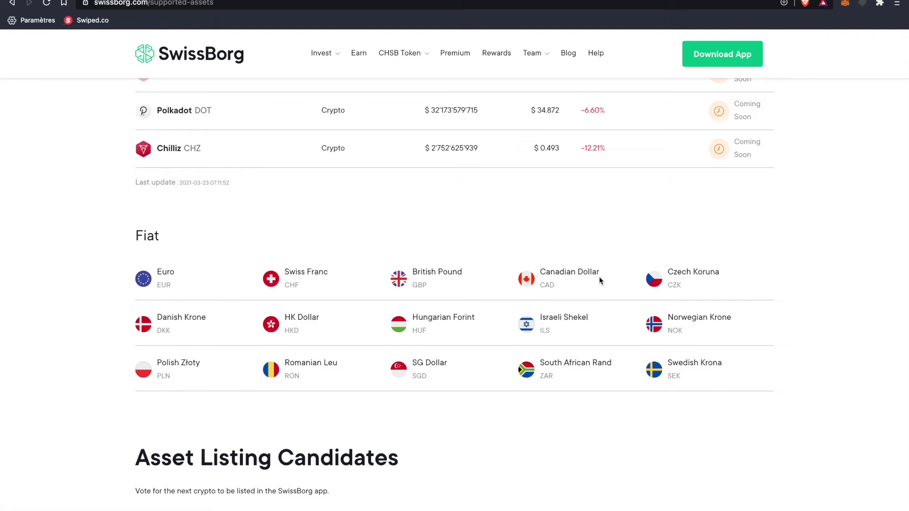
{"action": "left_click_drag", "start_coordinate": [603, 277], "coordinate": [526, 278]}
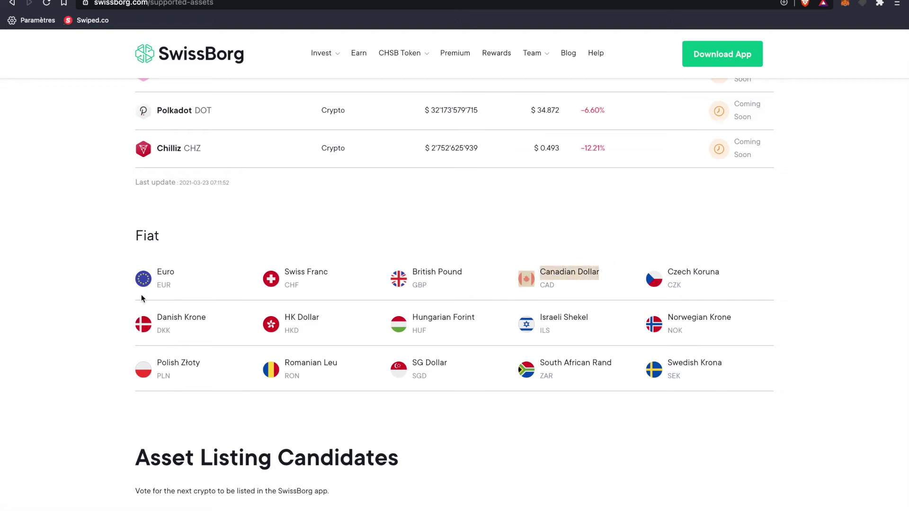
{"action": "left_click", "coordinate": [106, 310]}
Step: Vote for Ziliqa in the Asset Listing Candidates table and return to the start of the supported assets page
{"action": "scroll", "coordinate": [106, 312], "scroll_direction": "down", "scroll_amount": 8}
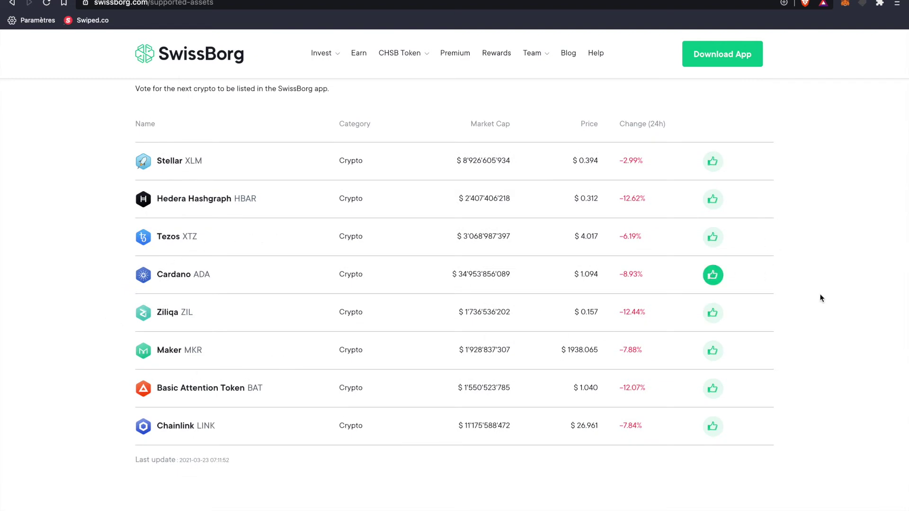
{"action": "left_click", "coordinate": [712, 314]}
{"action": "scroll", "coordinate": [66, 281], "scroll_direction": "up", "scroll_amount": 10}
{"action": "scroll", "coordinate": [66, 281], "scroll_direction": "down", "scroll_amount": 6}
{"action": "scroll", "coordinate": [66, 280], "scroll_direction": "up", "scroll_amount": 6}
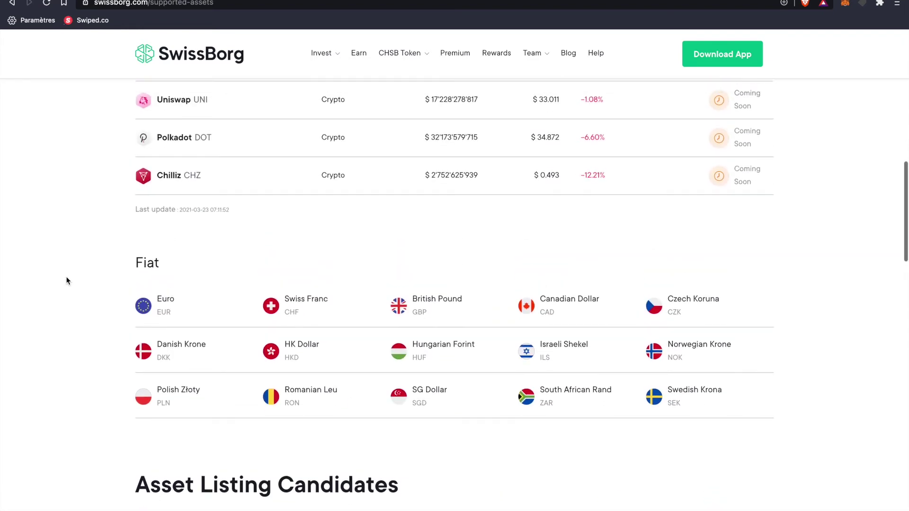
{"action": "scroll", "coordinate": [228, 250], "scroll_direction": "up", "scroll_amount": 15}
Step: Switch to the SwissBorg app invitation page, activating the phone number field and highlighting CHSB in the sign-up bonus text
{"action": "key", "text": "ctrl+Left"}
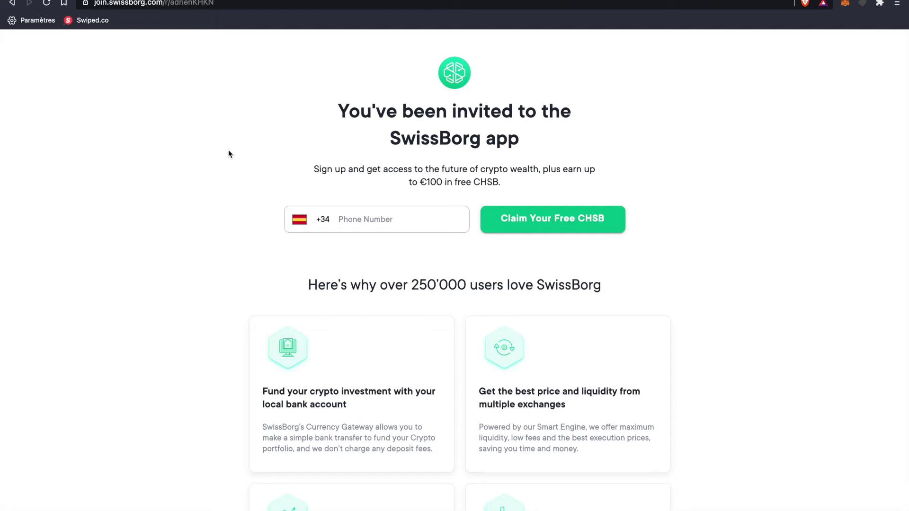
{"action": "left_click", "coordinate": [342, 221]}
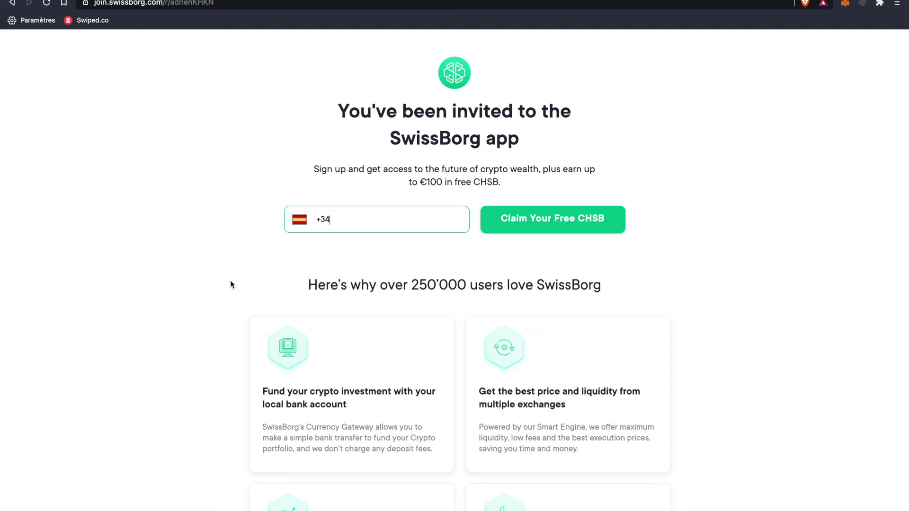
{"action": "left_click_drag", "start_coordinate": [473, 184], "coordinate": [501, 183]}
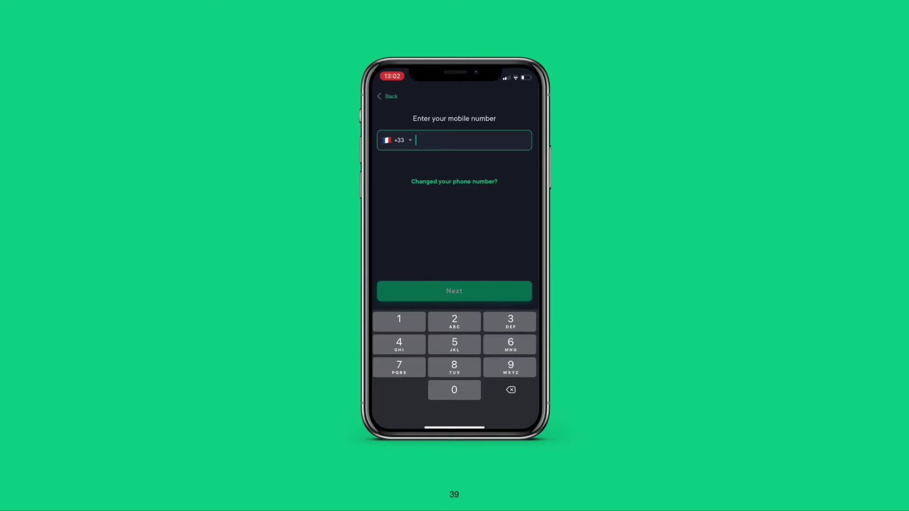
{"action": "left_click", "coordinate": [678, 436]}
{"action": "key", "text": "Right"}
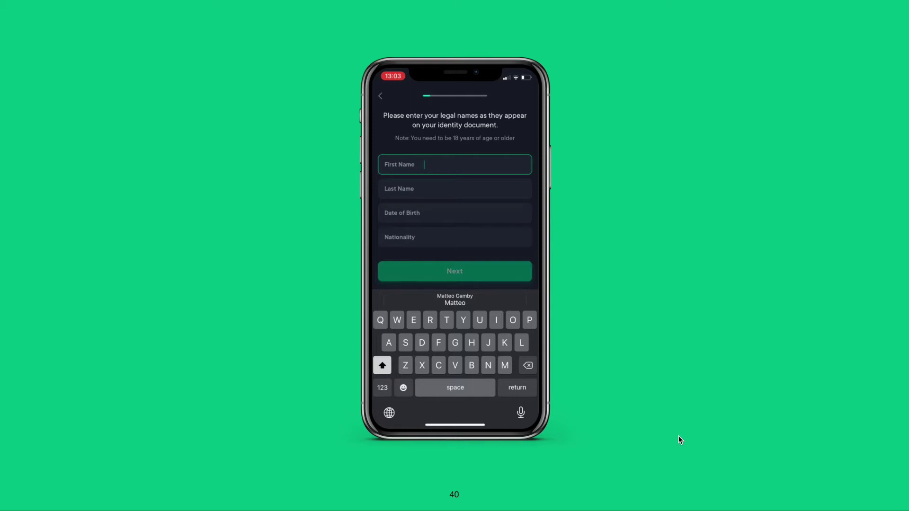
{"action": "key", "text": "Right"}
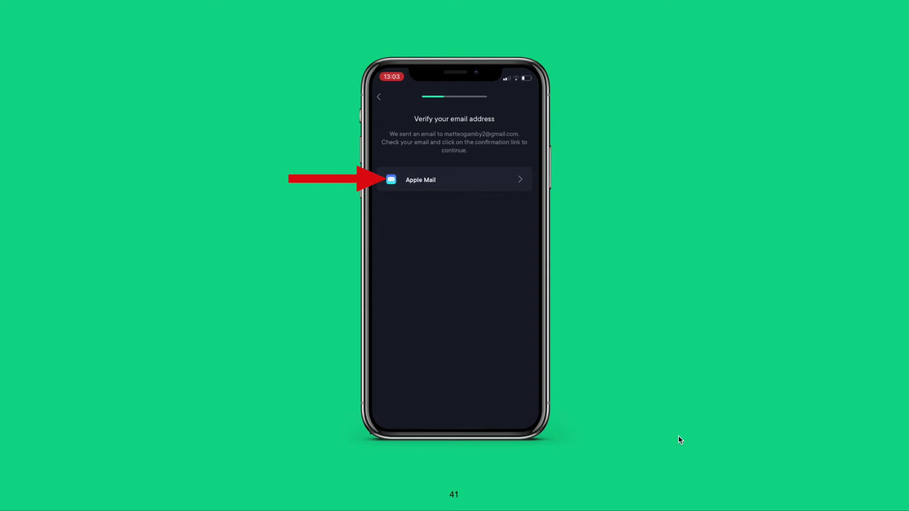
{"action": "key", "text": "Right"}
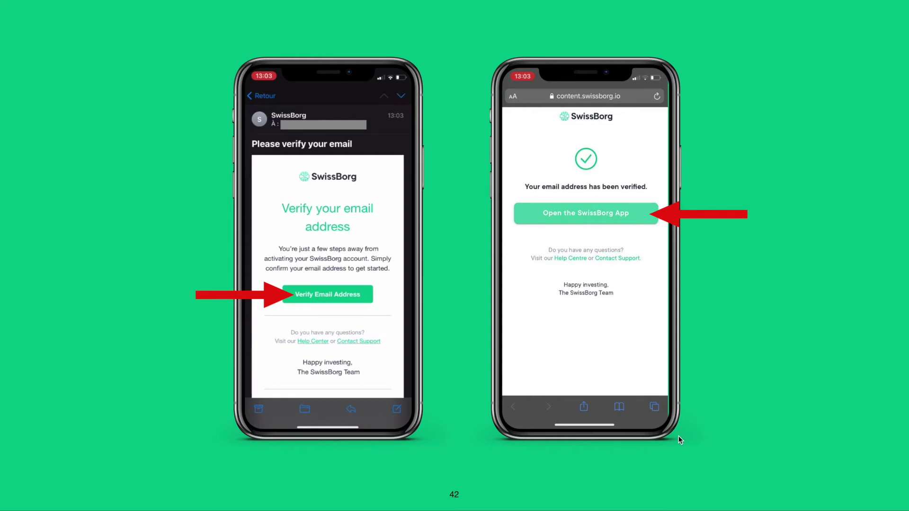
{"action": "key", "text": "Right"}
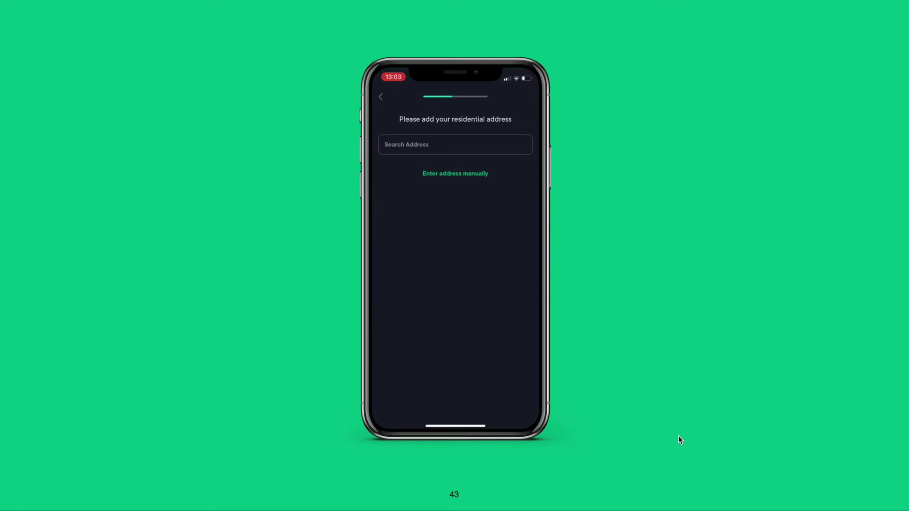
{"action": "key", "text": "Right"}
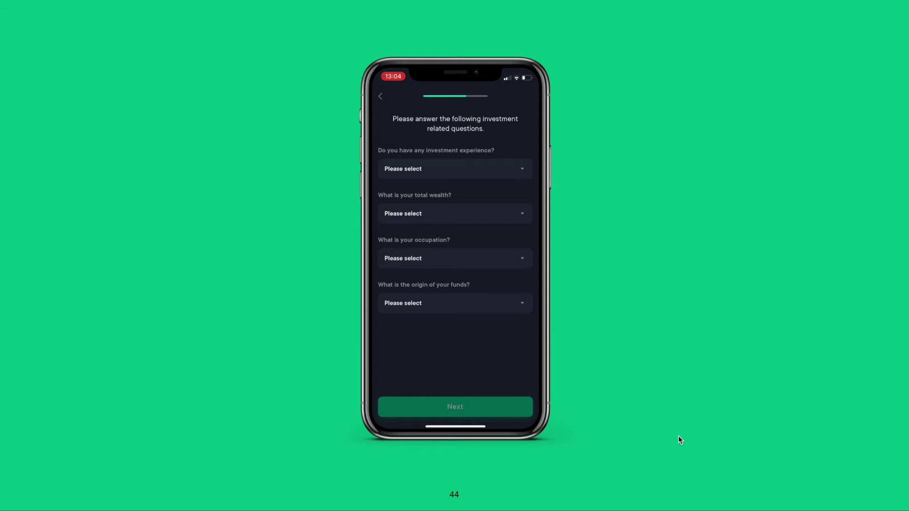
{"action": "key", "text": "Right"}
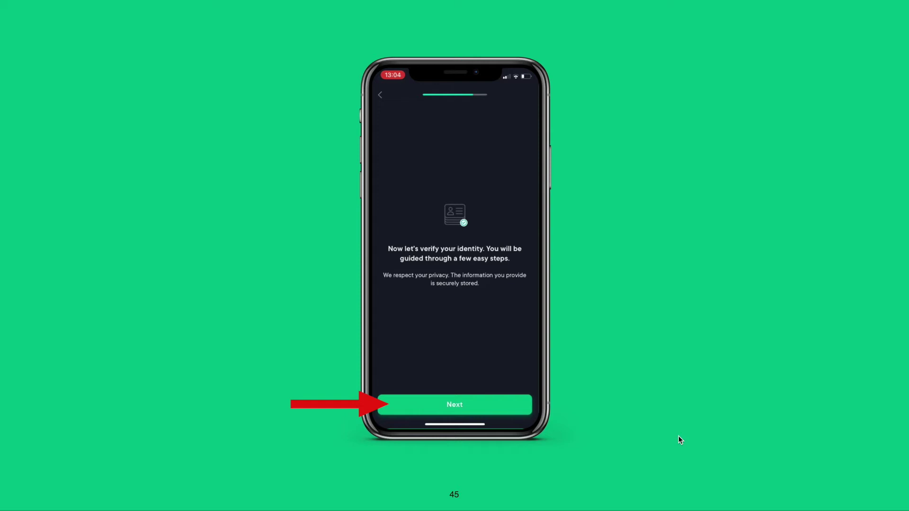
{"action": "key", "text": "Right"}
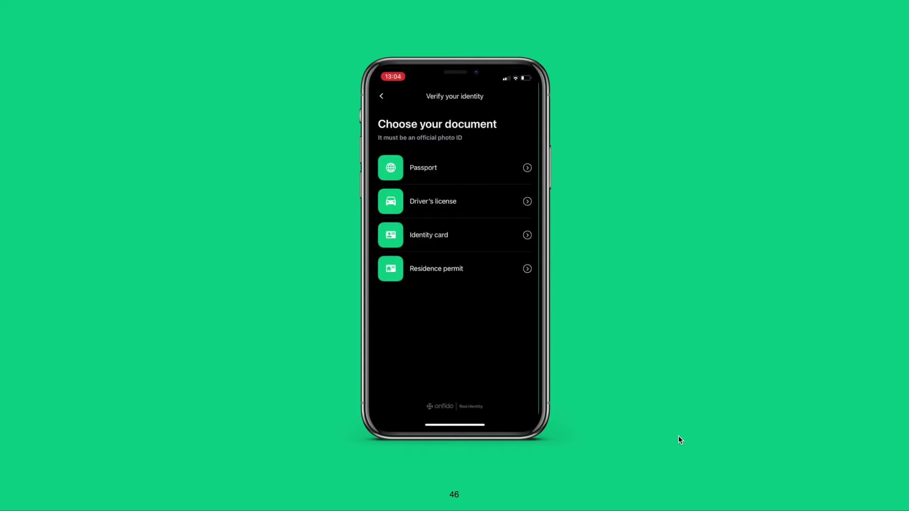
{"action": "key", "text": "Right"}
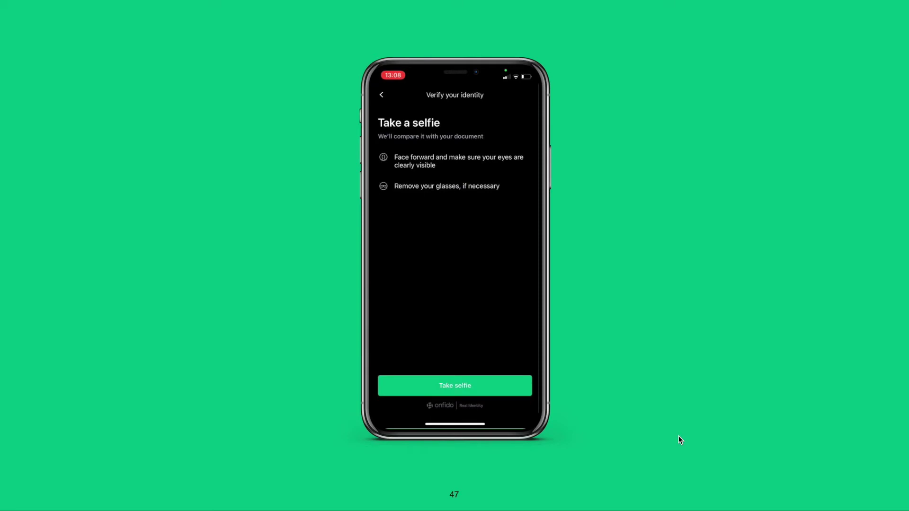
{"action": "key", "text": "Right"}
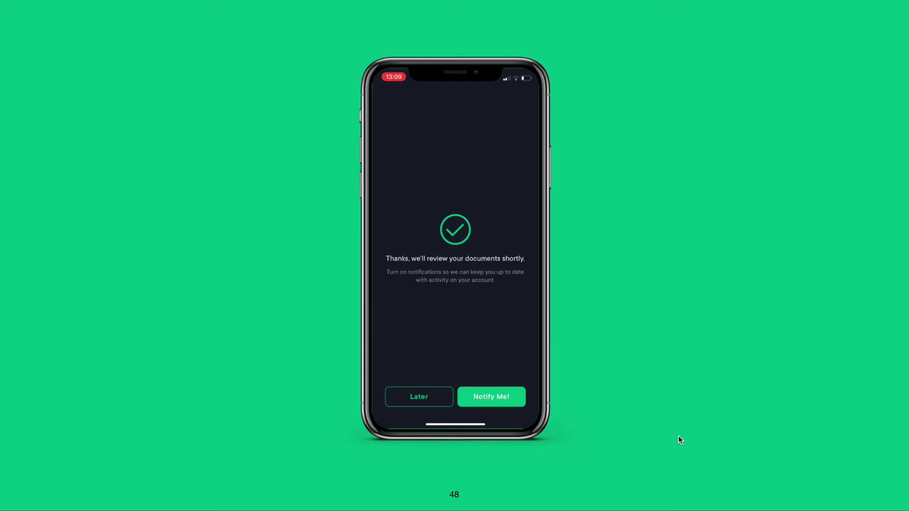
{"action": "key", "text": "Right"}
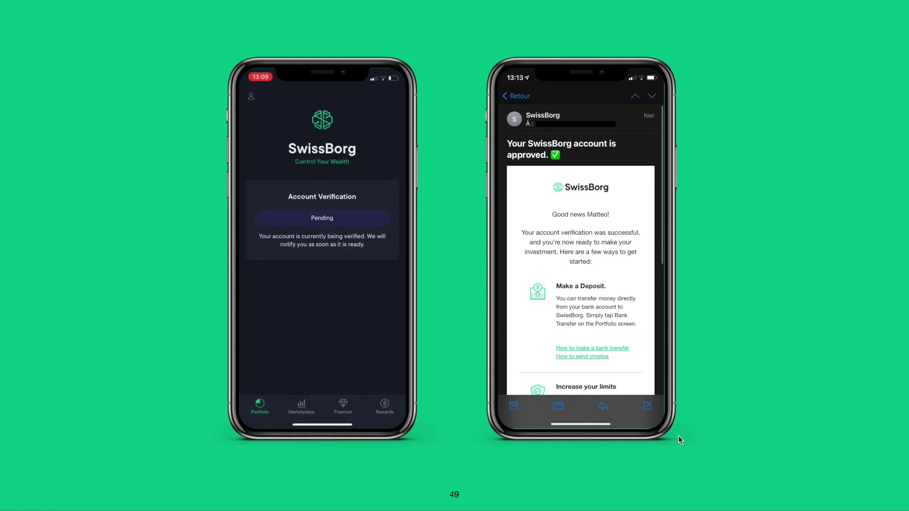
{"action": "key", "text": "Right"}
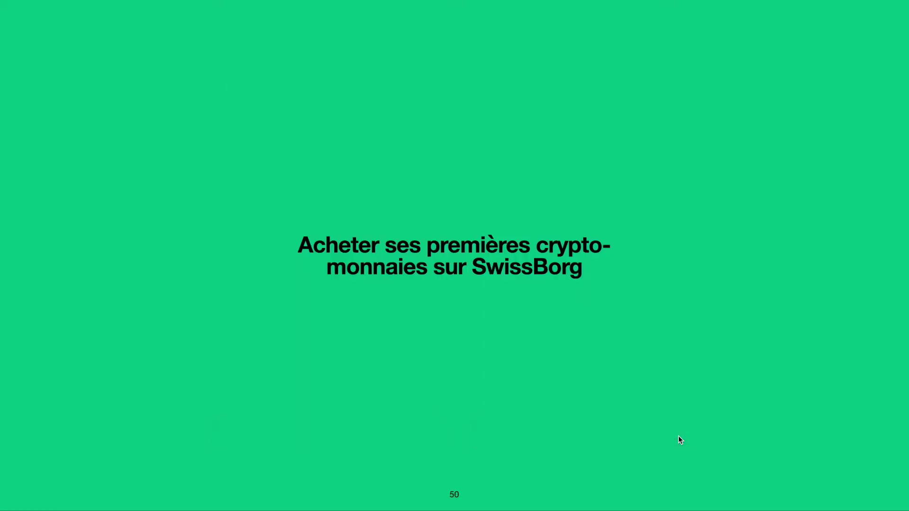
{"action": "key", "text": "Right"}
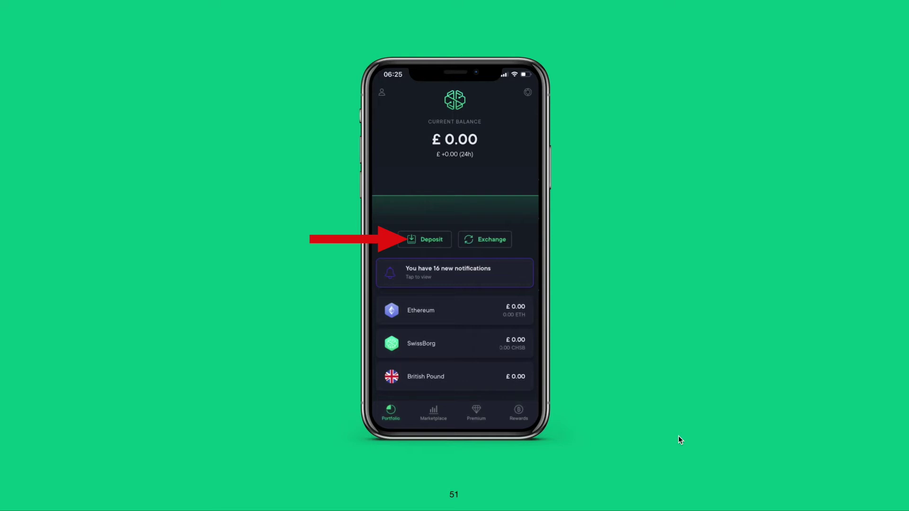
{"action": "key", "text": "Right"}
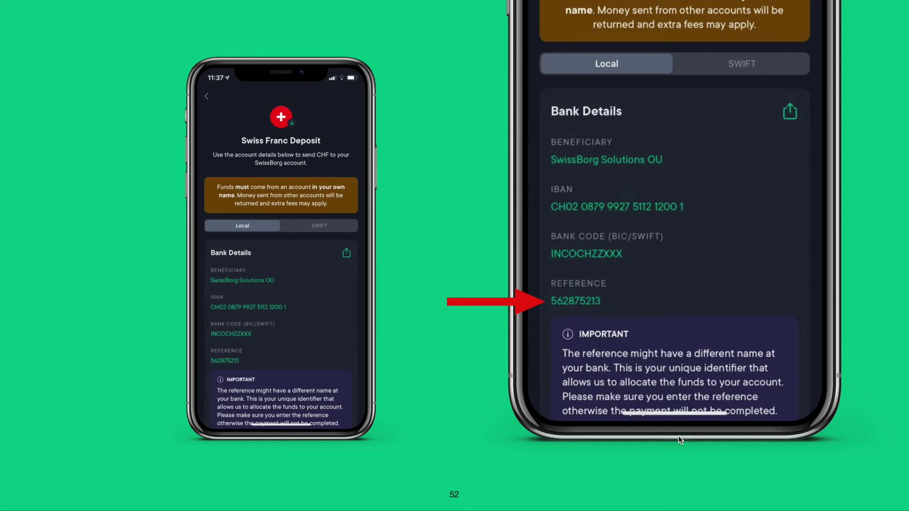
{"action": "key", "text": "Right"}
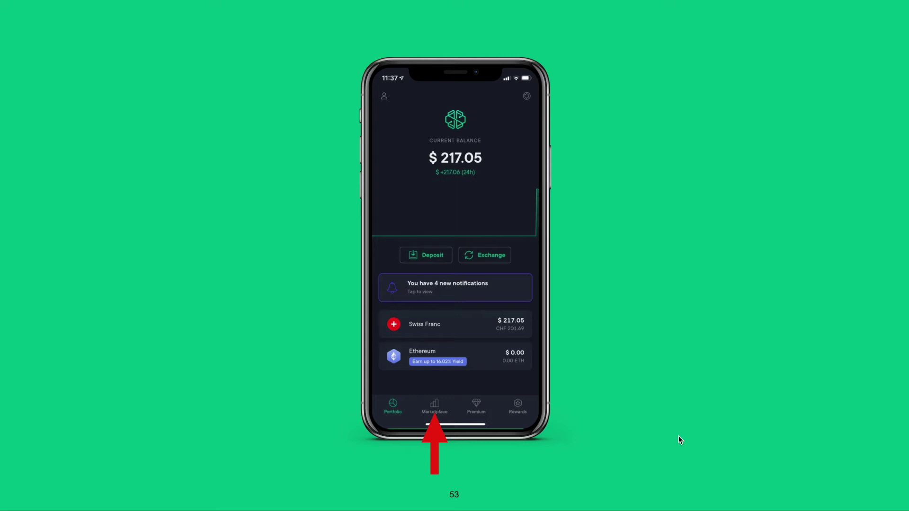
{"action": "key", "text": "Right"}
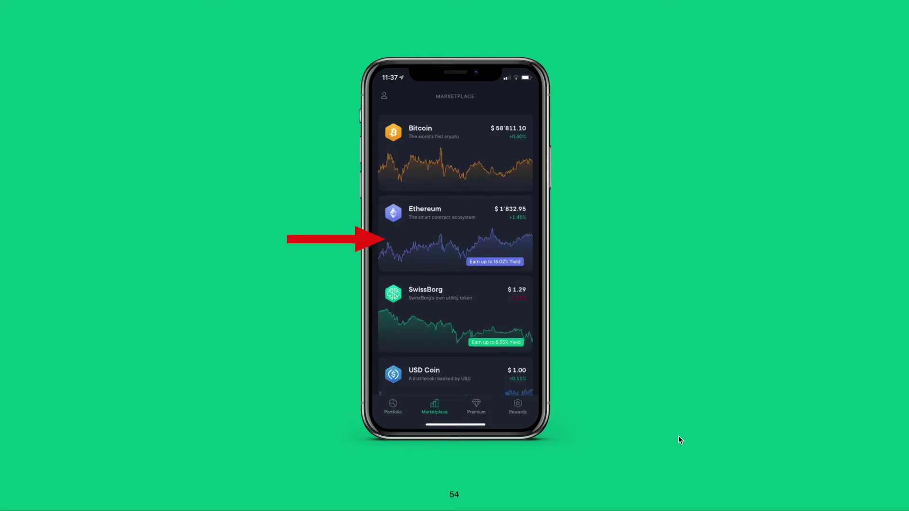
{"action": "key", "text": "Right"}
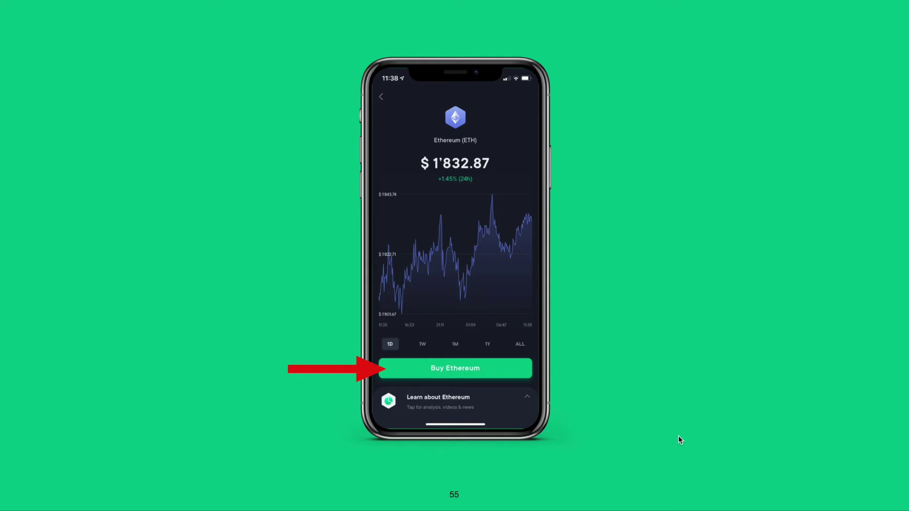
{"action": "key", "text": "Right"}
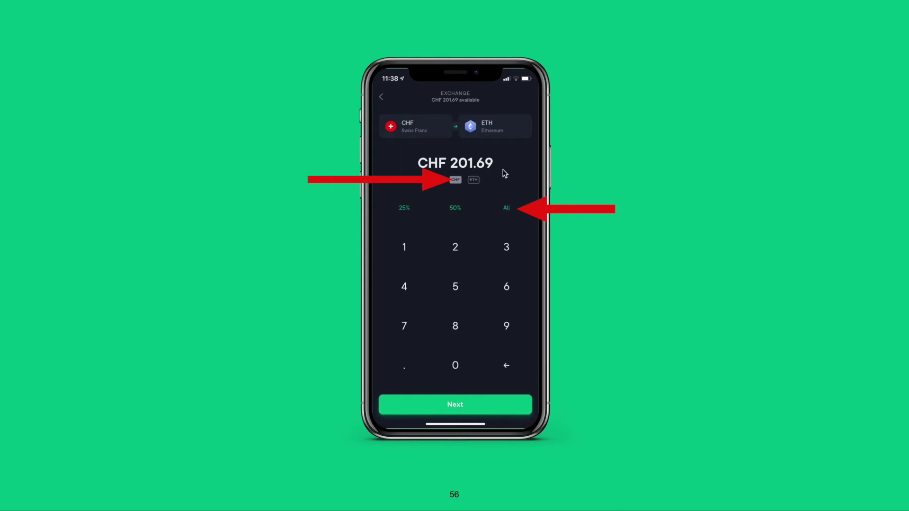
{"action": "key", "text": "Right"}
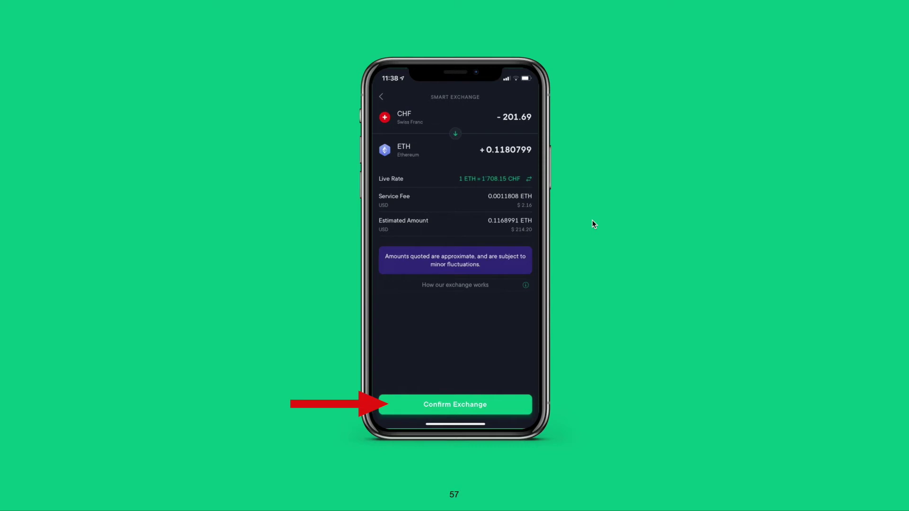
{"action": "key", "text": "Right"}
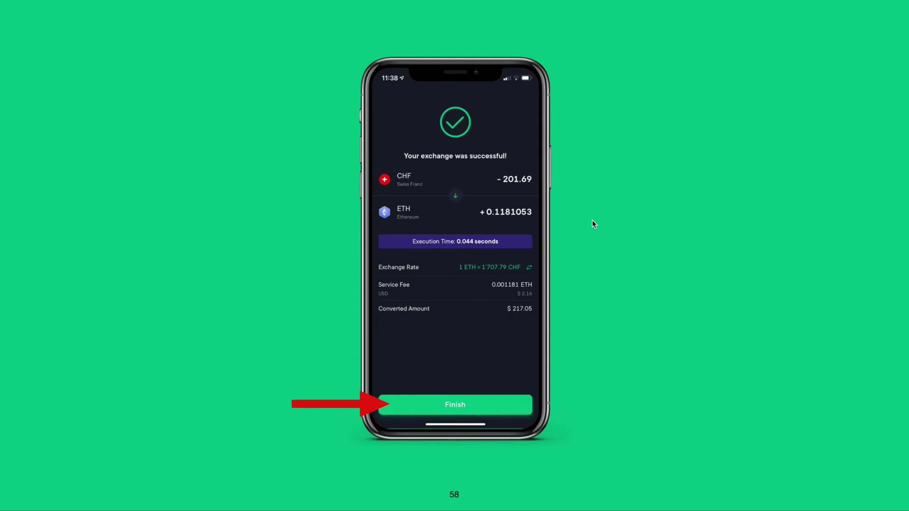
{"action": "key", "text": "Right"}
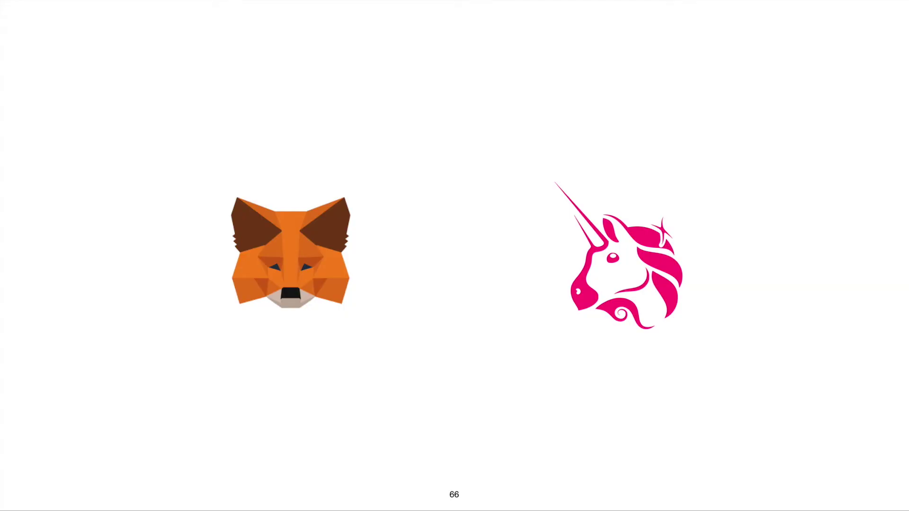
{"action": "key", "text": "Right"}
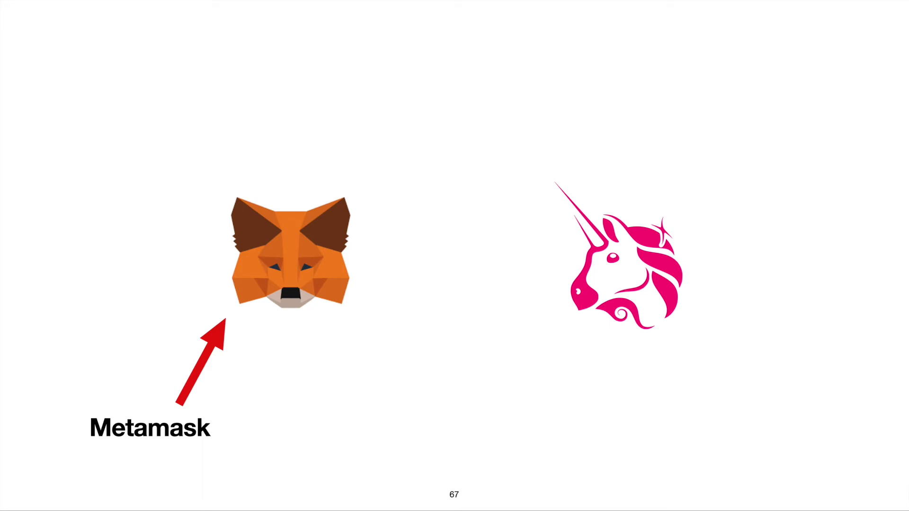
{"action": "key", "text": "Right"}
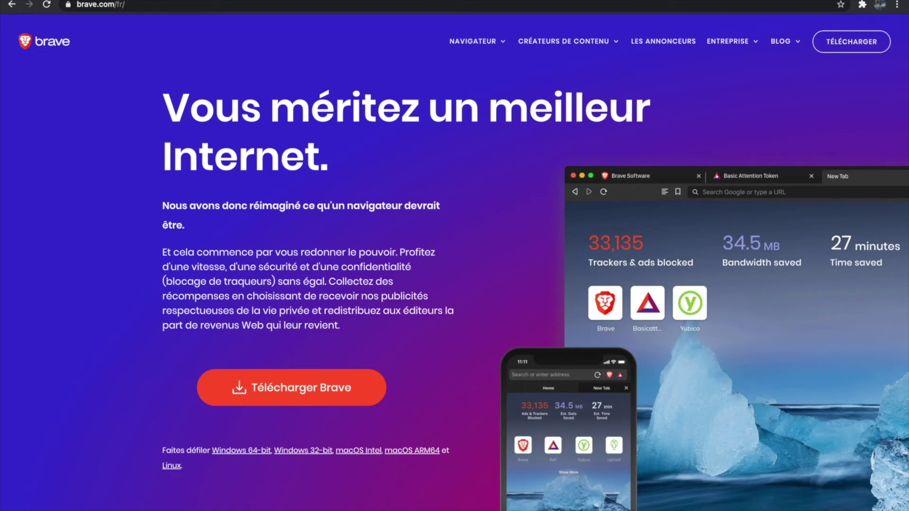
Step: Review the rewards section of the Brave website, highlighting its heading, the Brave Rewards token headline and the words "miles aériens"
{"action": "key", "text": "ctrl+t"}
{"action": "key", "text": "ctrl+w"}
{"action": "scroll", "coordinate": [128, 242], "scroll_direction": "down", "scroll_amount": 6}
{"action": "scroll", "coordinate": [128, 242], "scroll_direction": "down", "scroll_amount": 20}
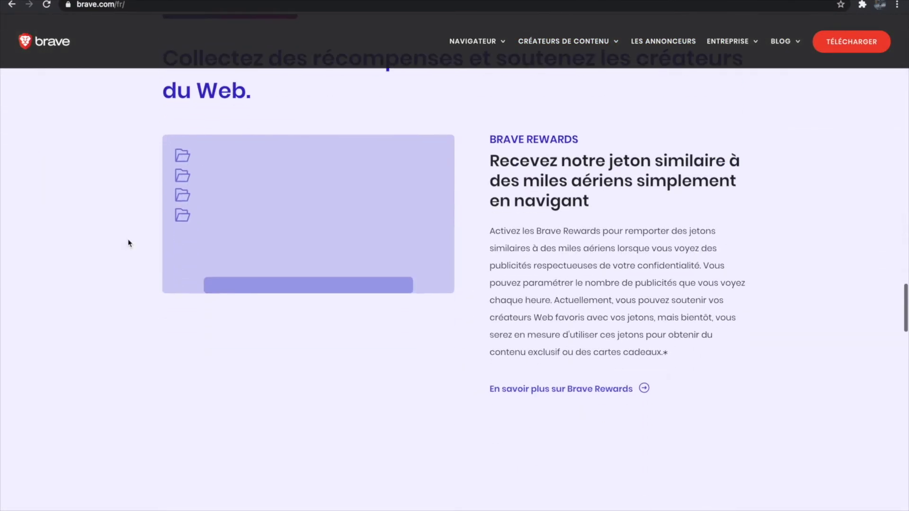
{"action": "scroll", "coordinate": [128, 243], "scroll_direction": "up", "scroll_amount": 2}
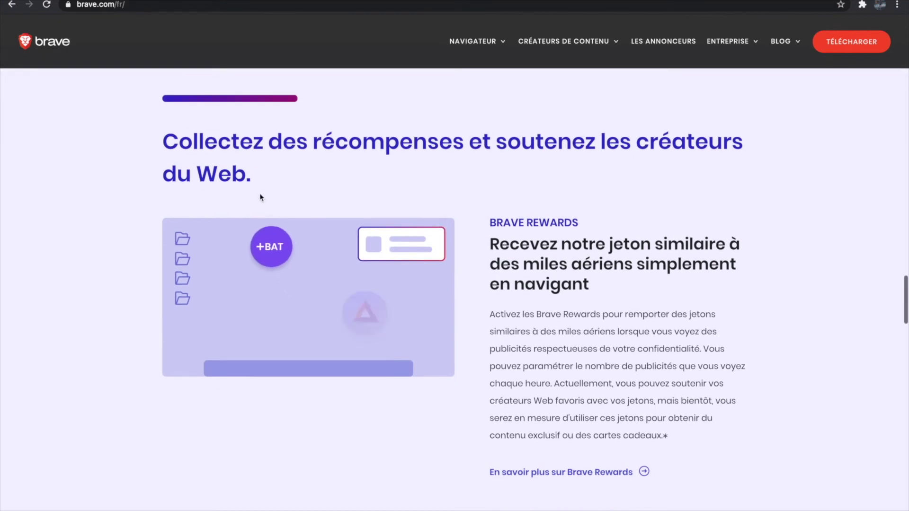
{"action": "left_click_drag", "start_coordinate": [260, 178], "coordinate": [152, 149]}
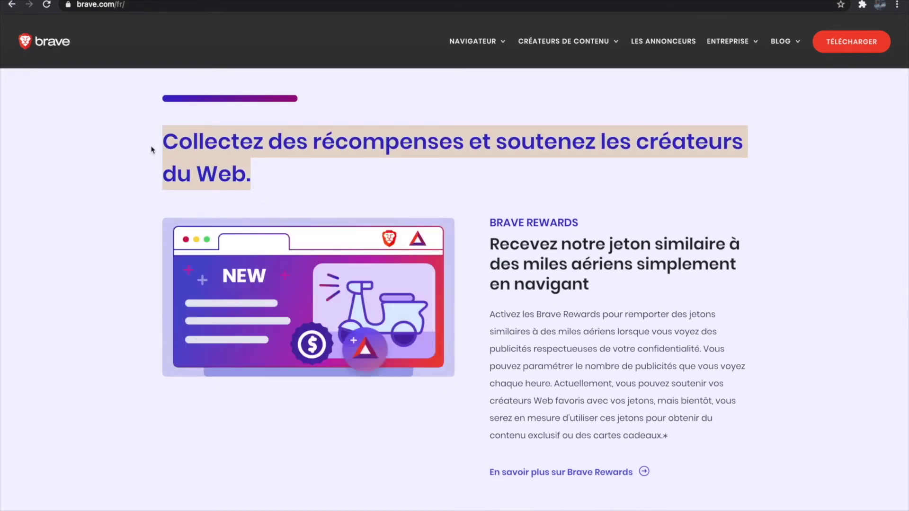
{"action": "left_click_drag", "start_coordinate": [486, 238], "coordinate": [599, 290]}
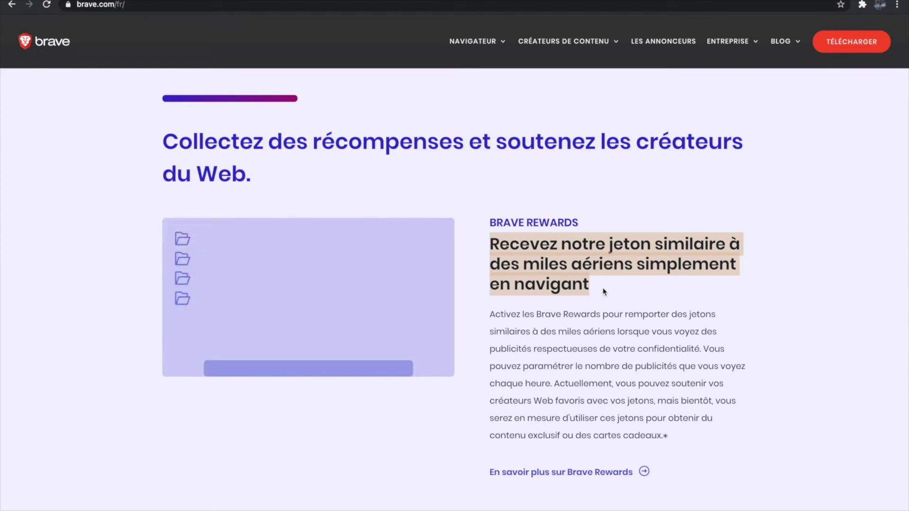
{"action": "left_click_drag", "start_coordinate": [527, 267], "coordinate": [632, 268]}
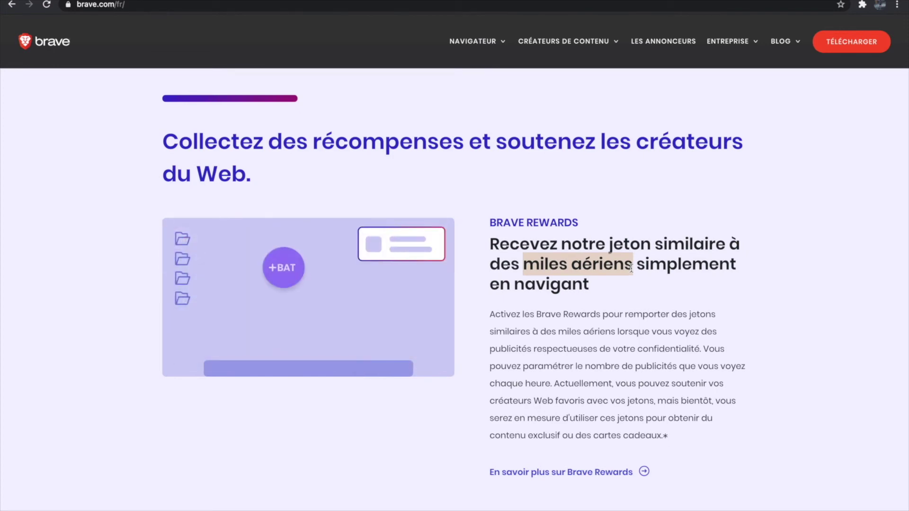
Step: Read the Brave website's section on tipping creators and contributing to websites through Brave Rewards
{"action": "scroll", "coordinate": [630, 269], "scroll_direction": "down", "scroll_amount": 3}
{"action": "scroll", "coordinate": [631, 269], "scroll_direction": "down", "scroll_amount": 4}
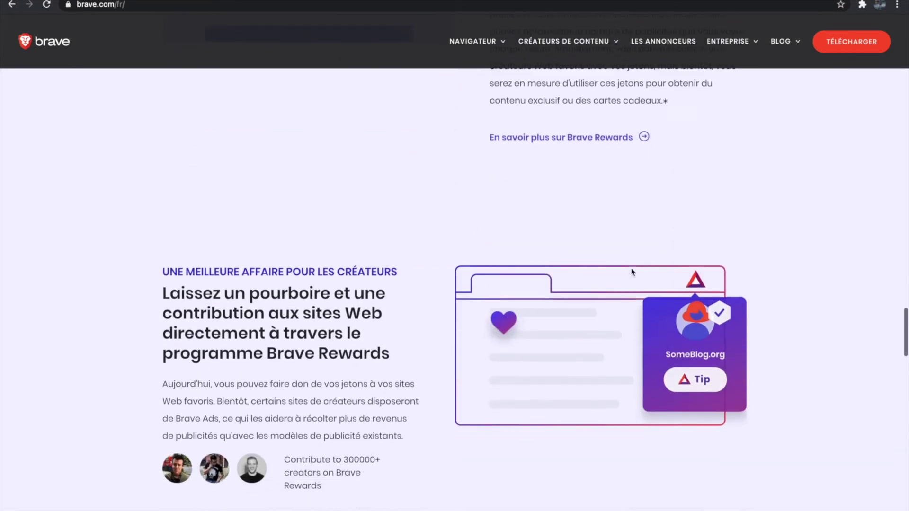
{"action": "scroll", "coordinate": [77, 298], "scroll_direction": "down", "scroll_amount": 1}
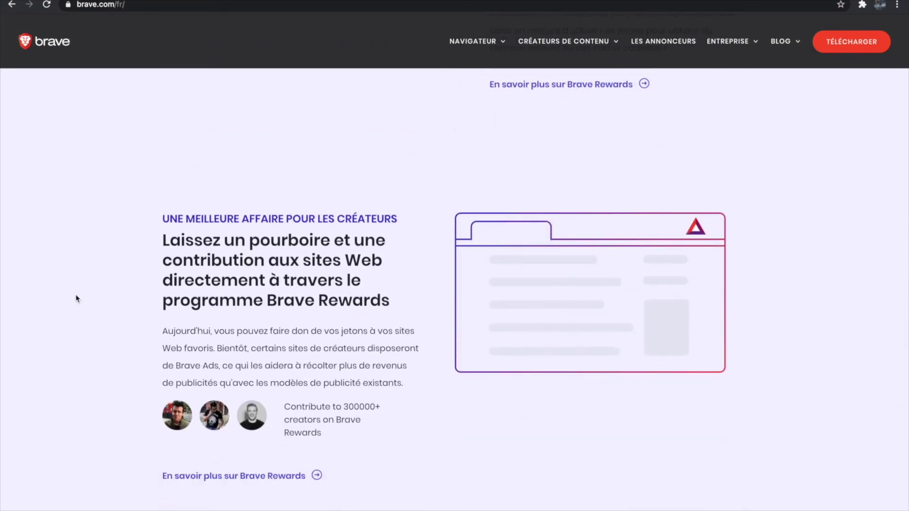
{"action": "scroll", "coordinate": [90, 344], "scroll_direction": "down", "scroll_amount": 1}
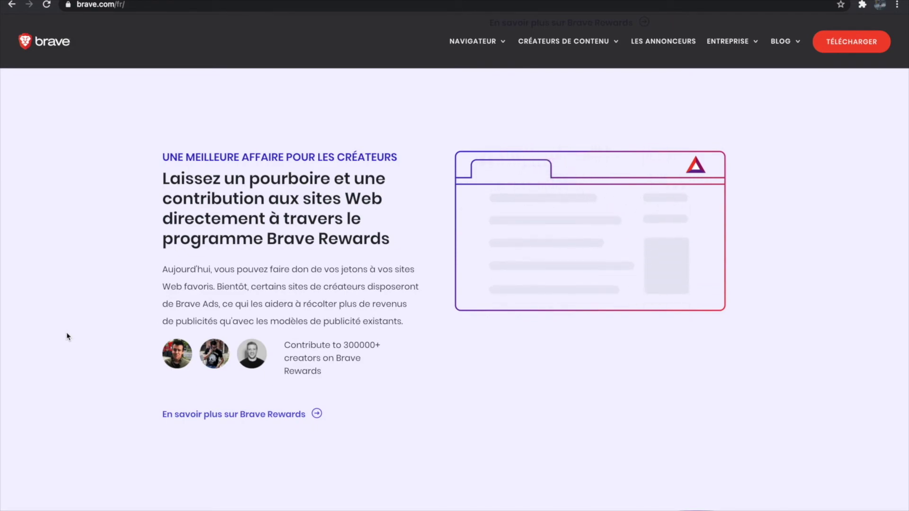
Step: Open the Brave download page, bring up the processor options for the macOS version and close them without downloading
{"action": "scroll", "coordinate": [635, 178], "scroll_direction": "up", "scroll_amount": 20}
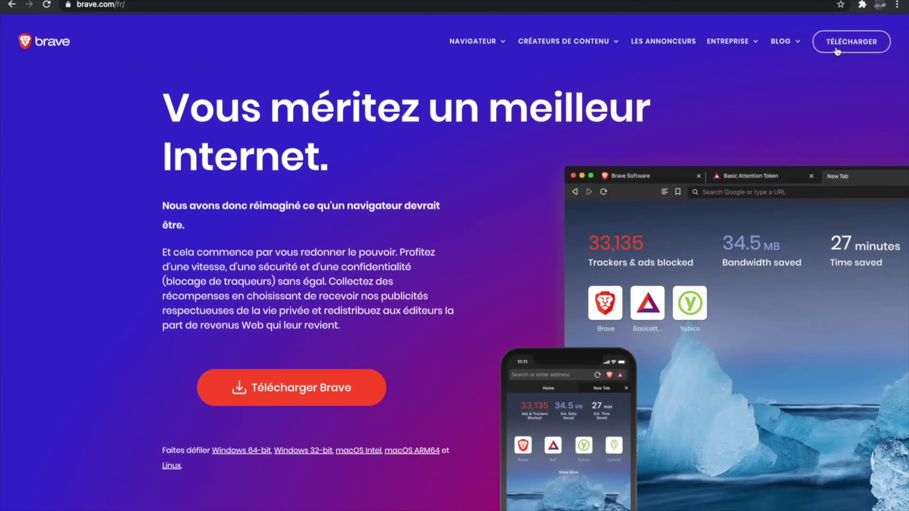
{"action": "left_click", "coordinate": [845, 44]}
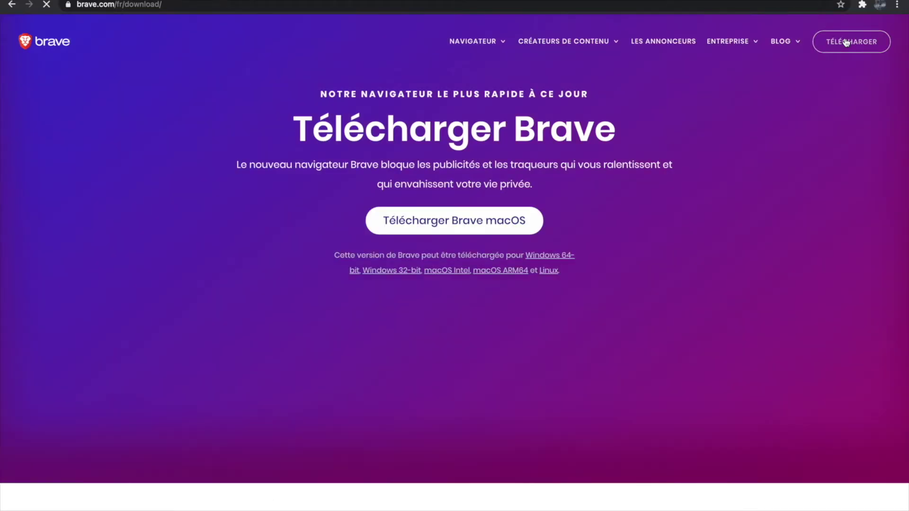
{"action": "left_click", "coordinate": [445, 219]}
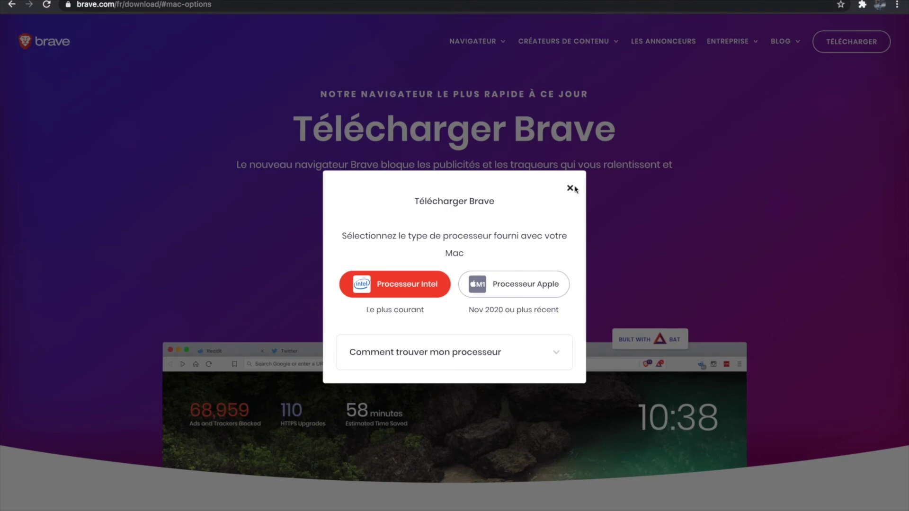
{"action": "left_click", "coordinate": [570, 188]}
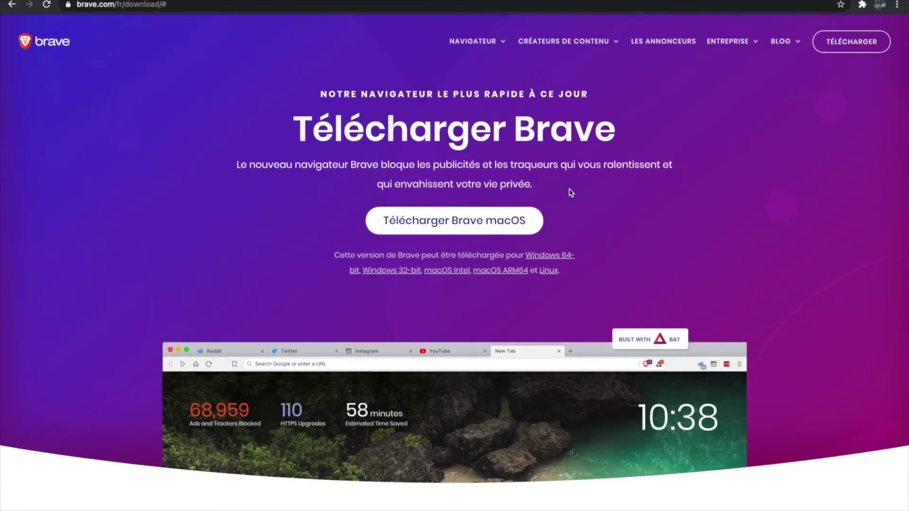
Step: Search the web for "metamask" in a new tab
{"action": "key", "text": "super+t"}
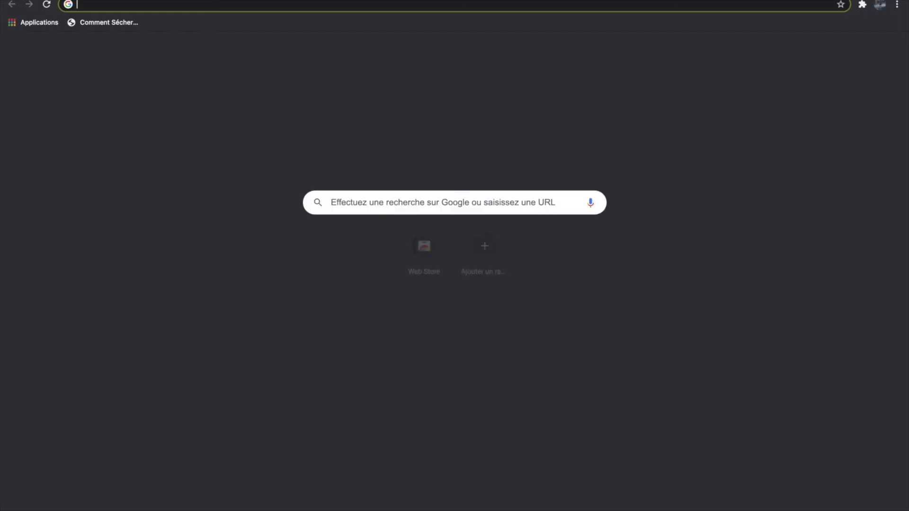
{"action": "type", "text": "metamask"}
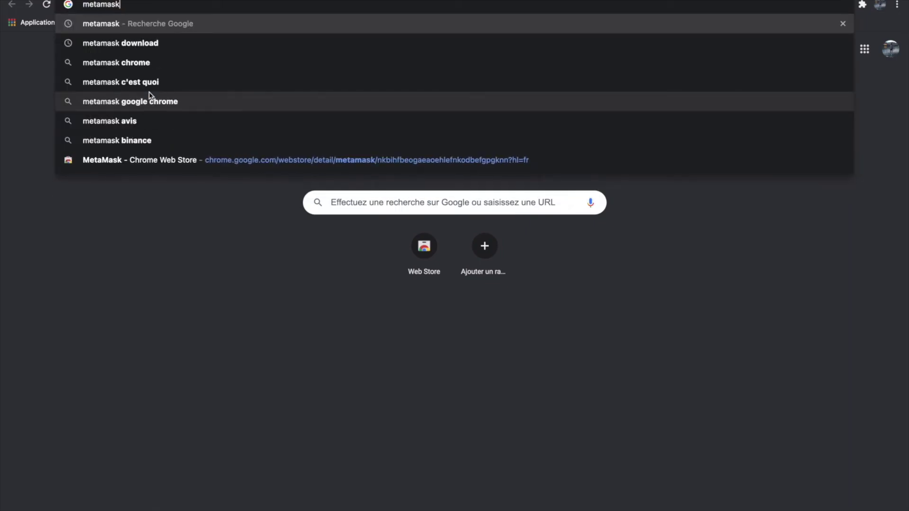
{"action": "key", "text": "Return"}
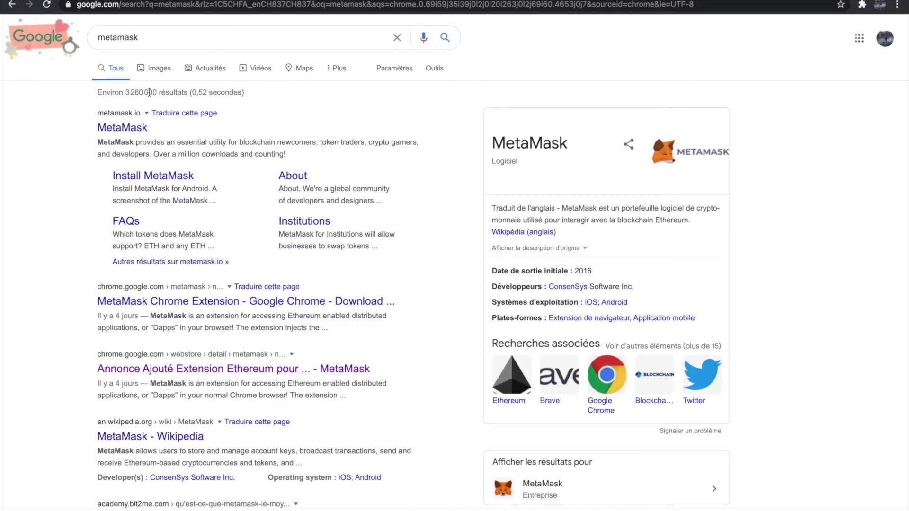
Step: View the MetaMask website and the extension's Chrome Web Store page from the search results, returning to the results
{"action": "left_click", "coordinate": [127, 129]}
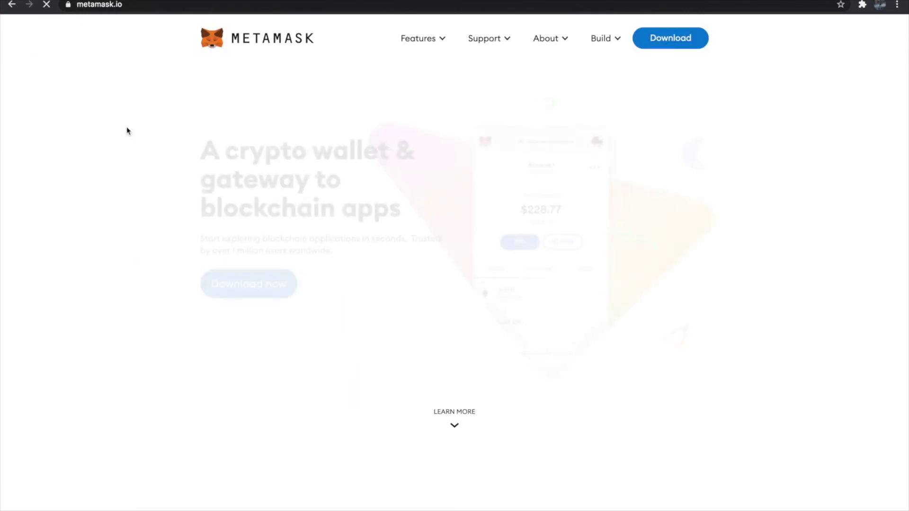
{"action": "left_click", "coordinate": [12, 4]}
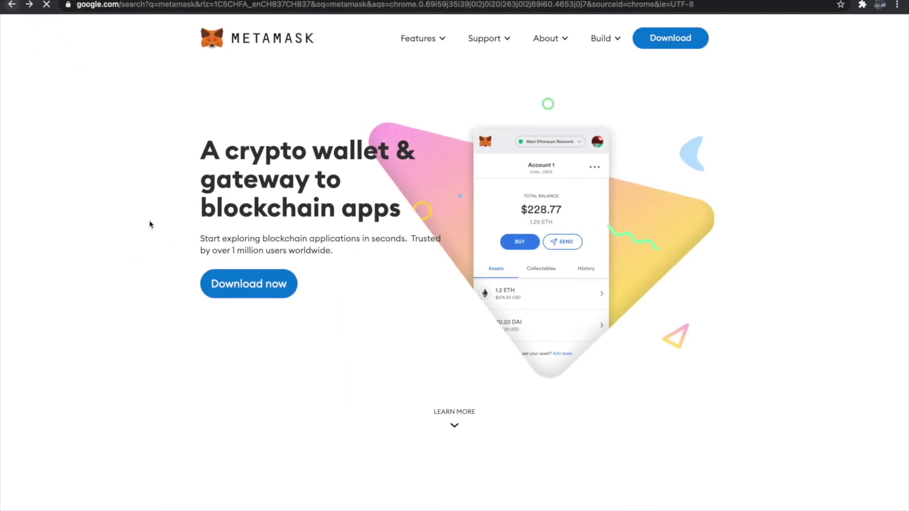
{"action": "left_click", "coordinate": [134, 373]}
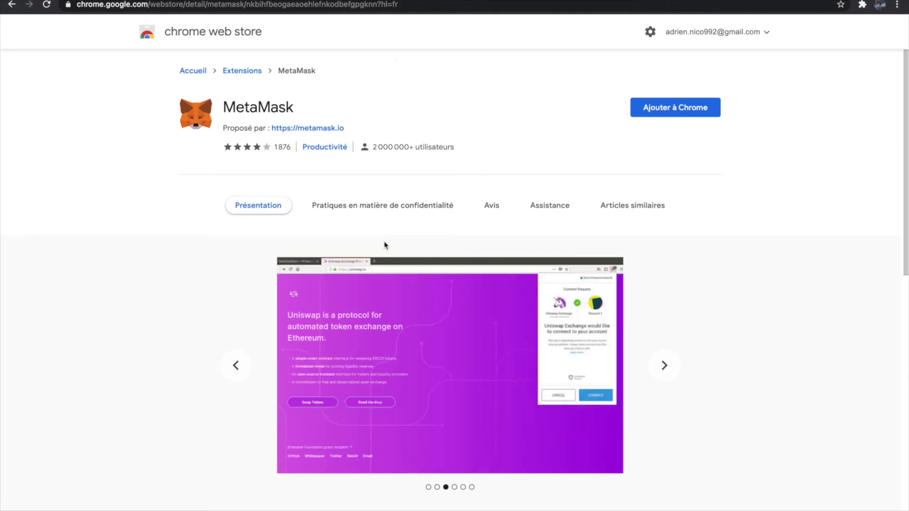
{"action": "scroll", "coordinate": [384, 240], "scroll_direction": "left", "scroll_amount": 5}
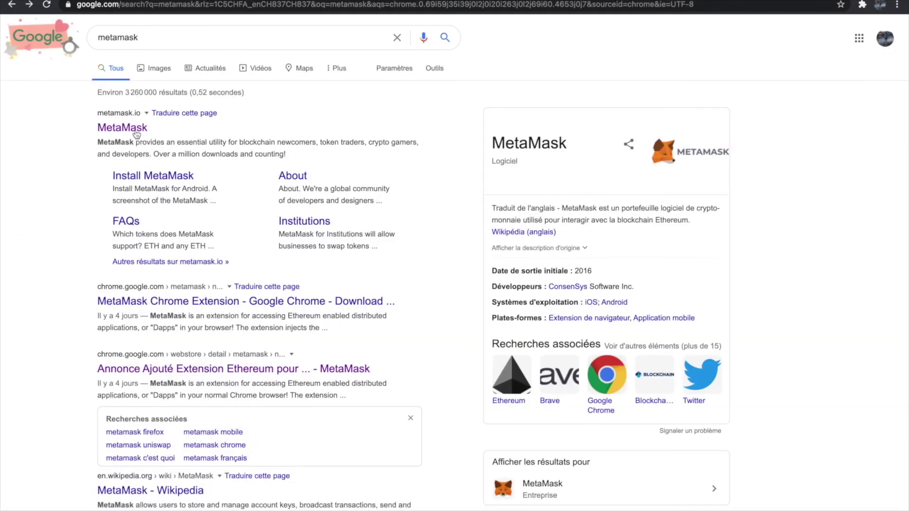
Step: Install the MetaMask extension for Chrome by way of the official MetaMask website's download page
{"action": "left_click", "coordinate": [132, 134]}
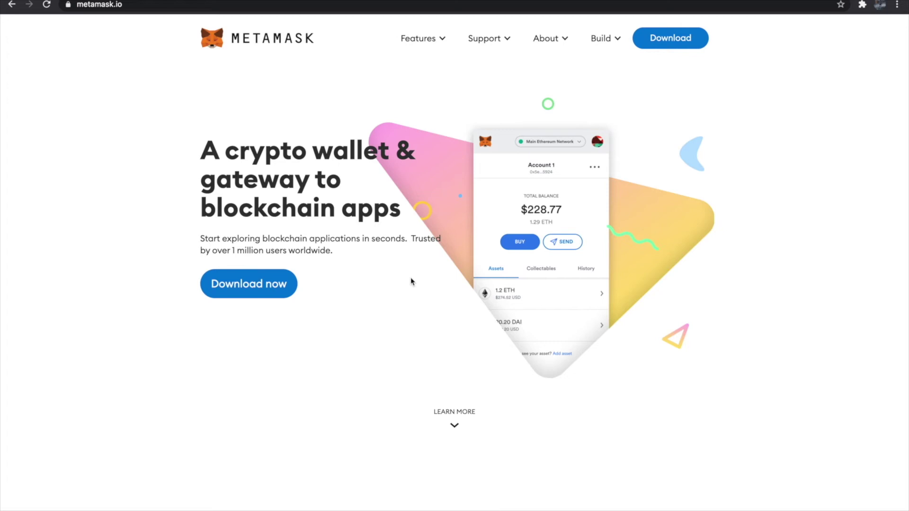
{"action": "left_click", "coordinate": [675, 44]}
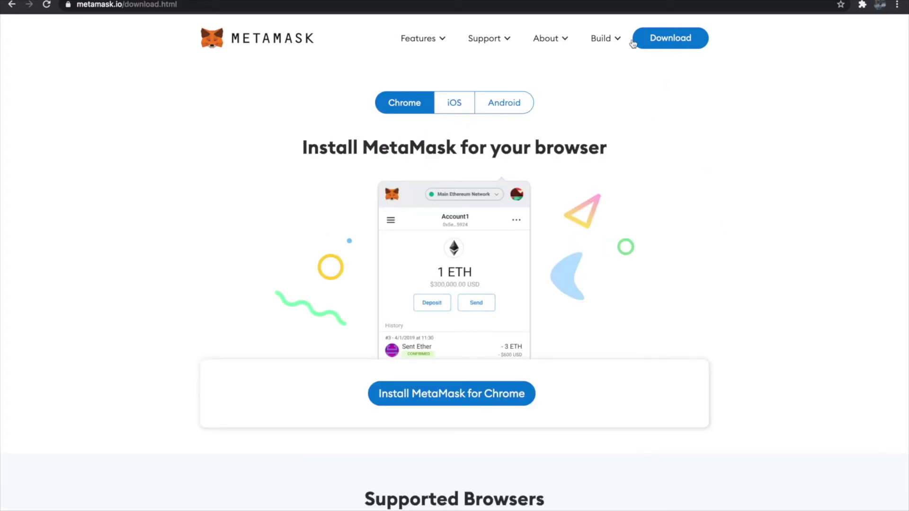
{"action": "left_click", "coordinate": [452, 397]}
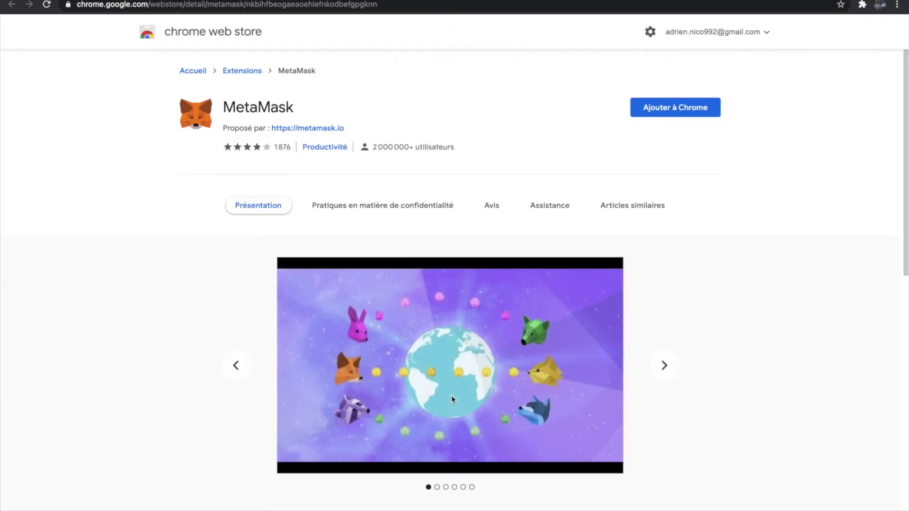
{"action": "left_click", "coordinate": [690, 109]}
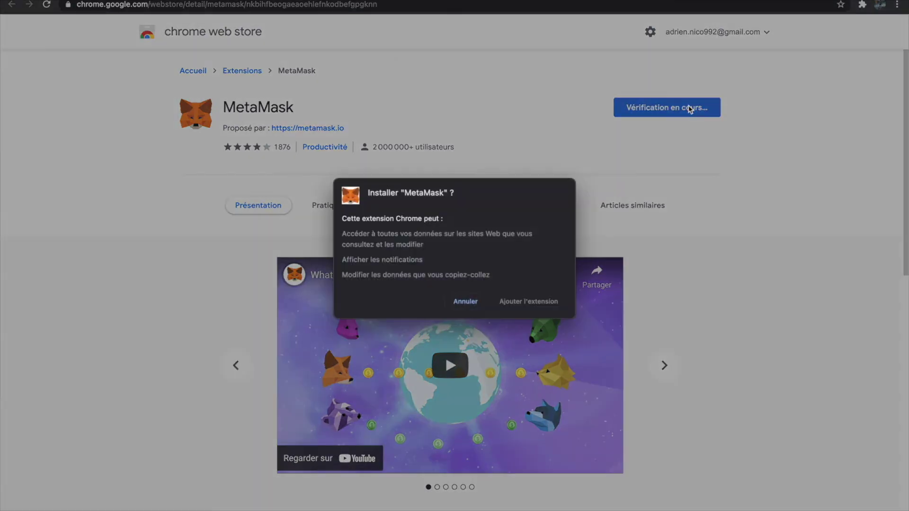
{"action": "left_click", "coordinate": [524, 313]}
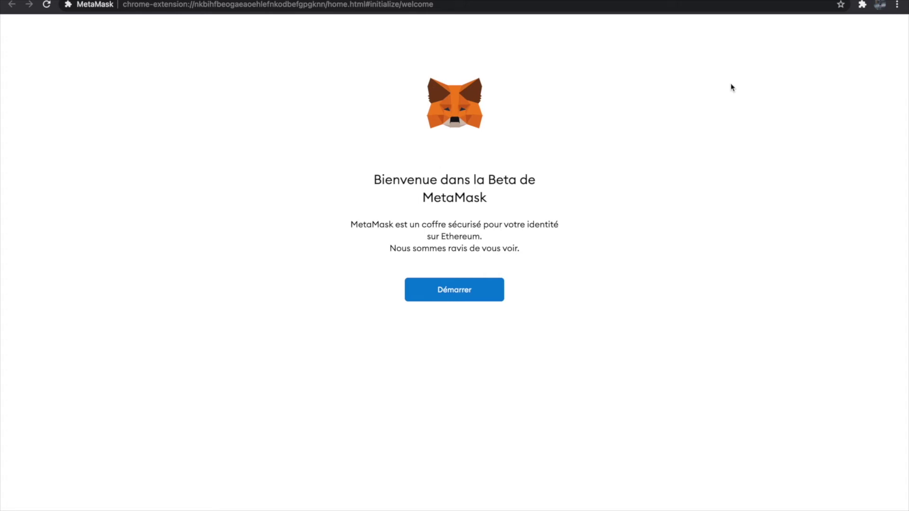
Step: Start the MetaMask setup, choose to create a new wallet and agree to share usage data
{"action": "left_click", "coordinate": [457, 292]}
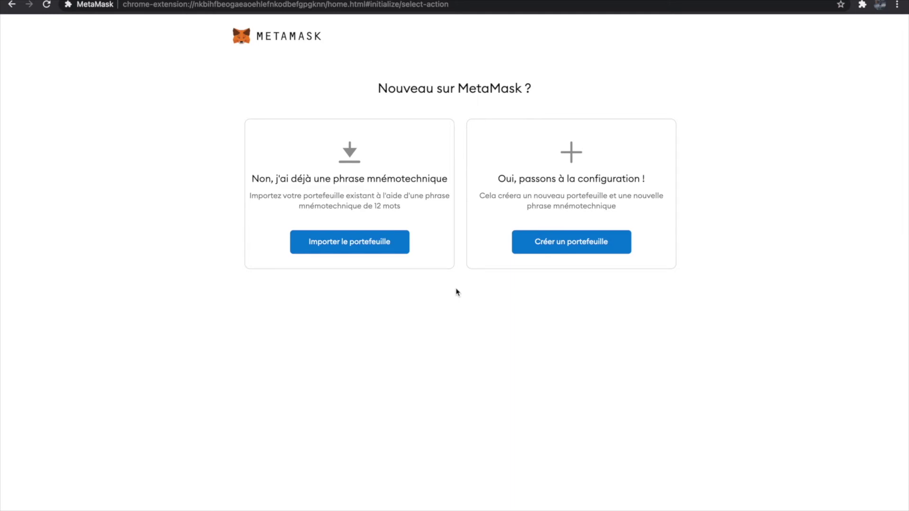
{"action": "left_click", "coordinate": [567, 243]}
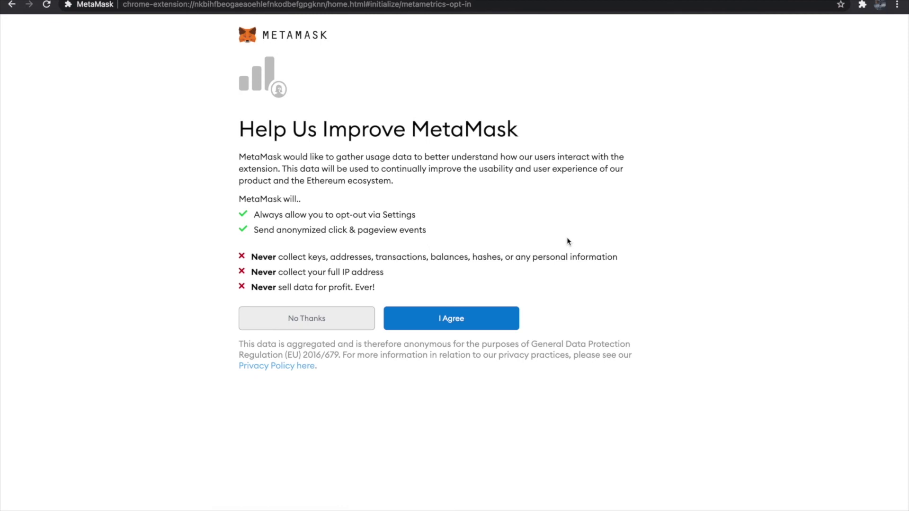
{"action": "left_click", "coordinate": [445, 326]}
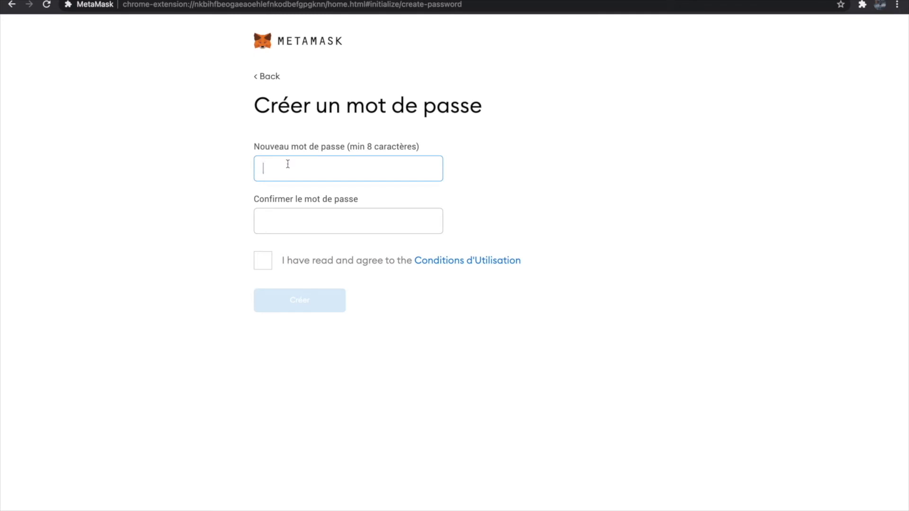
Step: Enter and confirm a new password for the MetaMask wallet
{"action": "type", "text": "•••••••••••••••••••••••••"}
{"action": "key", "text": "Tab"}
{"action": "type", "text": "••••••••••••••••••••••"}
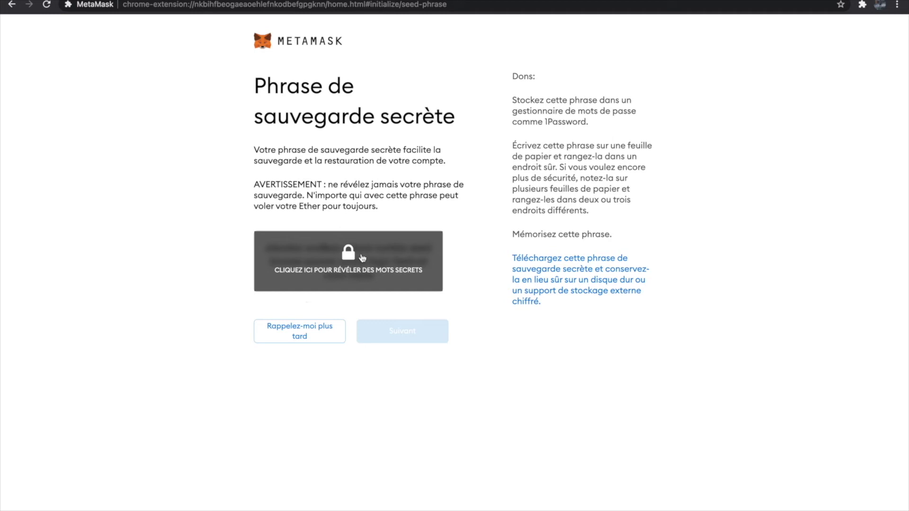
Step: Reveal the secret backup phrase, select its text and continue to the phrase confirmation
{"action": "left_click", "coordinate": [363, 257]}
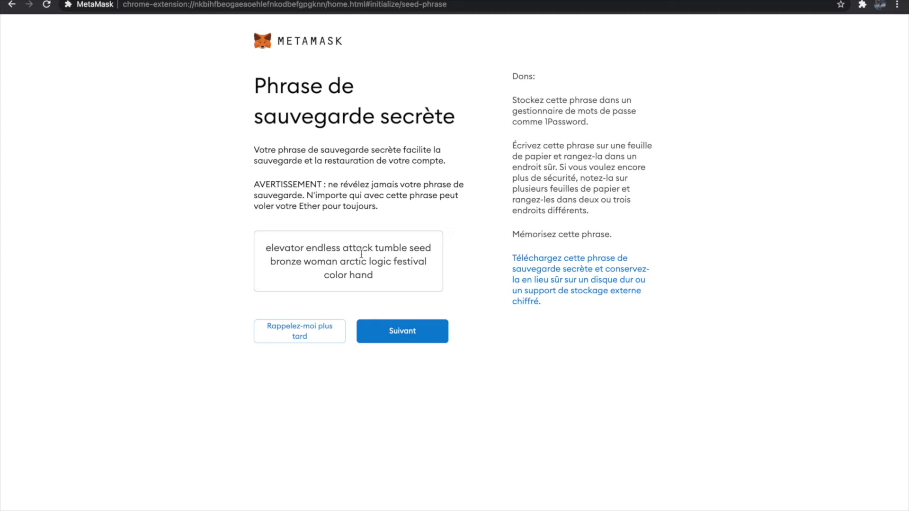
{"action": "triple_click", "coordinate": [362, 254]}
{"action": "left_click", "coordinate": [439, 340]}
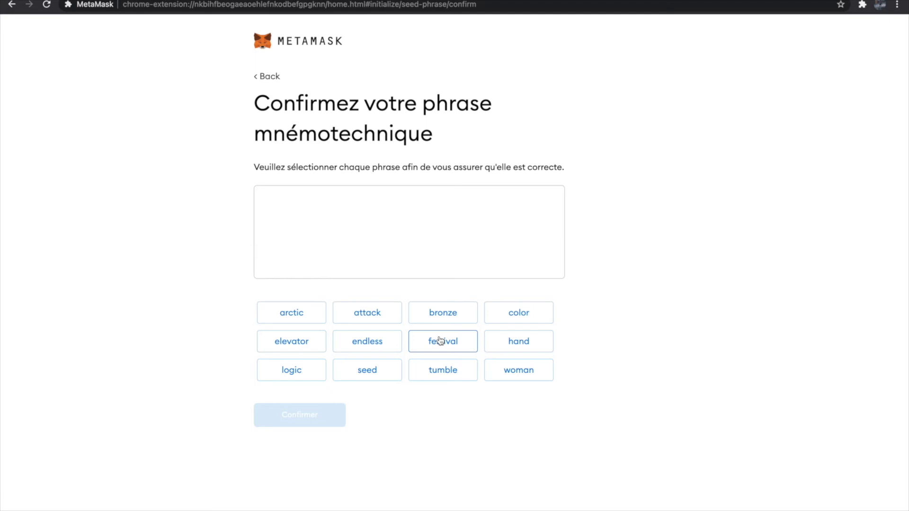
Step: Confirm the secret backup phrase by choosing its twelve words in the correct order
{"action": "left_click_drag", "start_coordinate": [305, 340], "coordinate": [298, 211]}
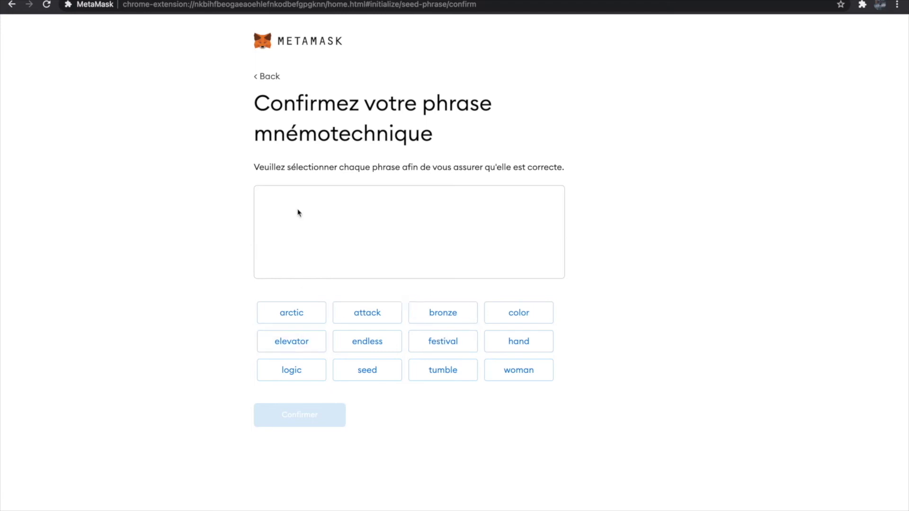
{"action": "left_click", "coordinate": [303, 343]}
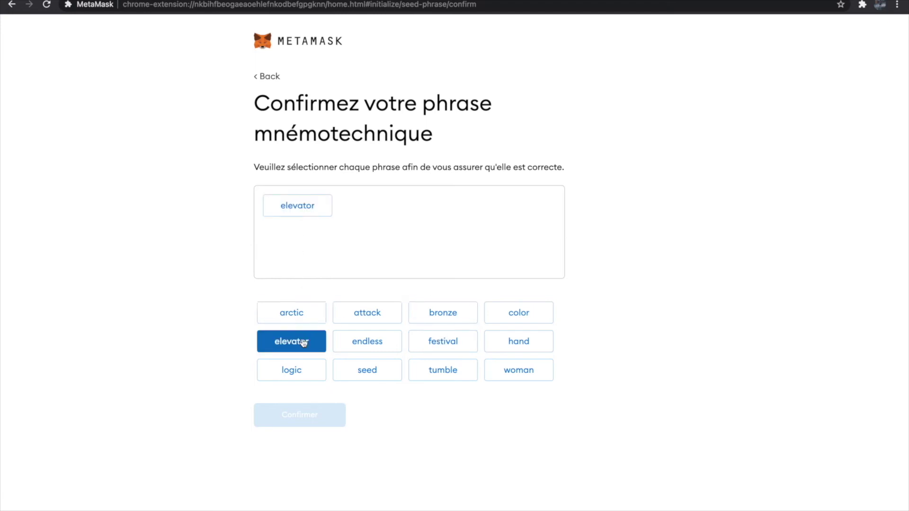
{"action": "left_click", "coordinate": [376, 342]}
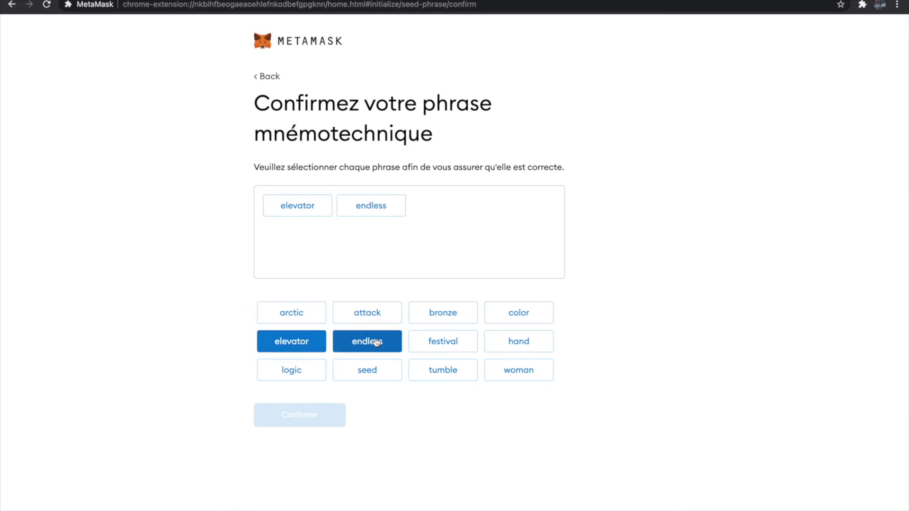
{"action": "left_click", "coordinate": [361, 312]}
{"action": "left_click", "coordinate": [442, 370]}
{"action": "left_click", "coordinate": [367, 370]}
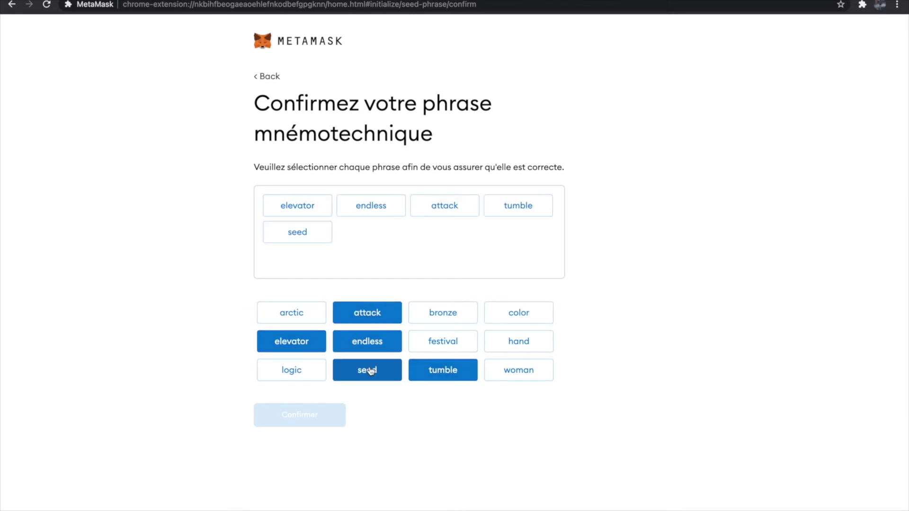
{"action": "left_click", "coordinate": [442, 313]}
{"action": "left_click", "coordinate": [518, 370]}
{"action": "left_click", "coordinate": [298, 317]}
{"action": "left_click", "coordinate": [291, 370]}
{"action": "left_click", "coordinate": [443, 341]}
{"action": "left_click", "coordinate": [519, 341]}
{"action": "left_click", "coordinate": [519, 312]}
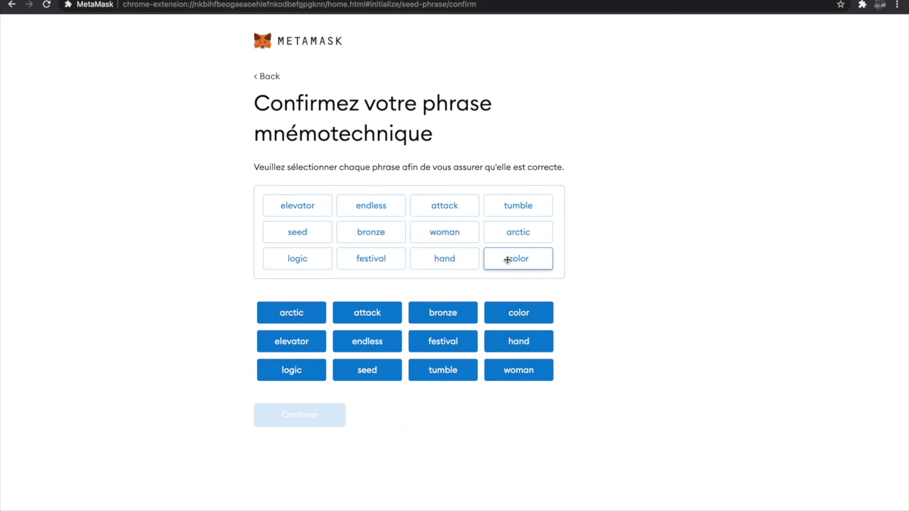
{"action": "left_click", "coordinate": [321, 419]}
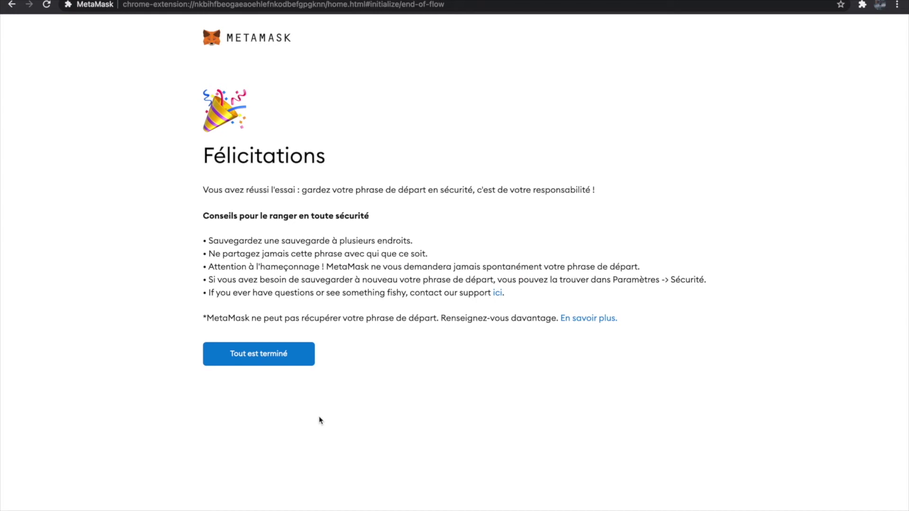
Step: Finish the wallet setup, dismiss the token swapping announcement and copy the address of Account 1
{"action": "left_click", "coordinate": [306, 361]}
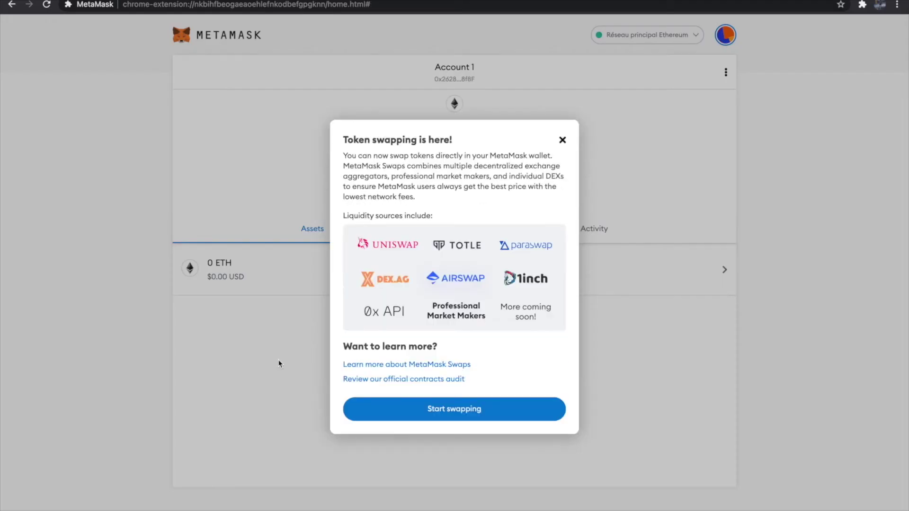
{"action": "left_click", "coordinate": [562, 141]}
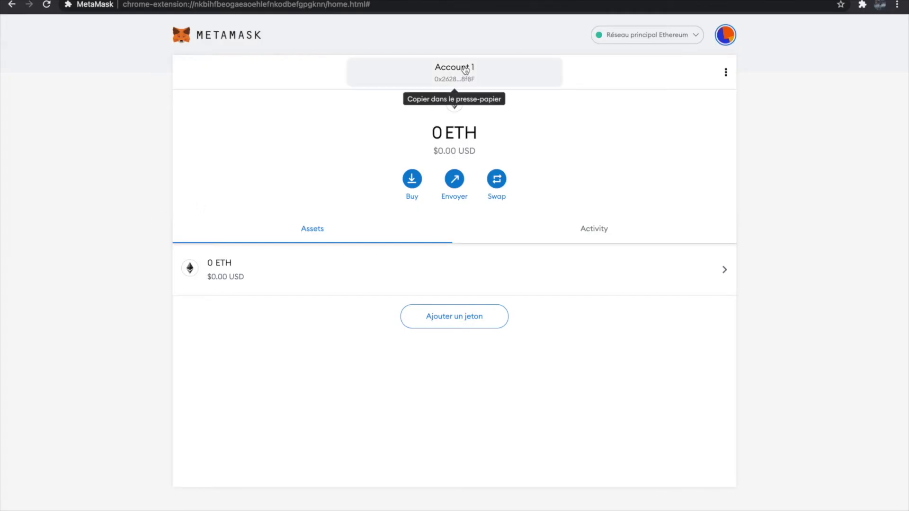
{"action": "left_click", "coordinate": [458, 79]}
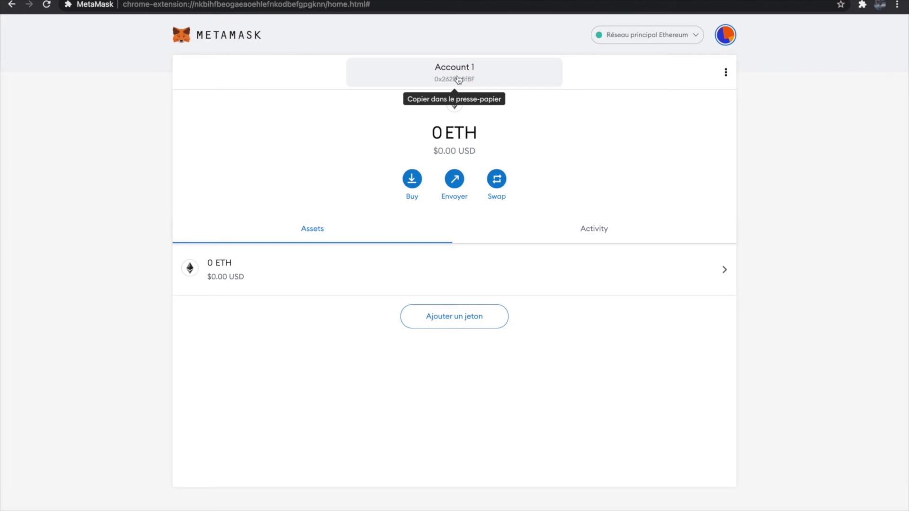
Step: Open the hardware wallet connection page, try connecting a Ledger, and return to the account overview with its account menu
{"action": "left_click", "coordinate": [726, 36]}
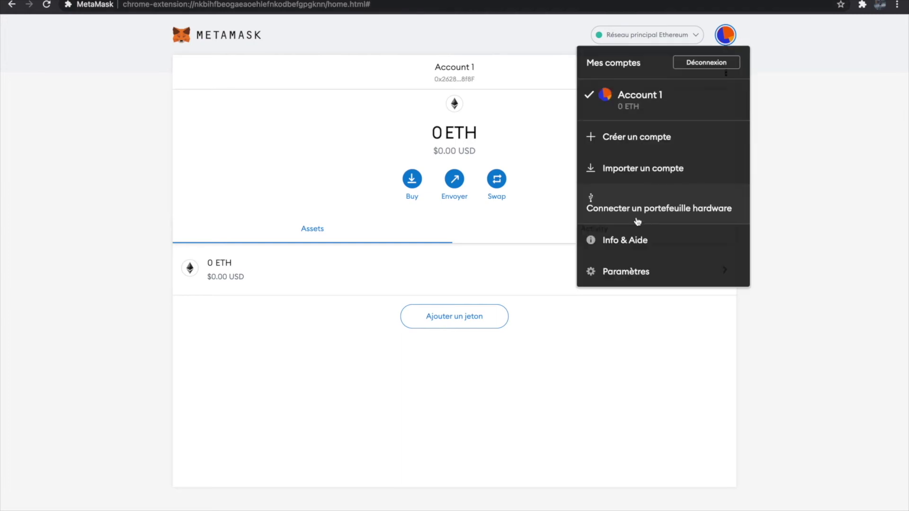
{"action": "left_click", "coordinate": [704, 213]}
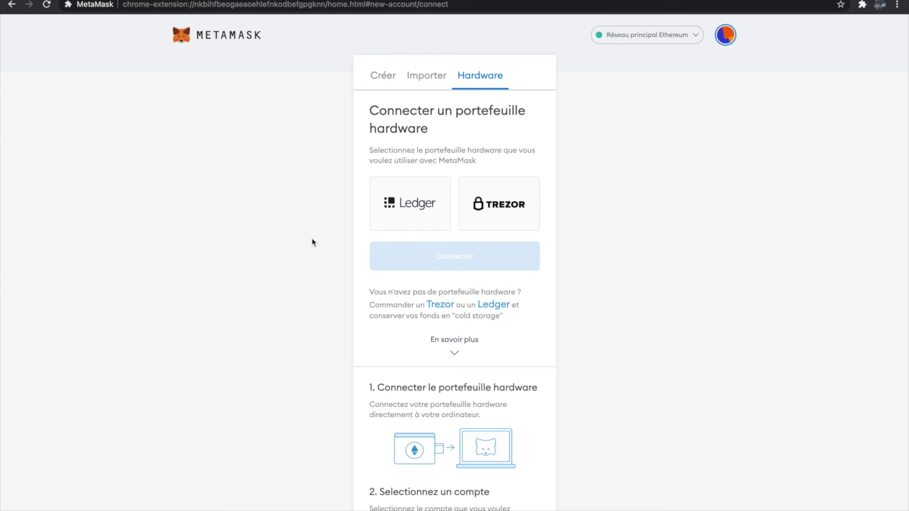
{"action": "left_click", "coordinate": [424, 209]}
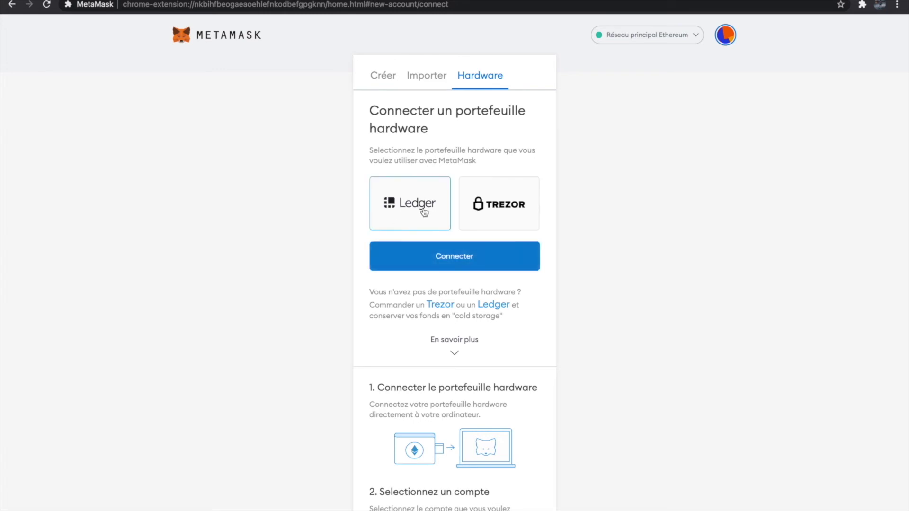
{"action": "left_click", "coordinate": [448, 266]}
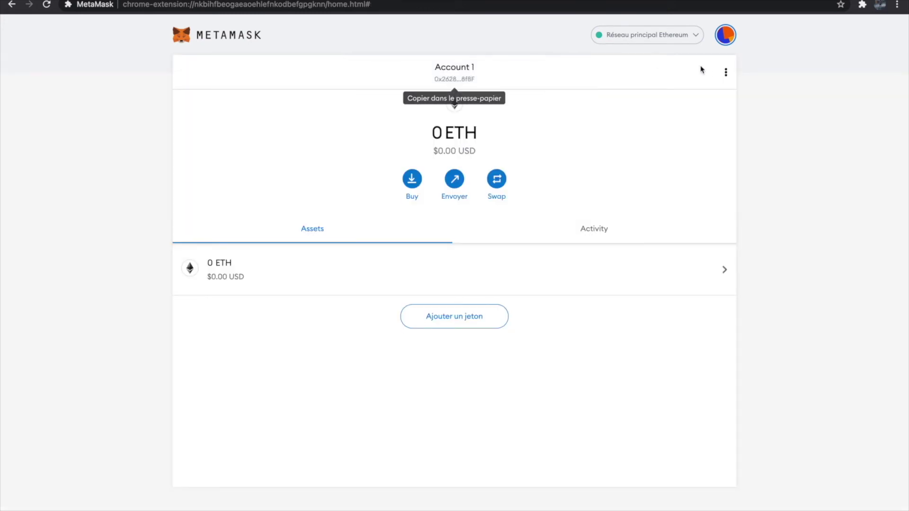
{"action": "left_click", "coordinate": [734, 33]}
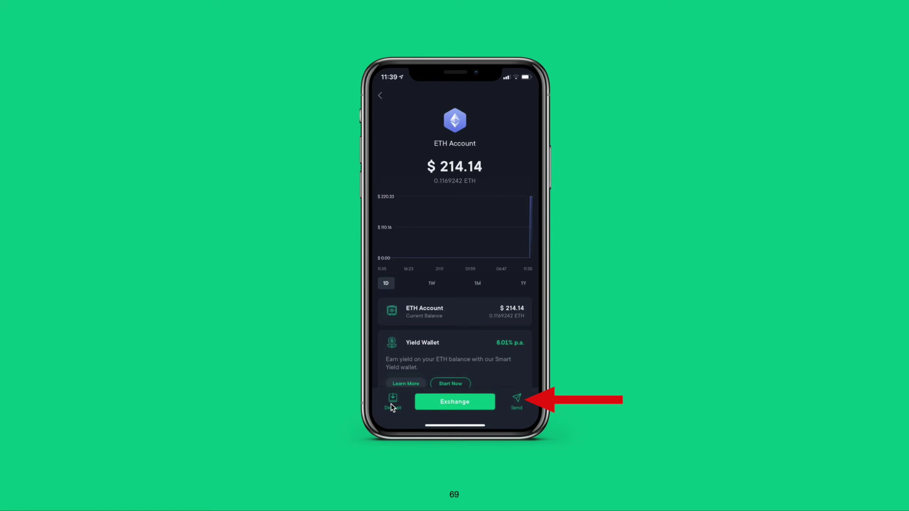
{"action": "key", "text": "Right"}
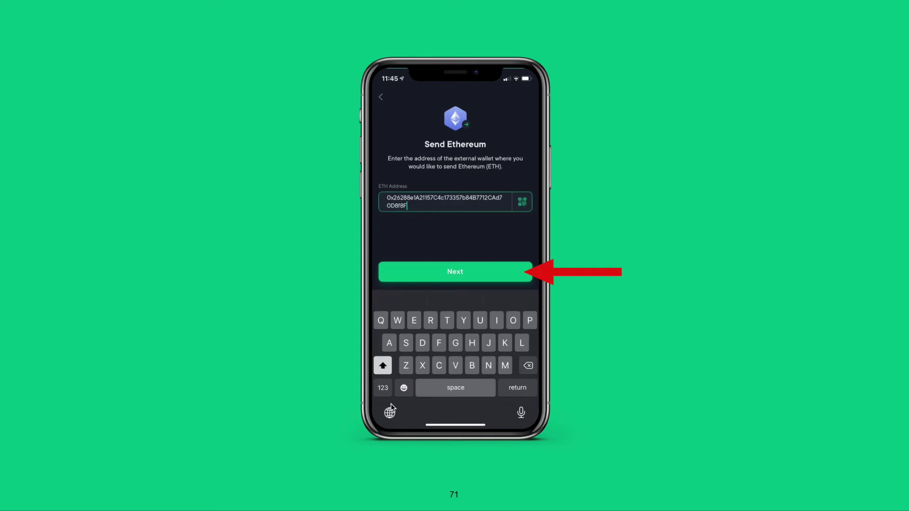
{"action": "key", "text": "Right"}
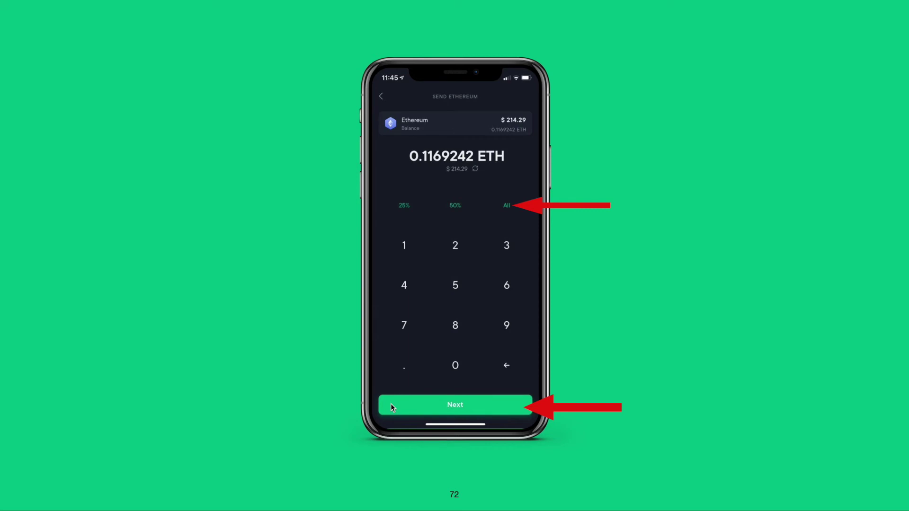
{"action": "key", "text": "Right"}
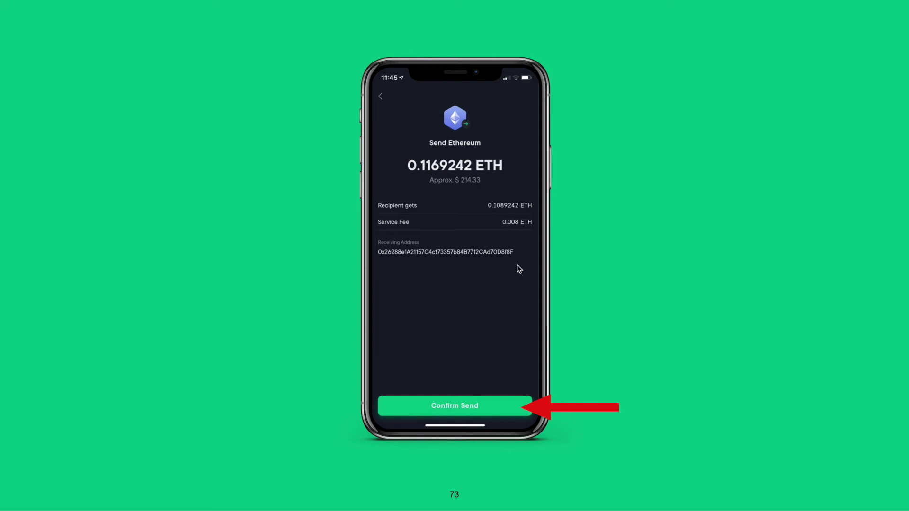
Step: Advance past the send confirmation slide and highlight the dollar value of Account 1's balance in MetaMask
{"action": "key", "text": "Right"}
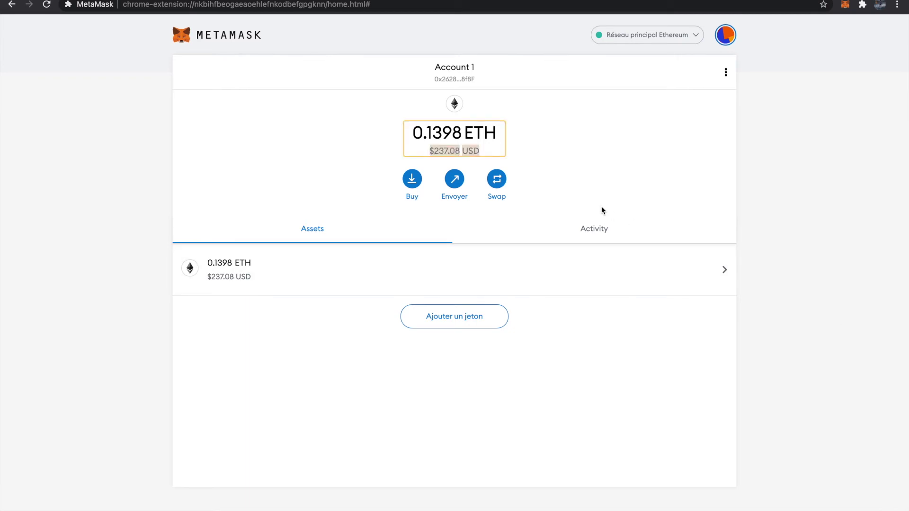
{"action": "left_click_drag", "start_coordinate": [491, 152], "coordinate": [431, 151]}
{"action": "left_click", "coordinate": [824, 214]}
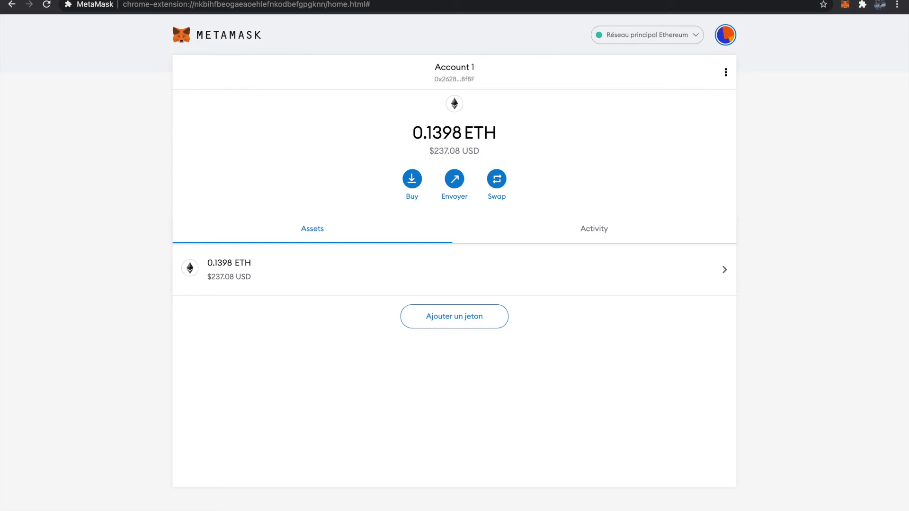
Step: Open app.uniswap.org in a new browser tab
{"action": "key", "text": "ctrl+t"}
{"action": "type", "text": "a"}
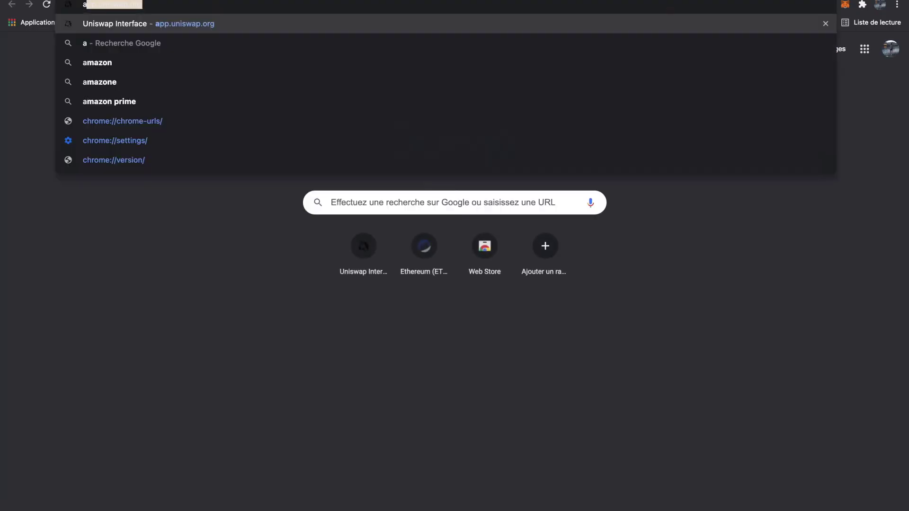
{"action": "type", "text": "pp.uni"}
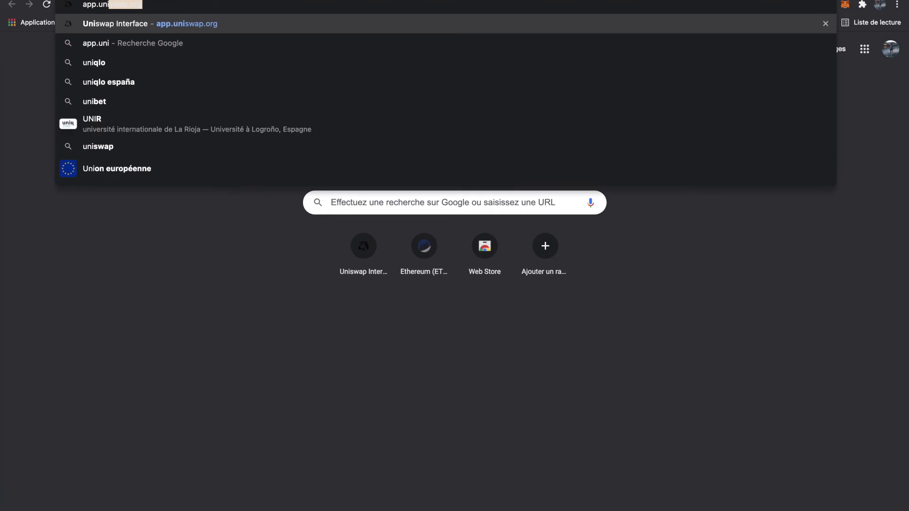
{"action": "type", "text": "swap.org"}
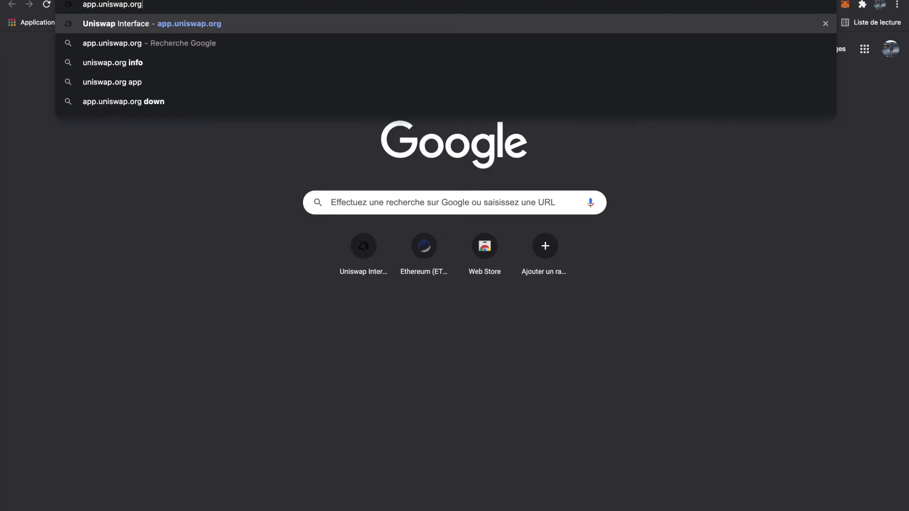
{"action": "key", "text": "Return"}
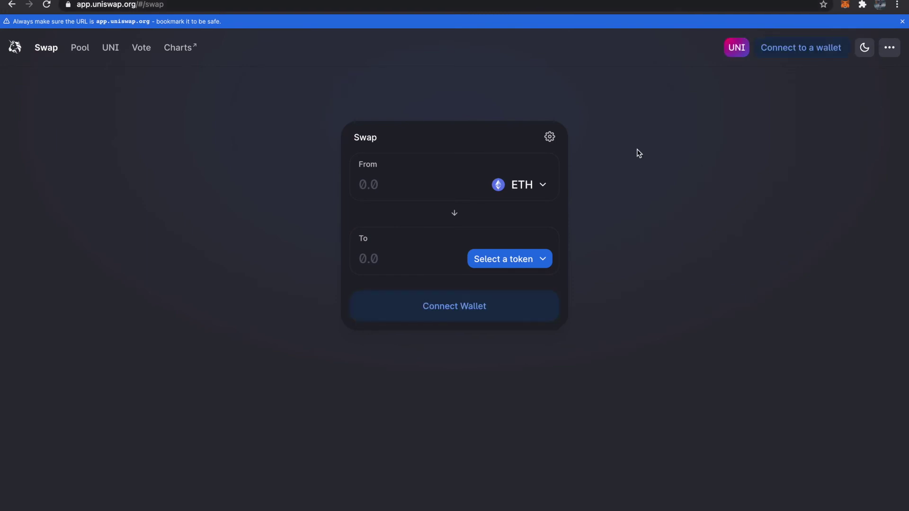
Step: Connect Uniswap to MetaMask with Account 1 and approve viewing the permitted account's address
{"action": "left_click", "coordinate": [803, 48]}
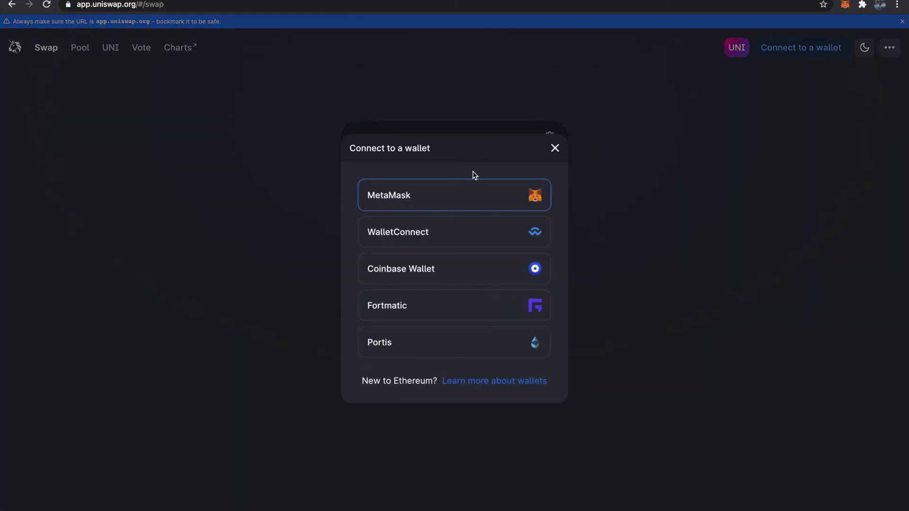
{"action": "left_click", "coordinate": [446, 193]}
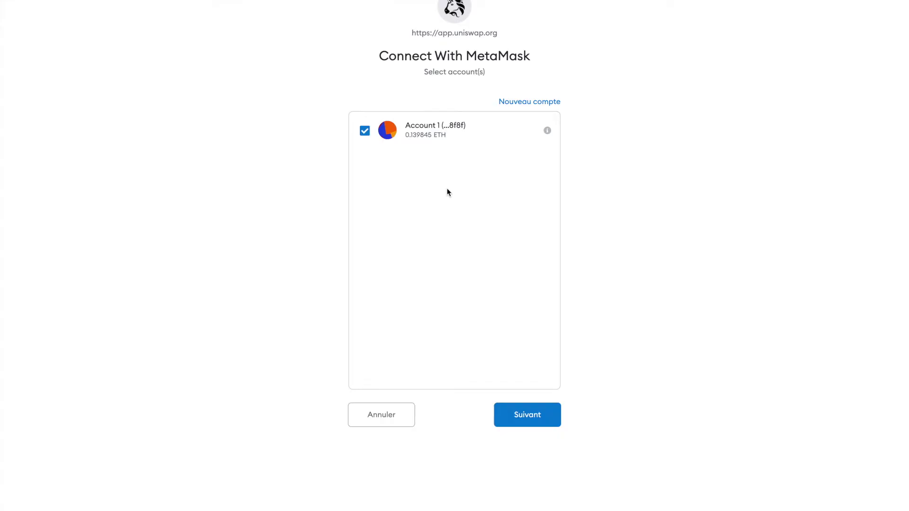
{"action": "left_click", "coordinate": [527, 422]}
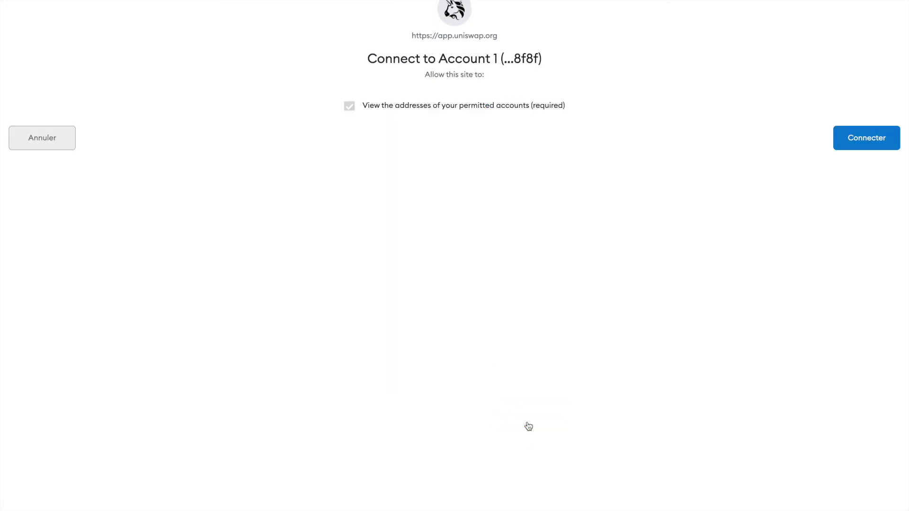
{"action": "left_click", "coordinate": [860, 142]}
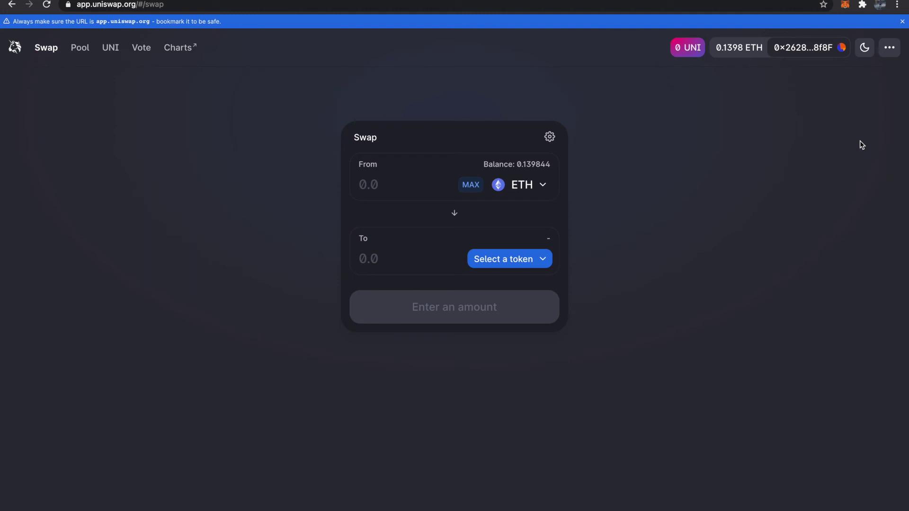
Step: Fill in the maximum ETH amount to swap from and shorten it to 0.1
{"action": "left_click", "coordinate": [470, 186]}
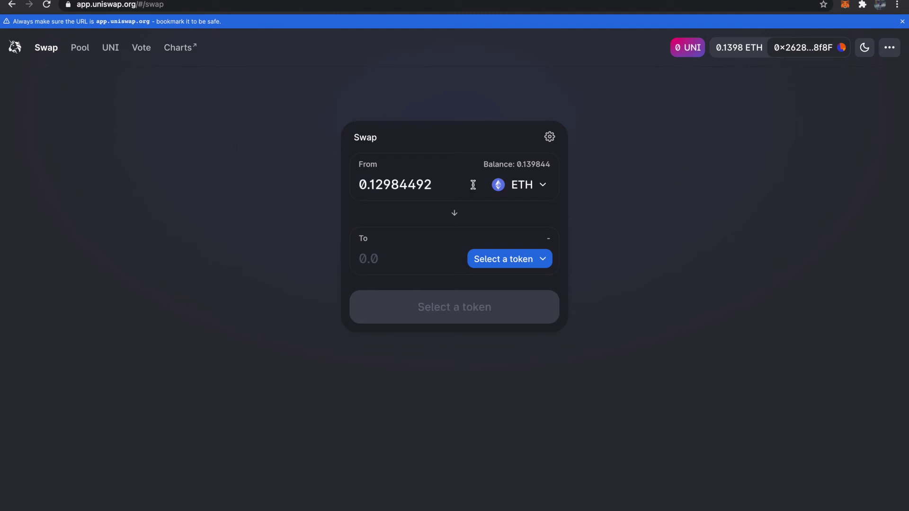
{"action": "left_click", "coordinate": [451, 185]}
{"action": "key", "text": "BackSpace"}
{"action": "key", "text": "BackSpace"}
{"action": "key", "text": "BackSpace"}
{"action": "key", "text": "BackSpace"}
{"action": "key", "text": "BackSpace"}
{"action": "key", "text": "BackSpace"}
{"action": "key", "text": "BackSpace"}
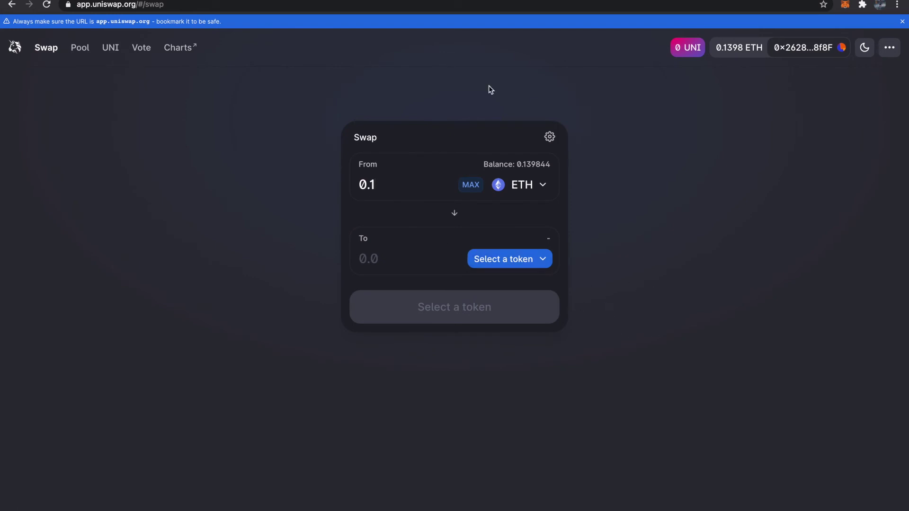
Step: Open the token selection for the receiving side of the swap and examine the available tokens
{"action": "left_click", "coordinate": [505, 263]}
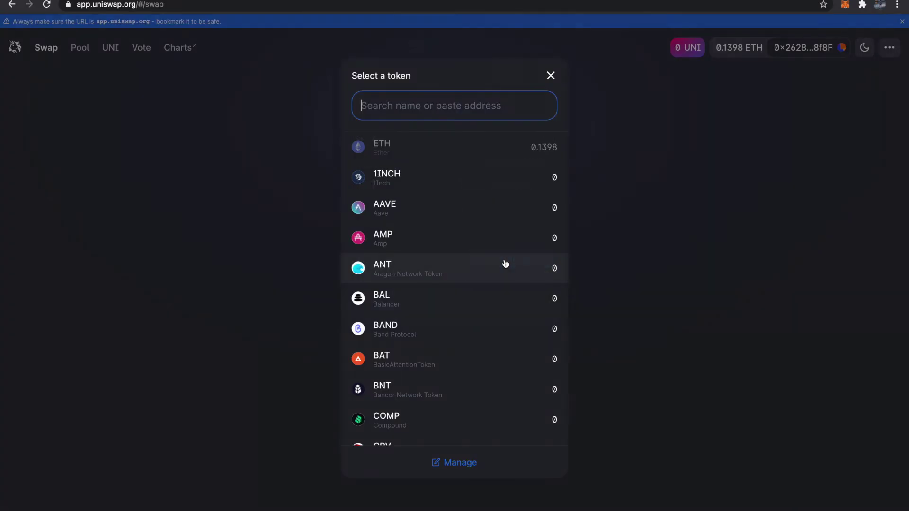
{"action": "scroll", "coordinate": [487, 290], "scroll_direction": "down", "scroll_amount": 4}
{"action": "scroll", "coordinate": [490, 292], "scroll_direction": "down", "scroll_amount": 1}
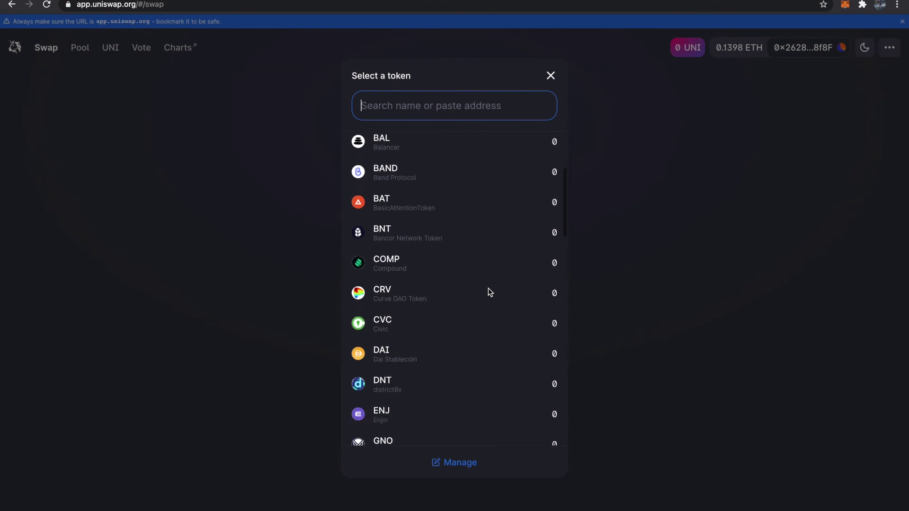
{"action": "scroll", "coordinate": [490, 292], "scroll_direction": "down", "scroll_amount": 2}
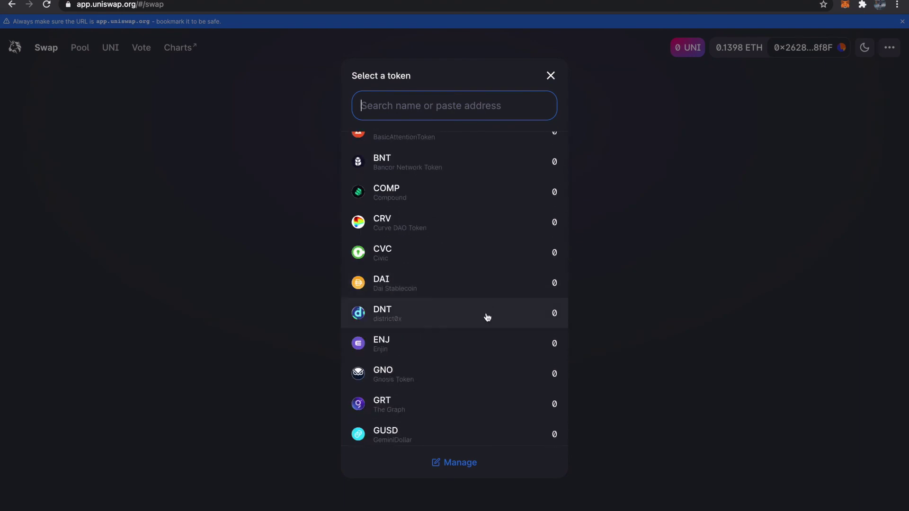
{"action": "scroll", "coordinate": [487, 316], "scroll_direction": "up", "scroll_amount": 5}
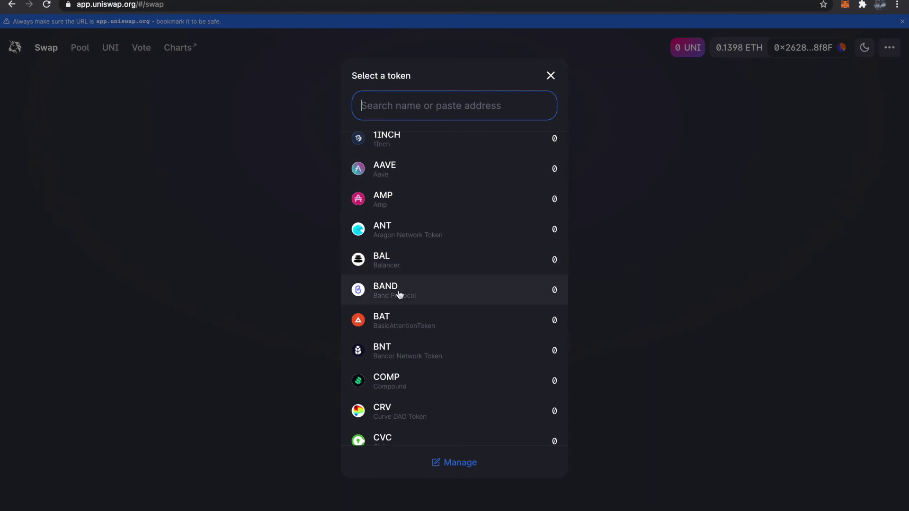
{"action": "scroll", "coordinate": [400, 295], "scroll_direction": "down", "scroll_amount": 3}
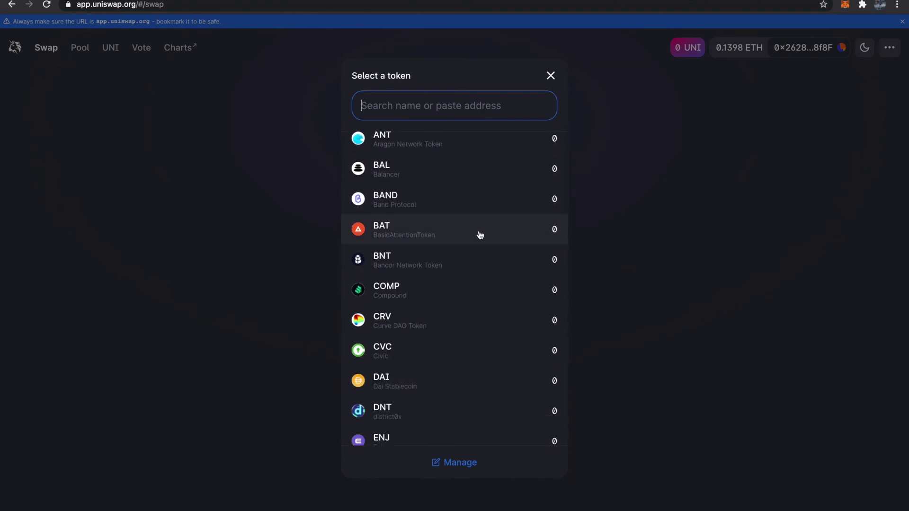
{"action": "scroll", "coordinate": [415, 294], "scroll_direction": "down", "scroll_amount": 2}
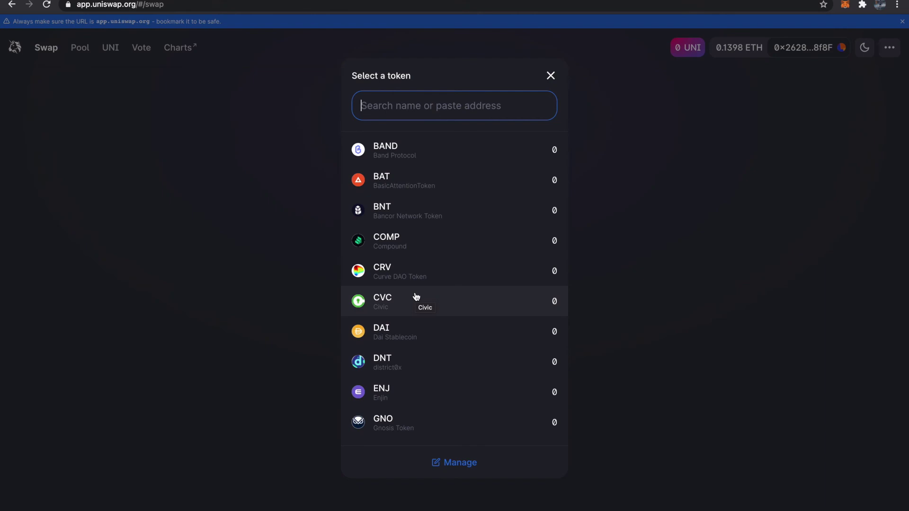
{"action": "scroll", "coordinate": [444, 313], "scroll_direction": "down", "scroll_amount": 15}
{"action": "scroll", "coordinate": [444, 316], "scroll_direction": "down", "scroll_amount": 2}
{"action": "scroll", "coordinate": [444, 316], "scroll_direction": "up", "scroll_amount": 20}
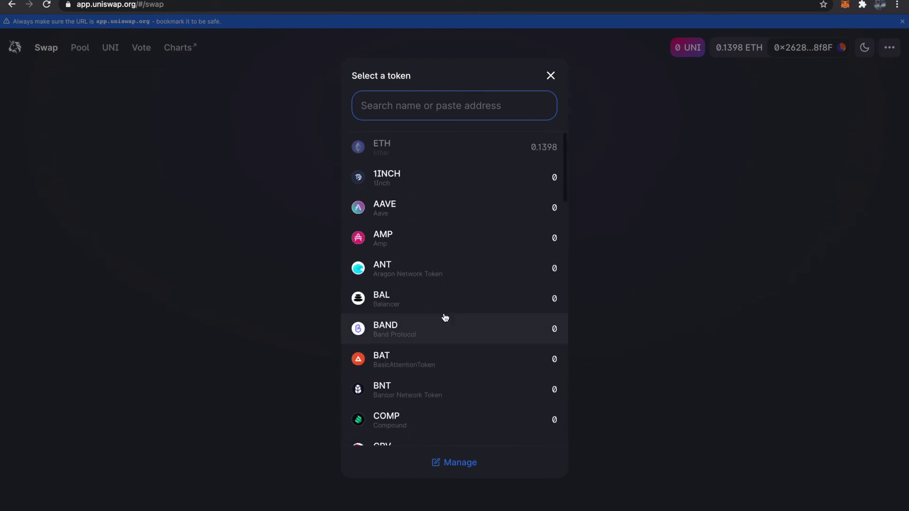
{"action": "scroll", "coordinate": [445, 317], "scroll_direction": "down", "scroll_amount": 1}
{"action": "scroll", "coordinate": [447, 331], "scroll_direction": "up", "scroll_amount": 1}
Step: Open the token list management, turn off the Gemini Token List and turn on the CoinGecko list
{"action": "left_click", "coordinate": [457, 464]}
{"action": "scroll", "coordinate": [491, 319], "scroll_direction": "down", "scroll_amount": 2}
{"action": "scroll", "coordinate": [490, 319], "scroll_direction": "up", "scroll_amount": 2}
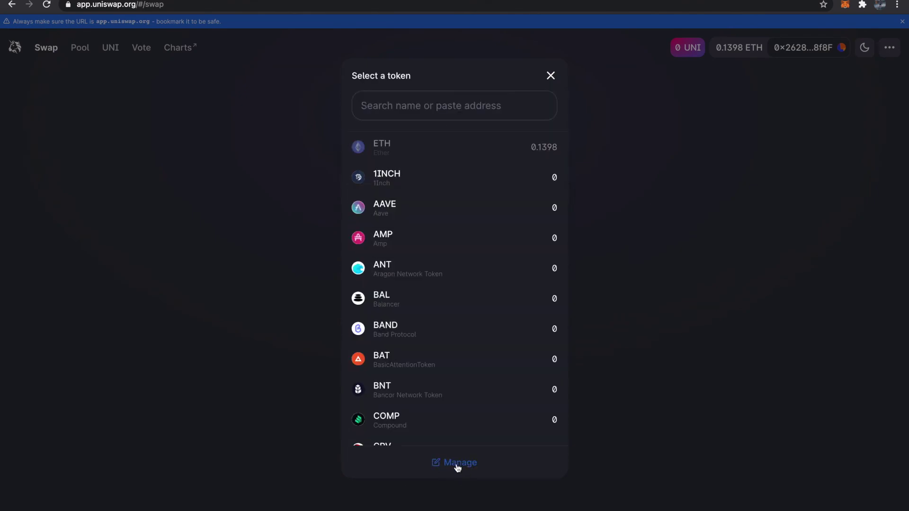
{"action": "left_click", "coordinate": [457, 466]}
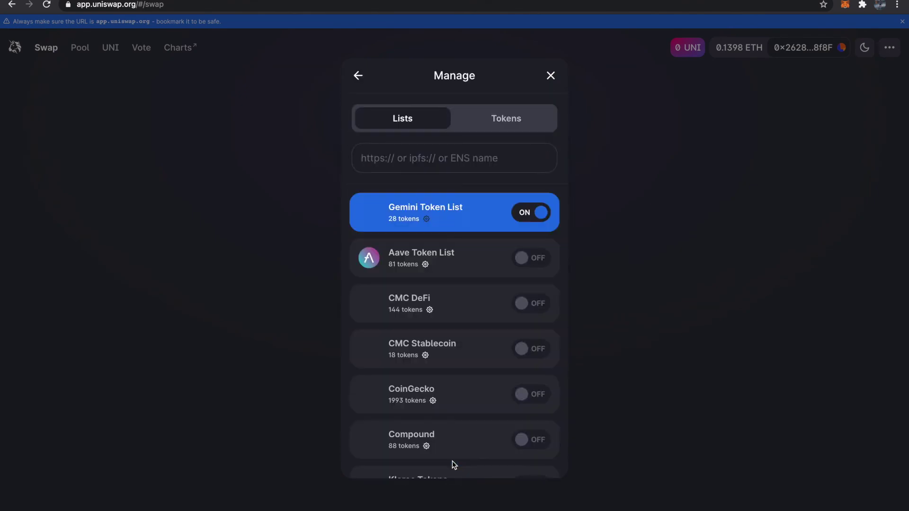
{"action": "scroll", "coordinate": [515, 346], "scroll_direction": "down", "scroll_amount": 5}
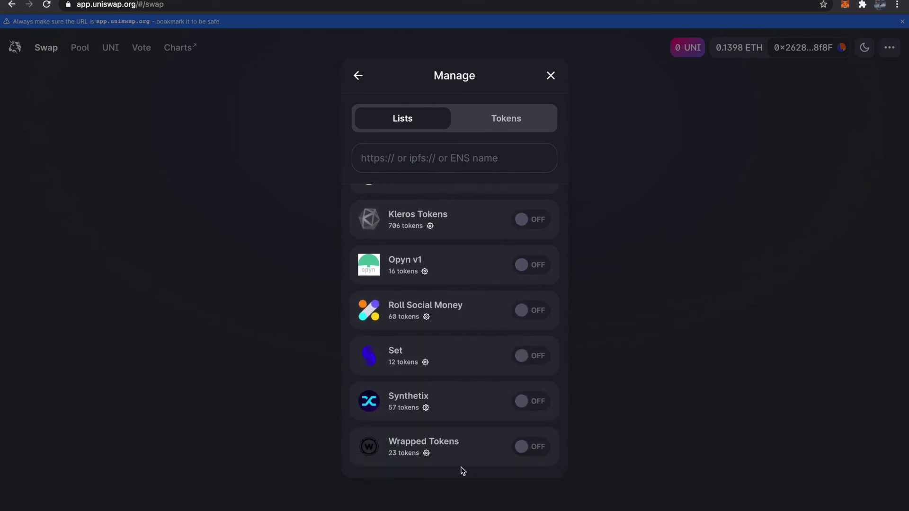
{"action": "scroll", "coordinate": [447, 383], "scroll_direction": "up", "scroll_amount": 5}
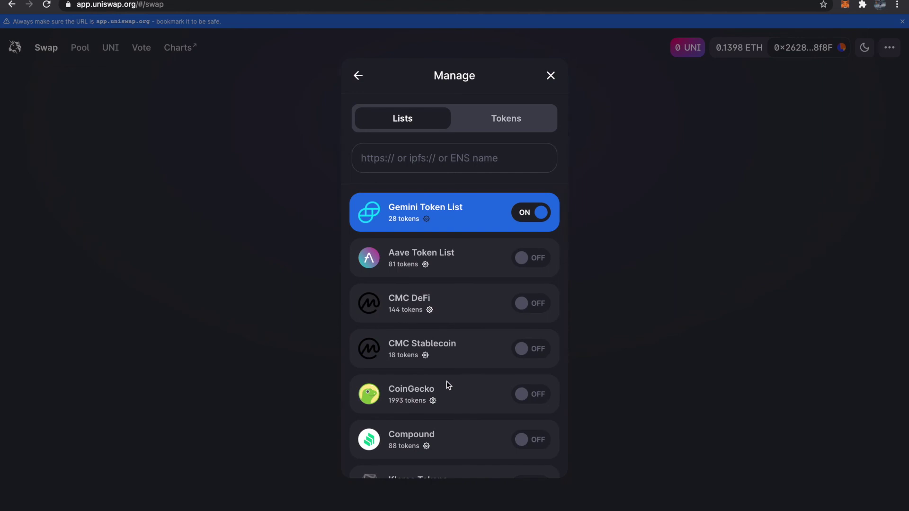
{"action": "left_click", "coordinate": [533, 258]}
{"action": "left_click", "coordinate": [534, 259]}
{"action": "left_click", "coordinate": [528, 401]}
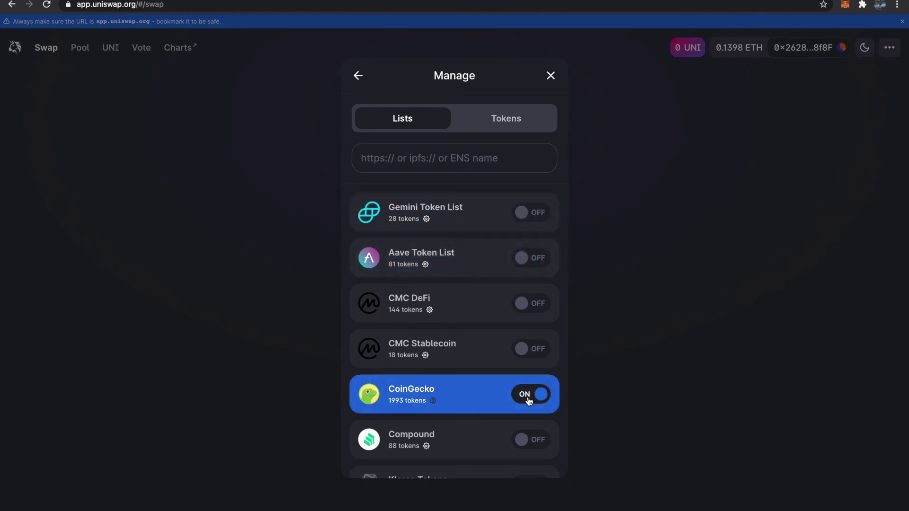
{"action": "scroll", "coordinate": [447, 368], "scroll_direction": "down", "scroll_amount": 5}
{"action": "scroll", "coordinate": [447, 368], "scroll_direction": "up", "scroll_amount": 5}
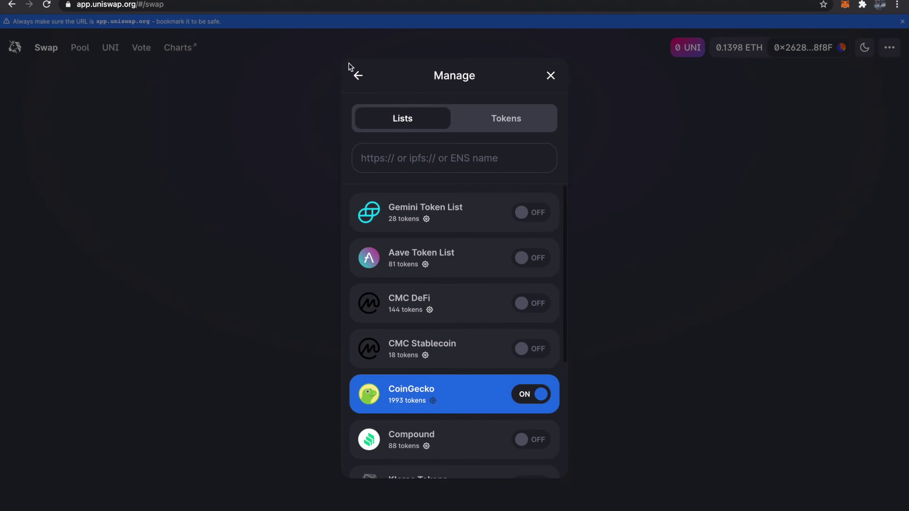
Step: Return to the token selection, look through the CoinGecko tokens and close the selection
{"action": "left_click", "coordinate": [358, 75]}
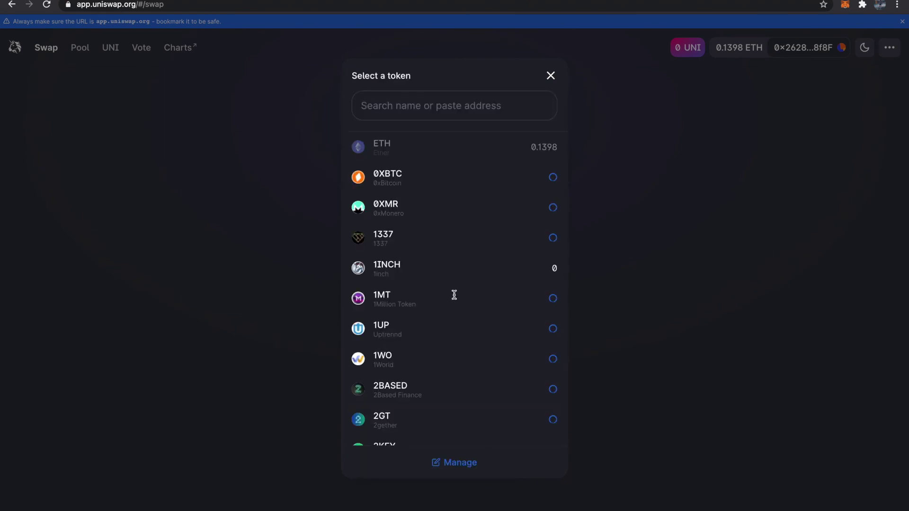
{"action": "scroll", "coordinate": [454, 296], "scroll_direction": "down", "scroll_amount": 15}
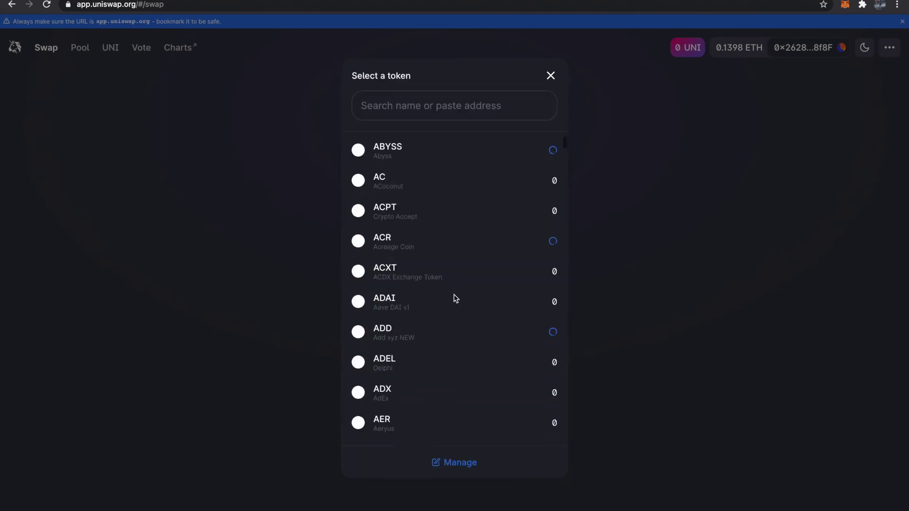
{"action": "scroll", "coordinate": [456, 298], "scroll_direction": "up", "scroll_amount": 15}
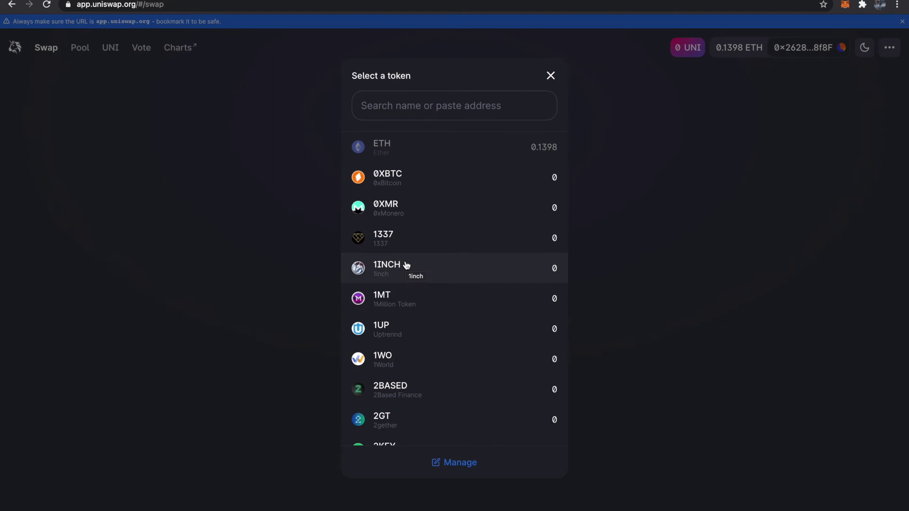
{"action": "scroll", "coordinate": [406, 265], "scroll_direction": "down", "scroll_amount": 10}
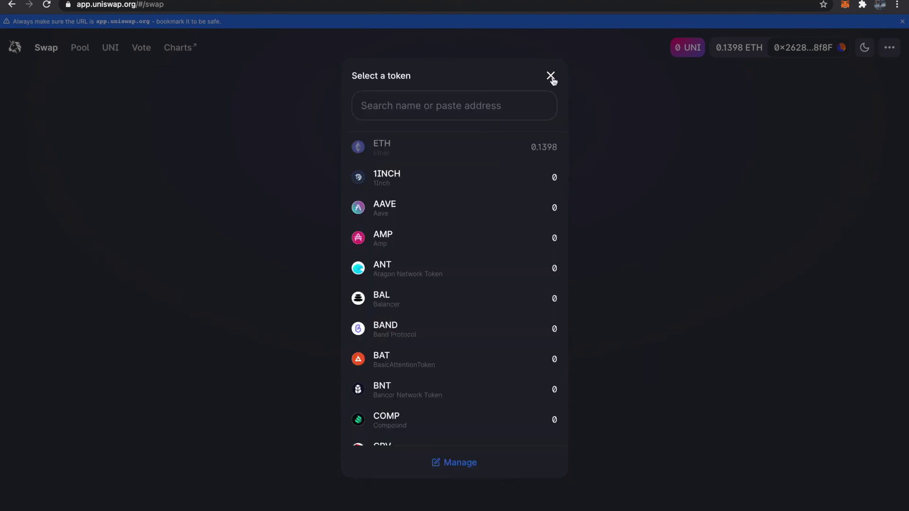
{"action": "left_click", "coordinate": [551, 77]}
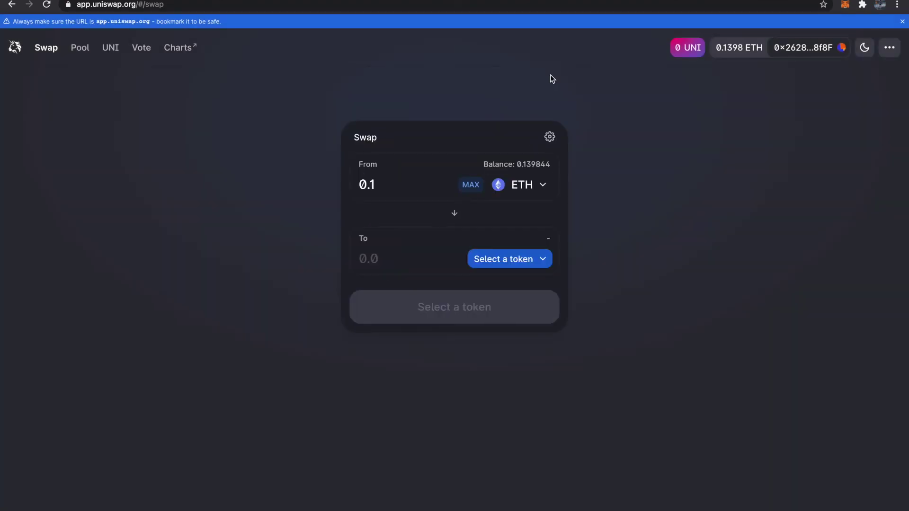
Step: Search the receiving tokens for "ovr" and highlight the source list of the OVR result
{"action": "left_click", "coordinate": [486, 265]}
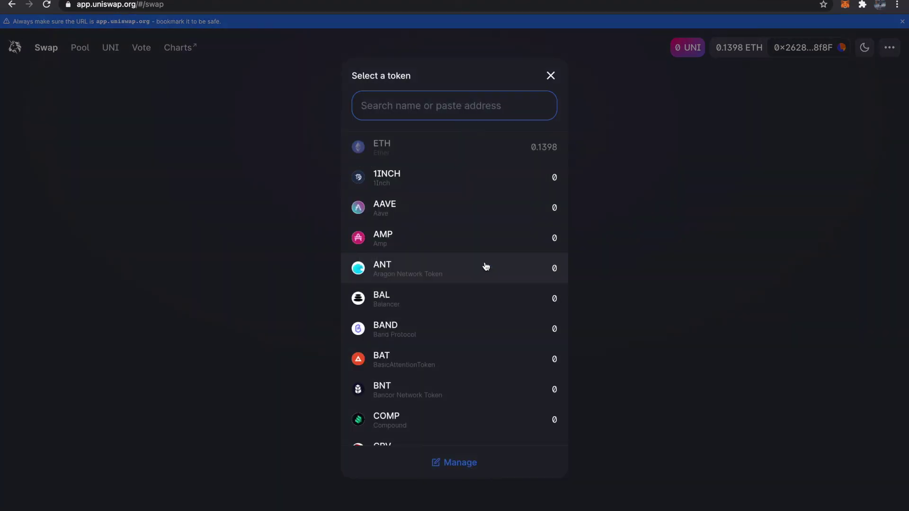
{"action": "type", "text": "ovr"}
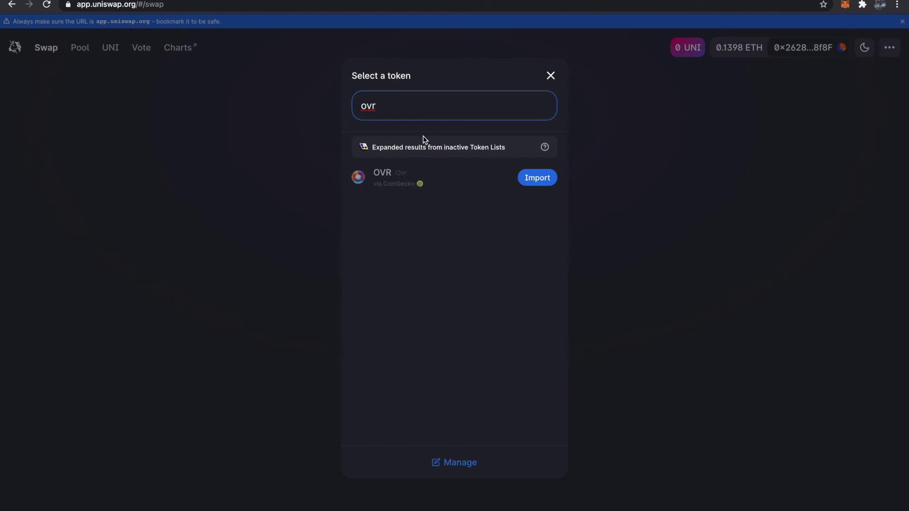
{"action": "left_click_drag", "start_coordinate": [382, 184], "coordinate": [422, 182]}
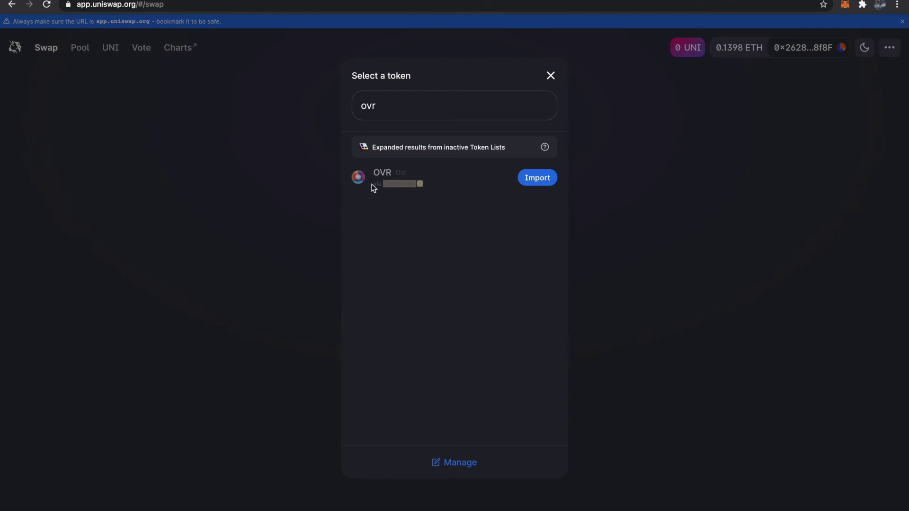
{"action": "left_click", "coordinate": [422, 211]}
Step: Open the import page for the OVR token, acknowledge the trading risk and go back to the token selection
{"action": "left_click", "coordinate": [536, 177]}
{"action": "left_click", "coordinate": [425, 363]}
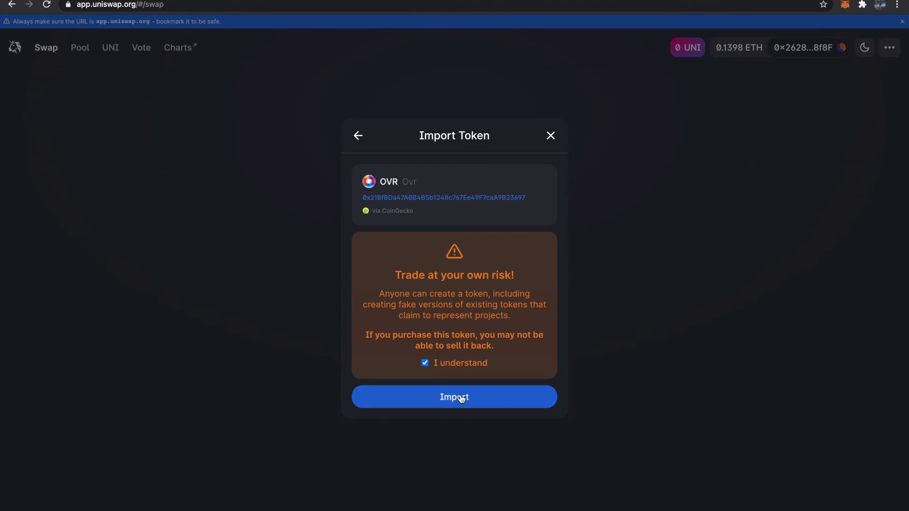
{"action": "left_click", "coordinate": [357, 137]}
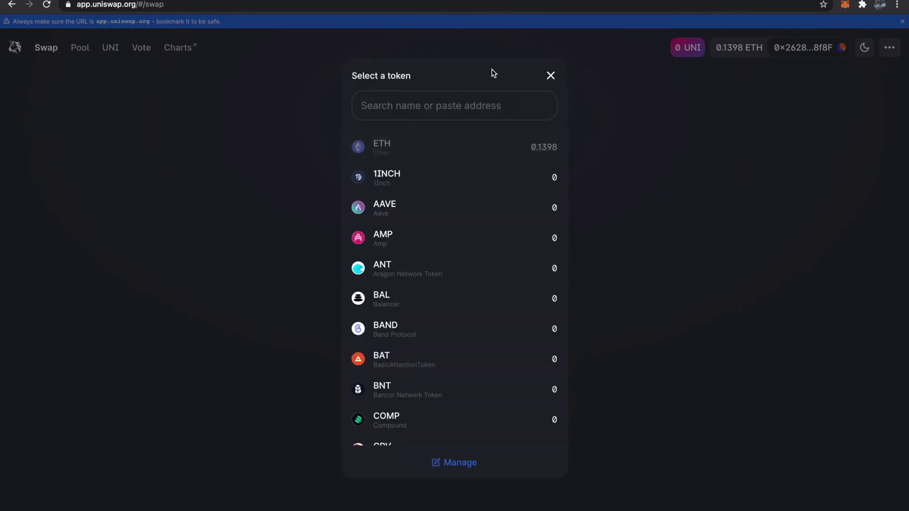
Step: Close the token selection and open etherscan.io in a new browser tab
{"action": "left_click", "coordinate": [551, 76]}
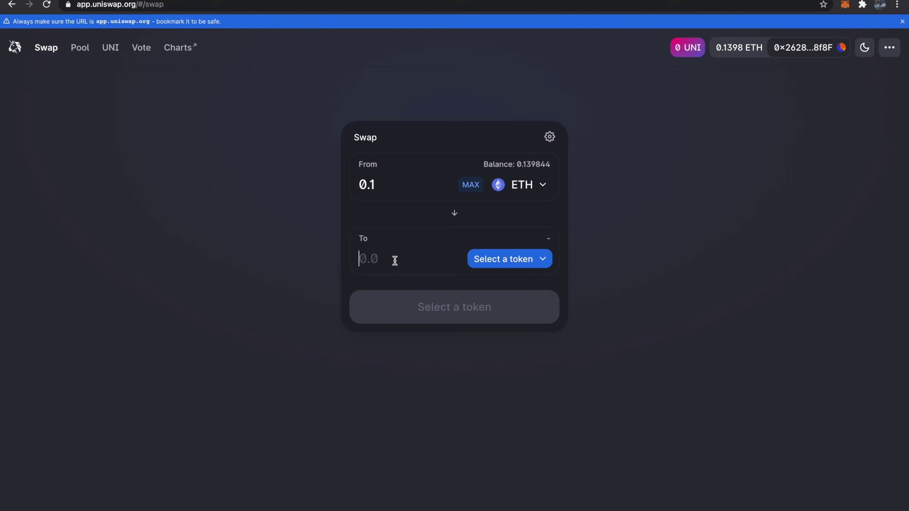
{"action": "key", "text": "ctrl+t"}
{"action": "type", "text": "e"}
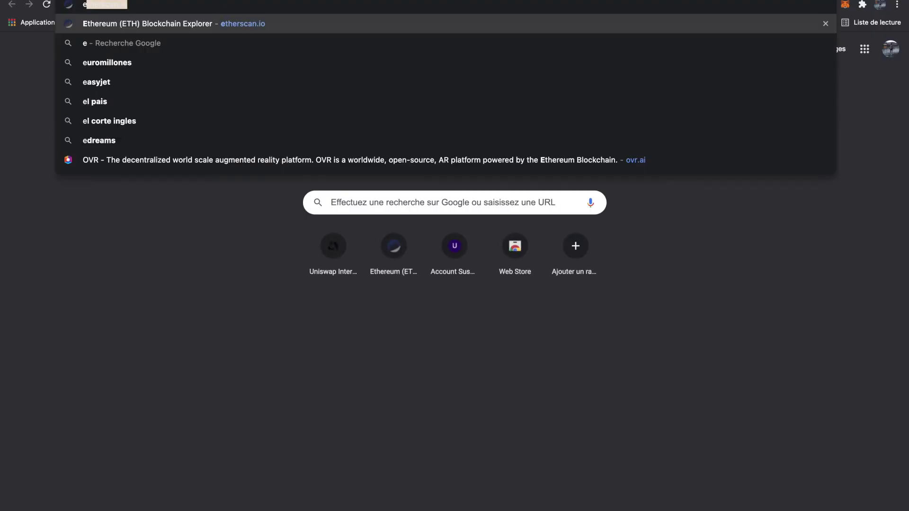
{"action": "type", "text": "thersca"}
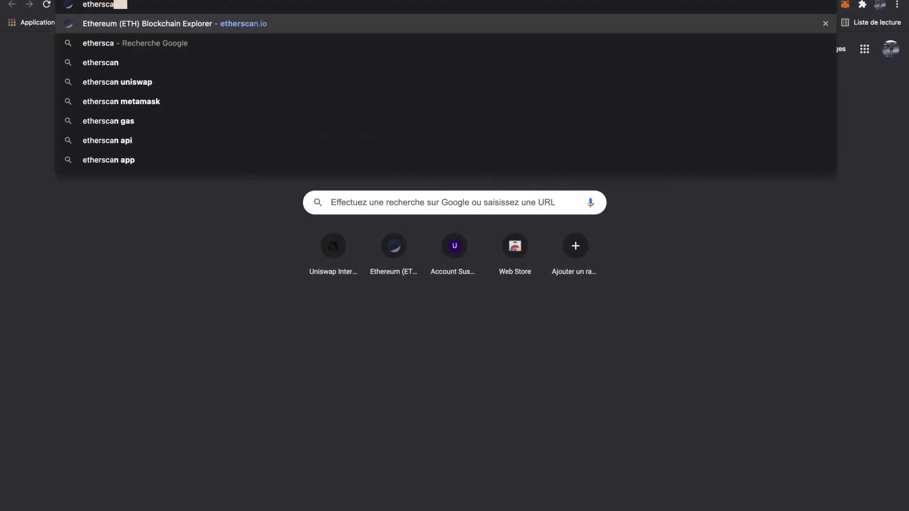
{"action": "type", "text": "n.io"}
{"action": "key", "text": "Return"}
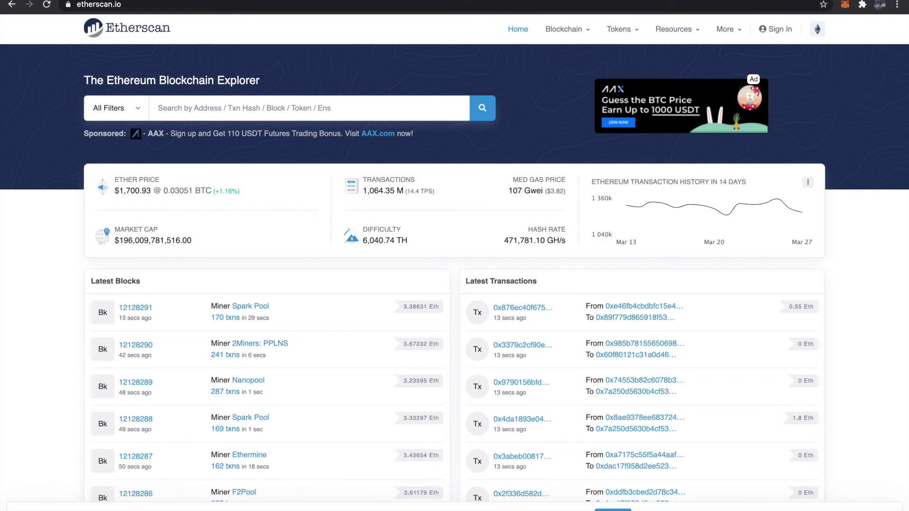
Step: Search Etherscan for "ovr" and open the page of the verified OVR token
{"action": "left_click", "coordinate": [213, 109]}
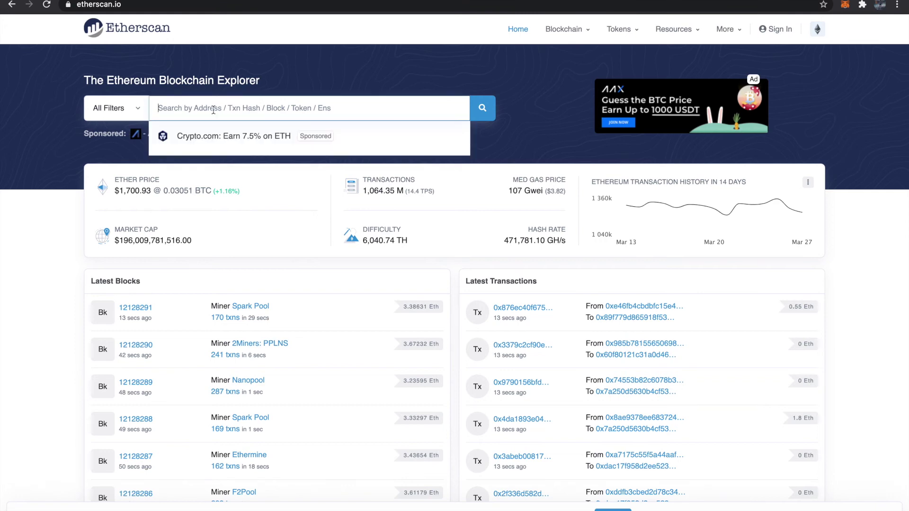
{"action": "type", "text": "ovr"}
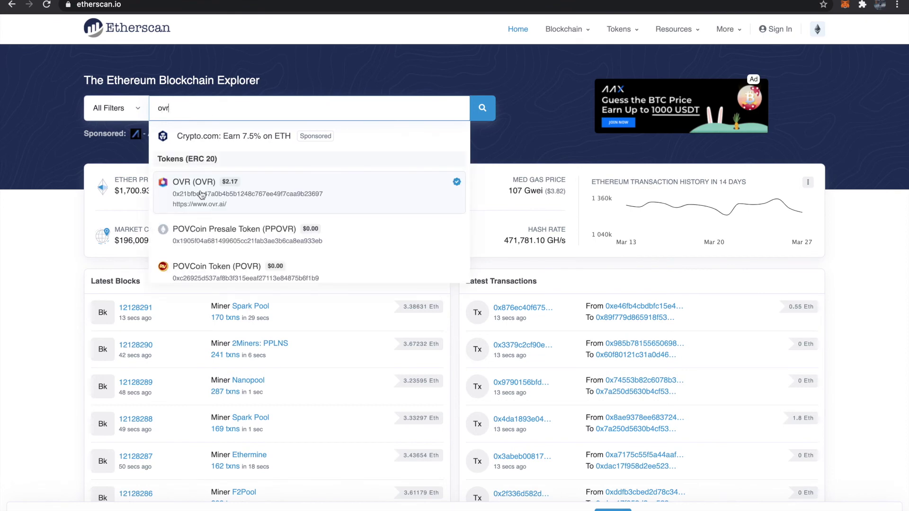
{"action": "left_click", "coordinate": [449, 185]}
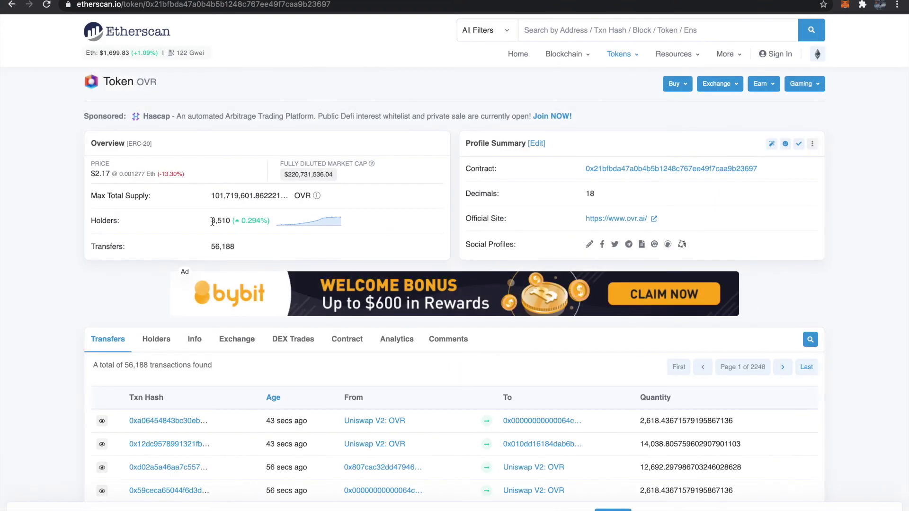
Step: Examine the OVR token's holders and maximum supply, view its official website and return to the Etherscan token page
{"action": "left_click_drag", "start_coordinate": [211, 221], "coordinate": [230, 221]}
{"action": "left_click_drag", "start_coordinate": [176, 232], "coordinate": [185, 195]}
{"action": "left_click", "coordinate": [186, 194]}
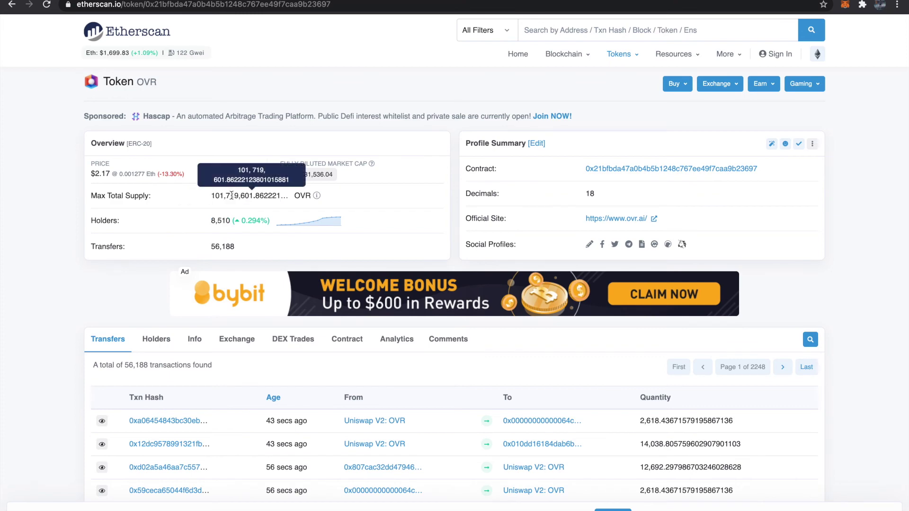
{"action": "left_click", "coordinate": [608, 219]}
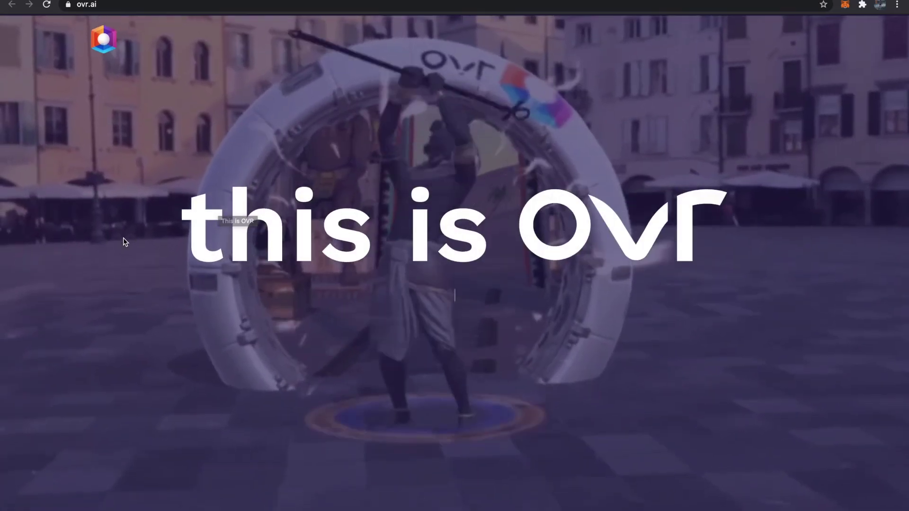
{"action": "left_click", "coordinate": [94, 1]}
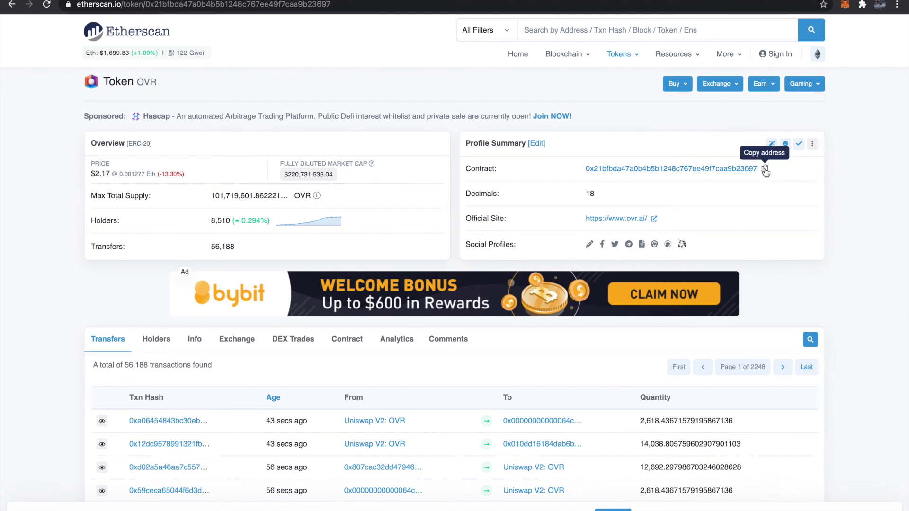
Step: Copy the OVR contract address from Etherscan and search for it in Uniswap's receiving token selection
{"action": "left_click", "coordinate": [765, 171]}
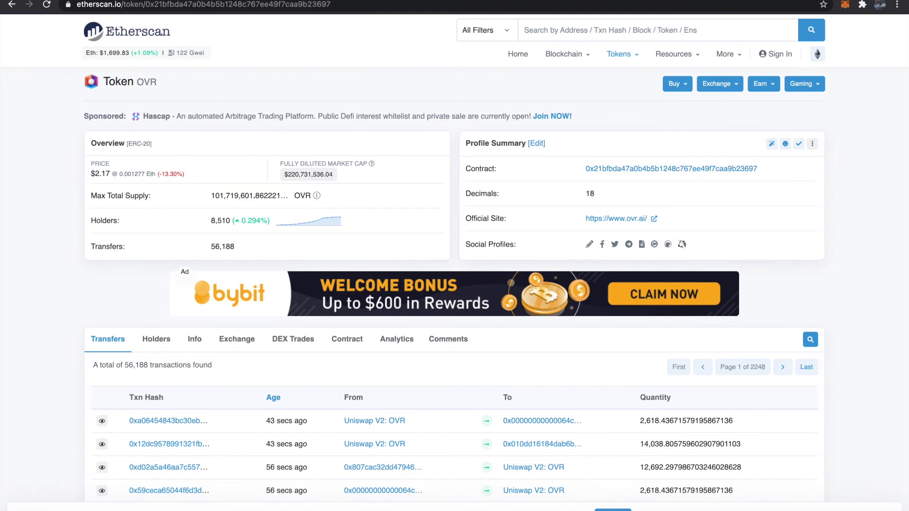
{"action": "key", "text": "ctrl+Tab"}
{"action": "left_click", "coordinate": [489, 260]}
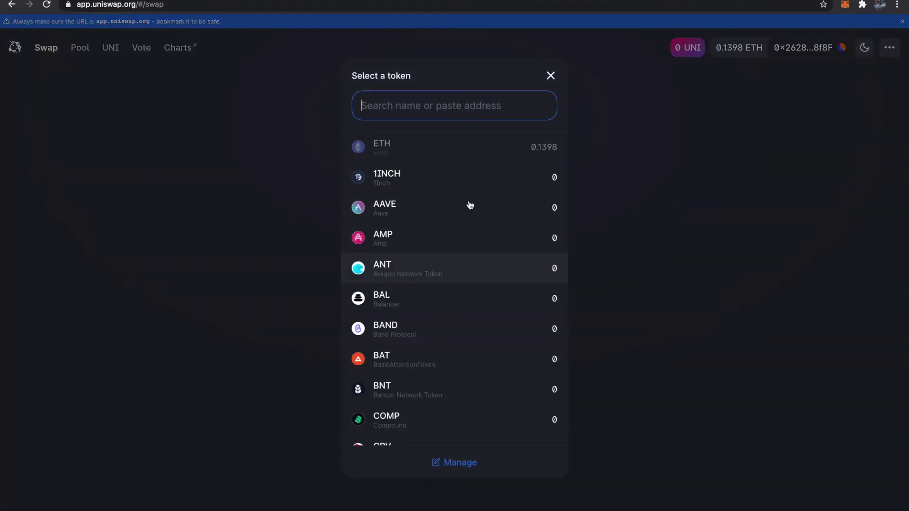
{"action": "key", "text": "ctrl+v"}
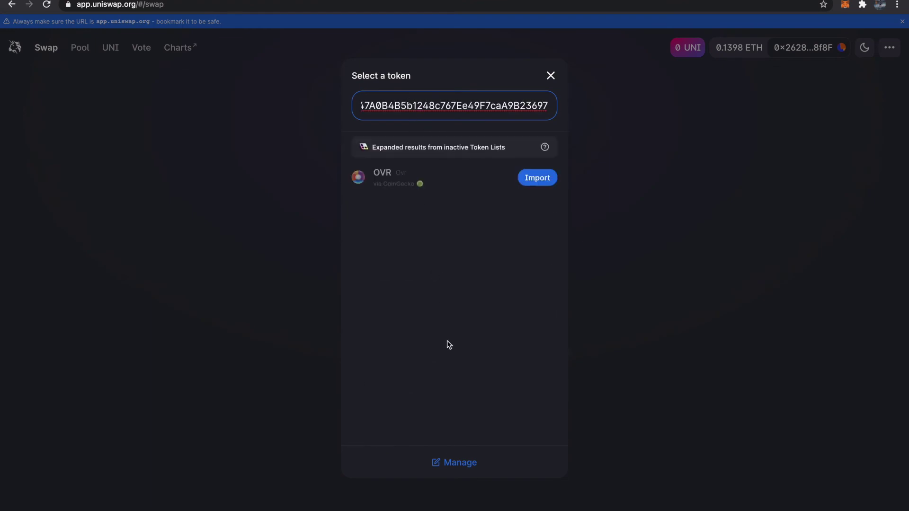
Step: Import the OVR token listed via CoinGecko, acknowledging the trading risk and highlighting its source list
{"action": "left_click", "coordinate": [540, 158]}
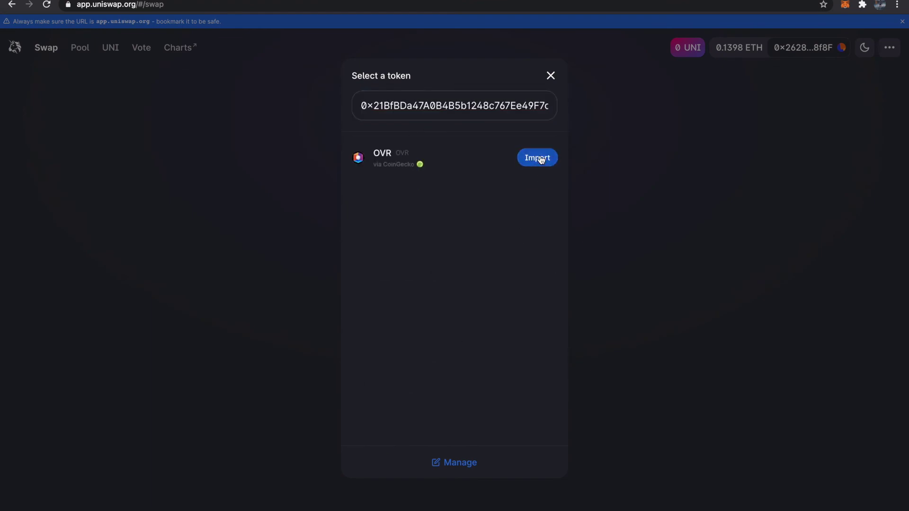
{"action": "left_click", "coordinate": [424, 363]}
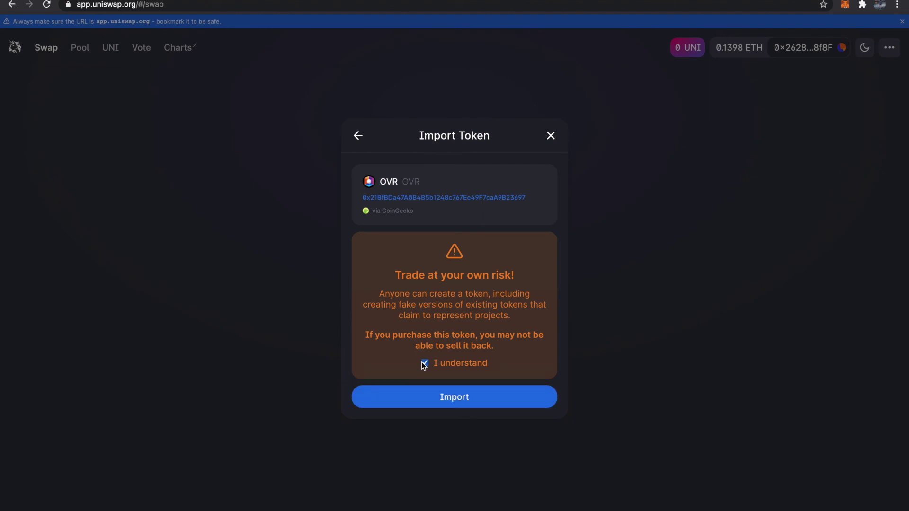
{"action": "left_click_drag", "start_coordinate": [413, 211], "coordinate": [372, 212]}
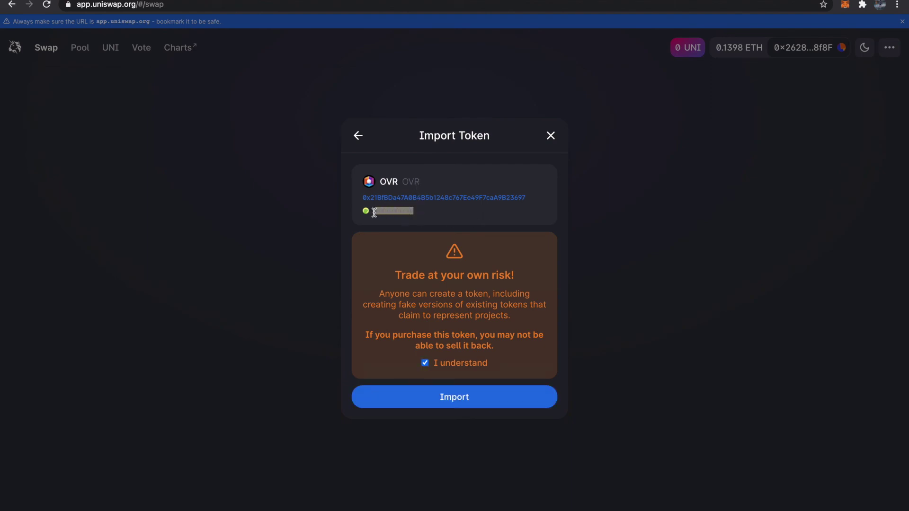
{"action": "left_click", "coordinate": [439, 404]}
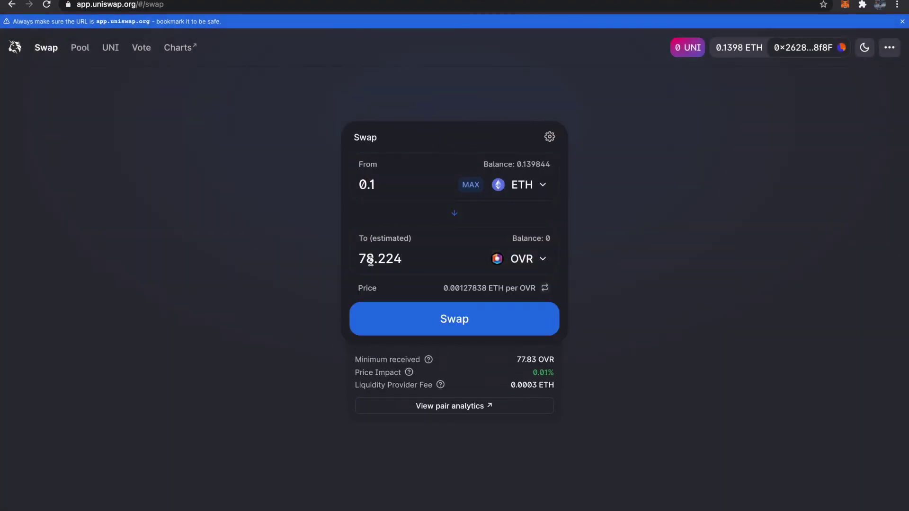
Step: Try the maximum ETH amount for the swap, then set the amount to 0.11 ETH
{"action": "left_click", "coordinate": [407, 258]}
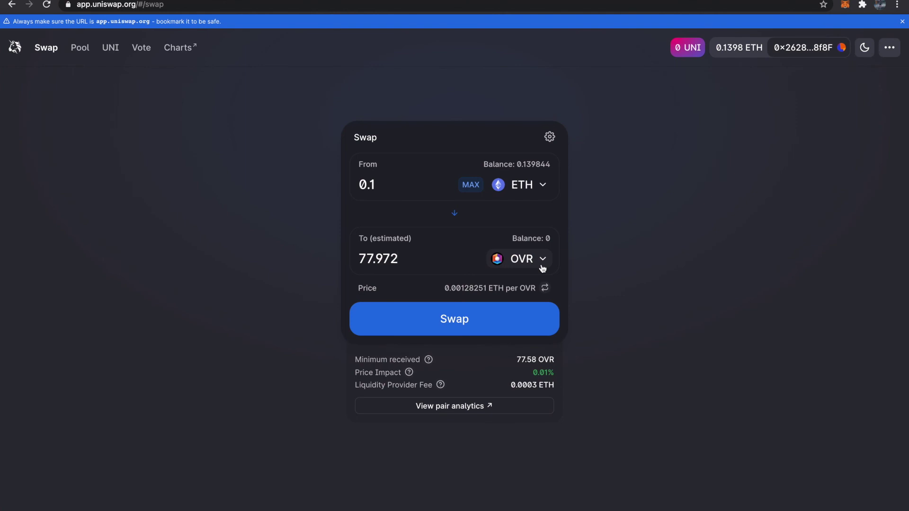
{"action": "left_click", "coordinate": [409, 261]}
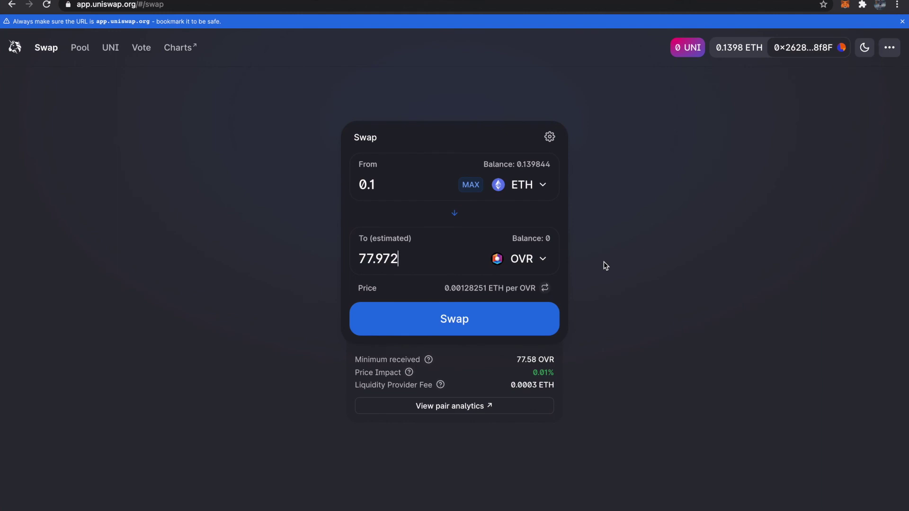
{"action": "left_click", "coordinate": [463, 184]}
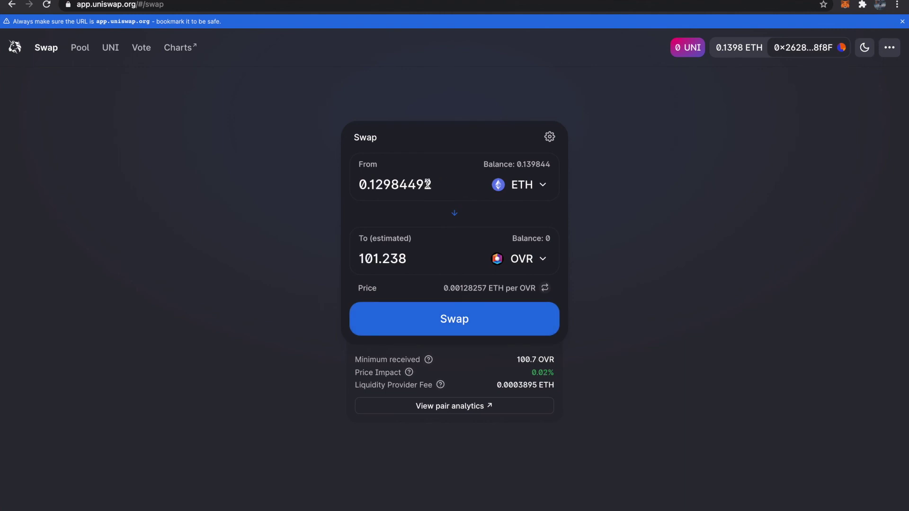
{"action": "left_click_drag", "start_coordinate": [430, 184], "coordinate": [378, 185]}
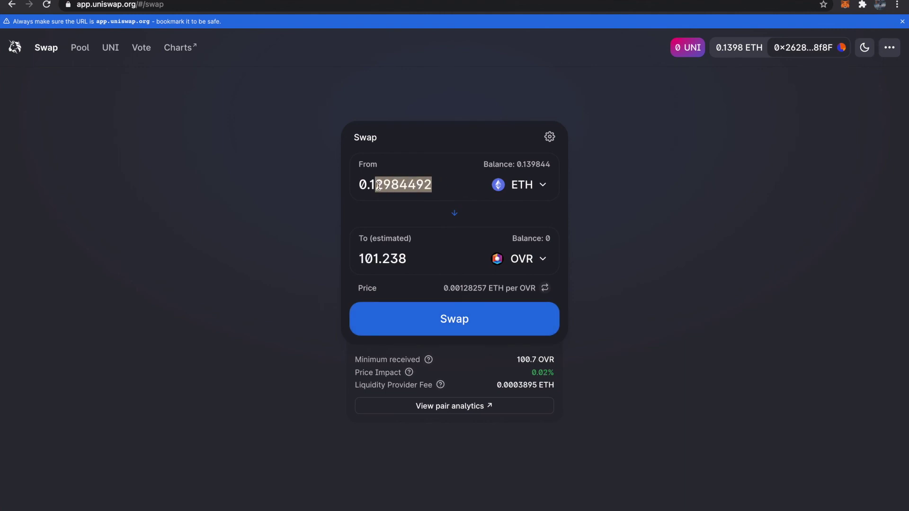
{"action": "type", "text": "11"}
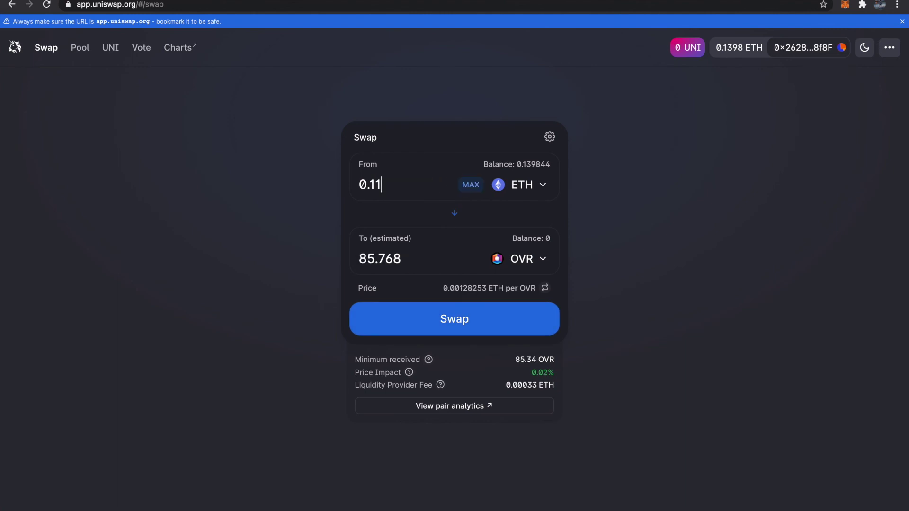
Step: Submit the ETH to OVR swap, highlight its price impact and confirm it for signing in MetaMask
{"action": "left_click", "coordinate": [425, 320]}
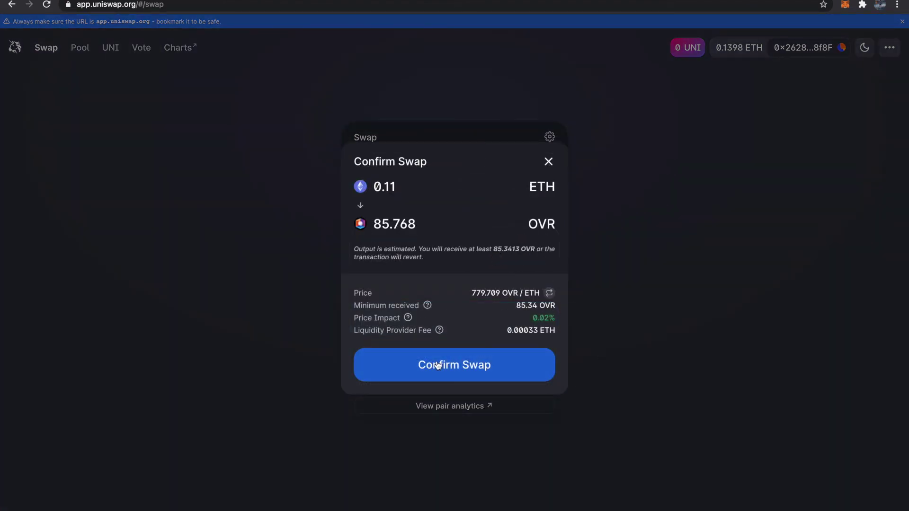
{"action": "left_click_drag", "start_coordinate": [524, 314], "coordinate": [558, 320]}
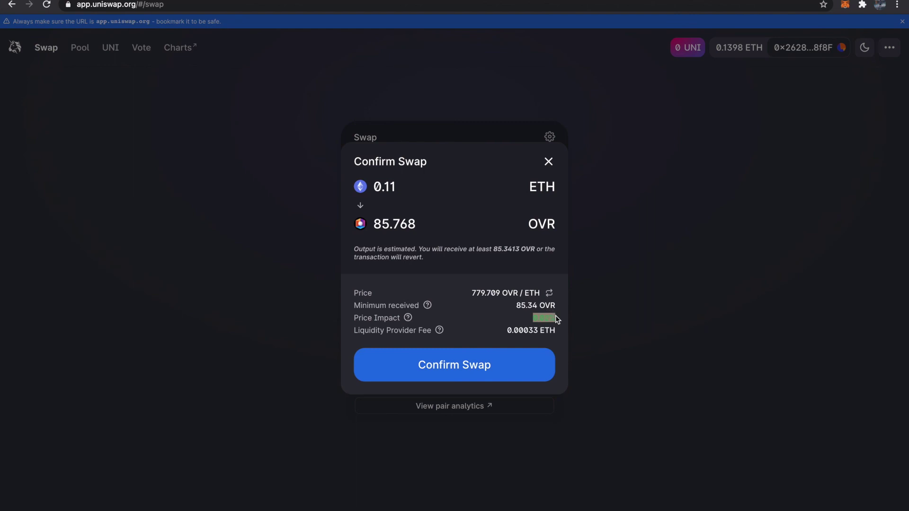
{"action": "left_click", "coordinate": [448, 366]}
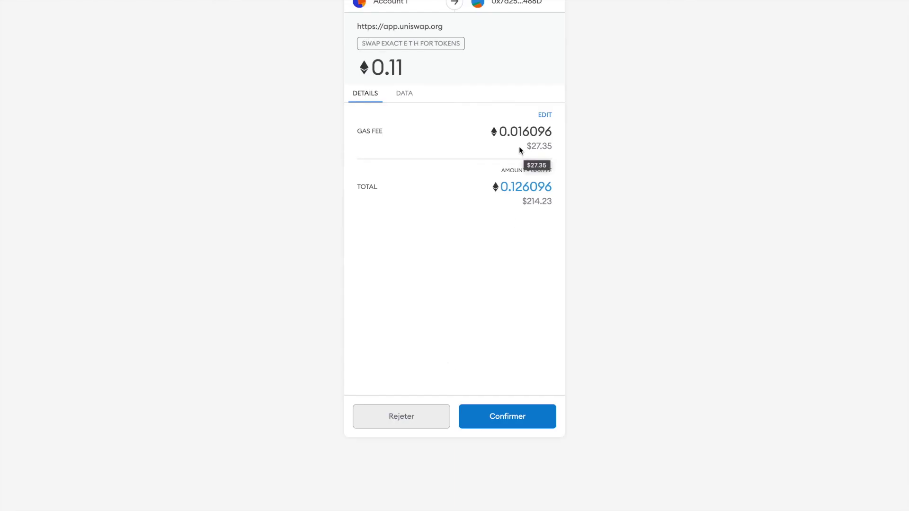
Step: Highlight the gas fee's dollar amount in MetaMask and choose the Rapide option in the gas customization
{"action": "left_click_drag", "start_coordinate": [519, 147], "coordinate": [554, 145]}
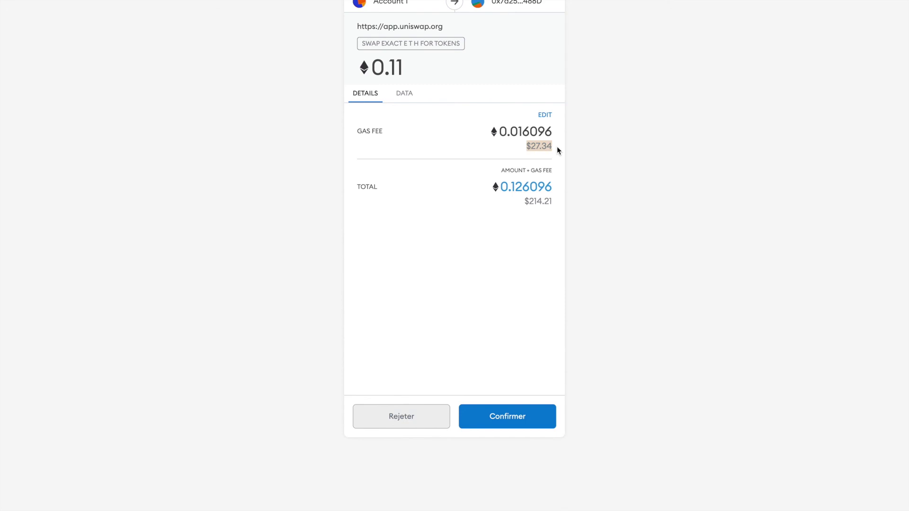
{"action": "left_click", "coordinate": [547, 115]}
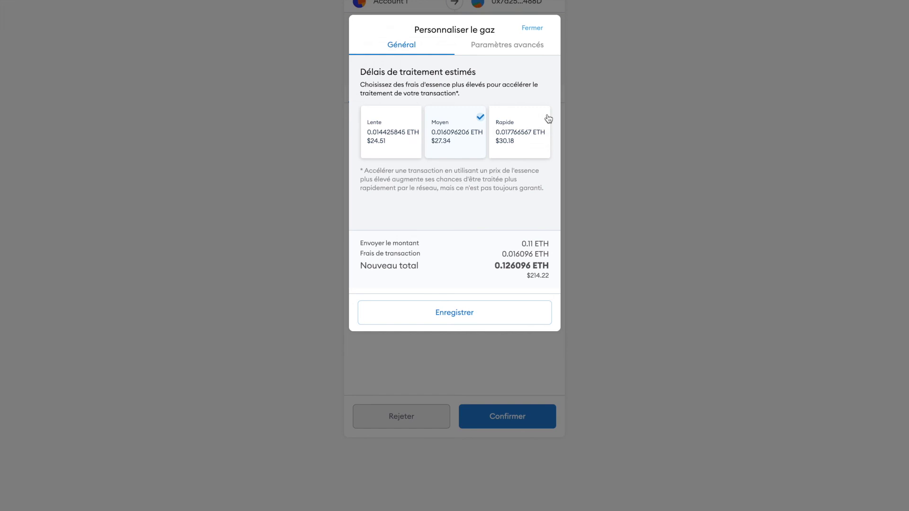
{"action": "left_click", "coordinate": [515, 134]}
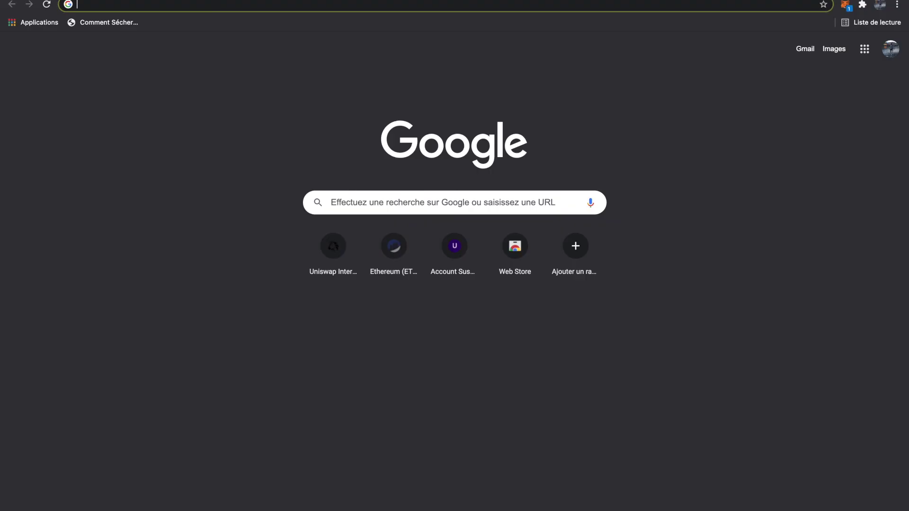
Step: Search the web for the ether gas station, open ethgasstation.info and highlight its recommended FAST gas price
{"action": "type", "text": "ethergasstation.infop"}
{"action": "key", "text": "Return"}
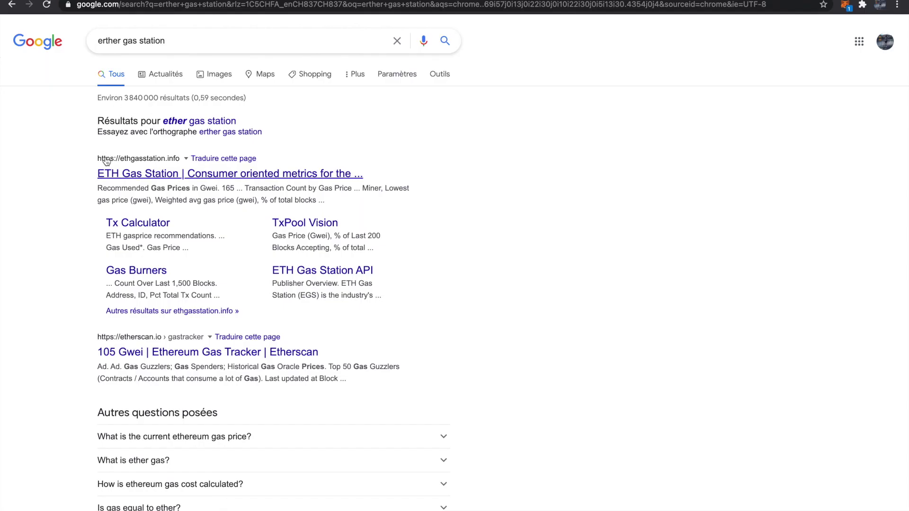
{"action": "left_click", "coordinate": [115, 171]}
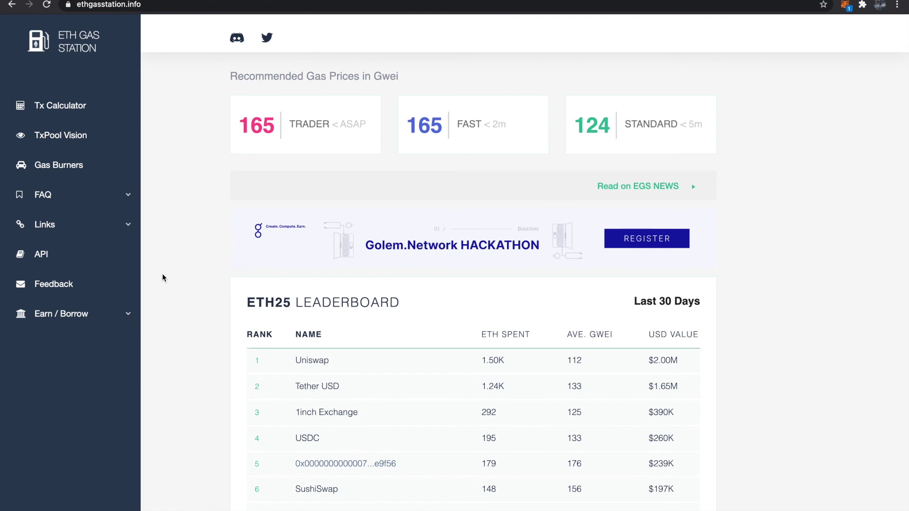
{"action": "left_click_drag", "start_coordinate": [406, 125], "coordinate": [443, 129]}
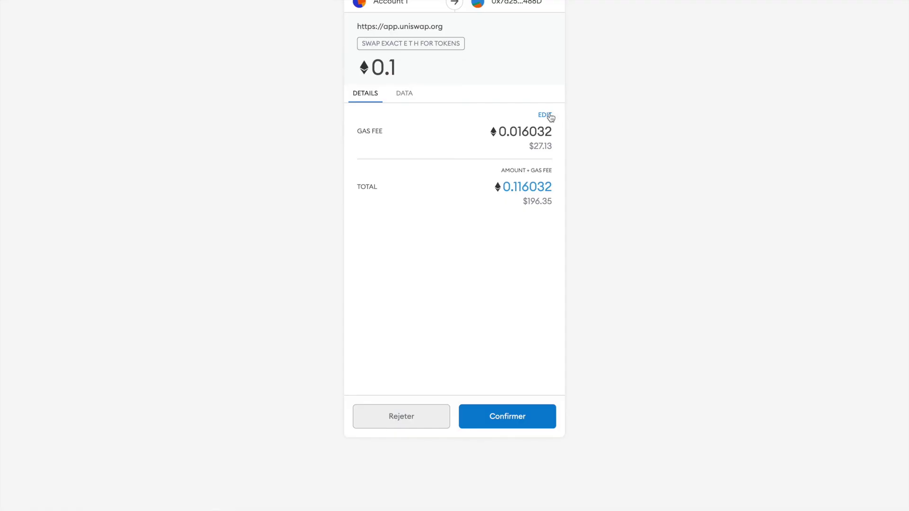
Step: Set the gas price of the 0.1 ETH swap to 165 GWEI in the advanced gas parameters and save it
{"action": "left_click", "coordinate": [548, 118]}
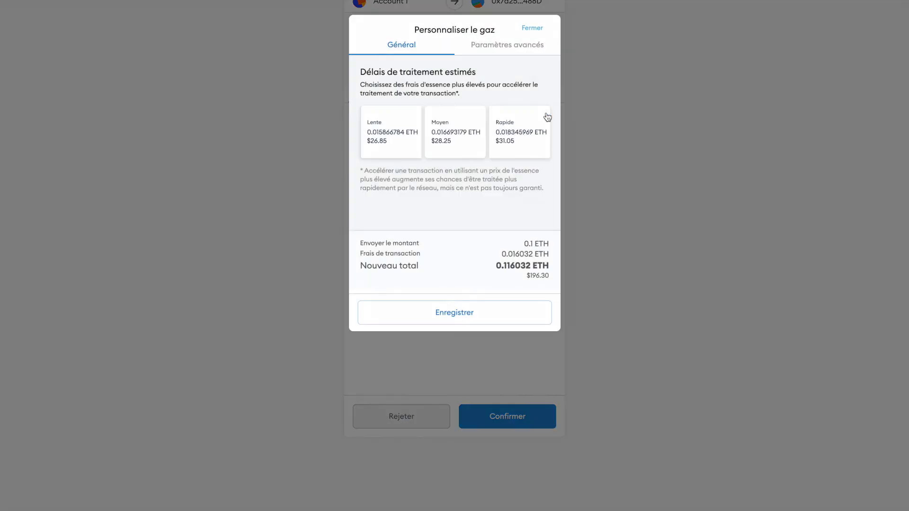
{"action": "left_click", "coordinate": [507, 46]}
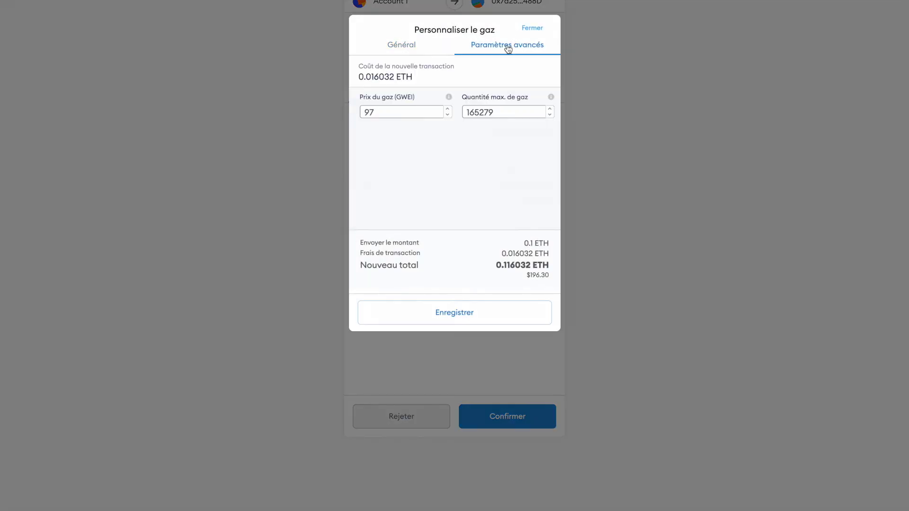
{"action": "double_click", "coordinate": [405, 110]}
{"action": "type", "text": "165"}
{"action": "left_click", "coordinate": [462, 321]}
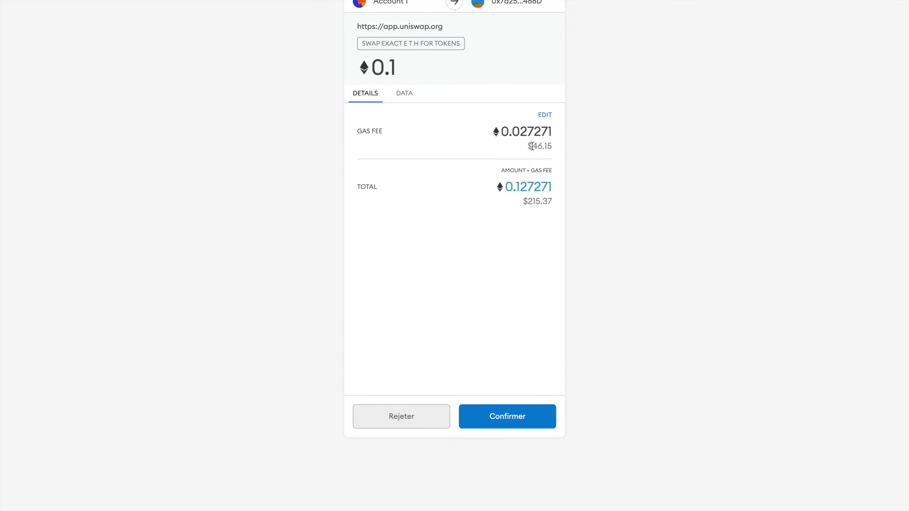
Step: Change the swap's gas fee to the Rapide option, save it, confirm the 0.1 ETH transaction and dismiss the submission notice
{"action": "left_click_drag", "start_coordinate": [531, 146], "coordinate": [552, 149]}
{"action": "left_click", "coordinate": [546, 115]}
{"action": "left_click", "coordinate": [523, 136]}
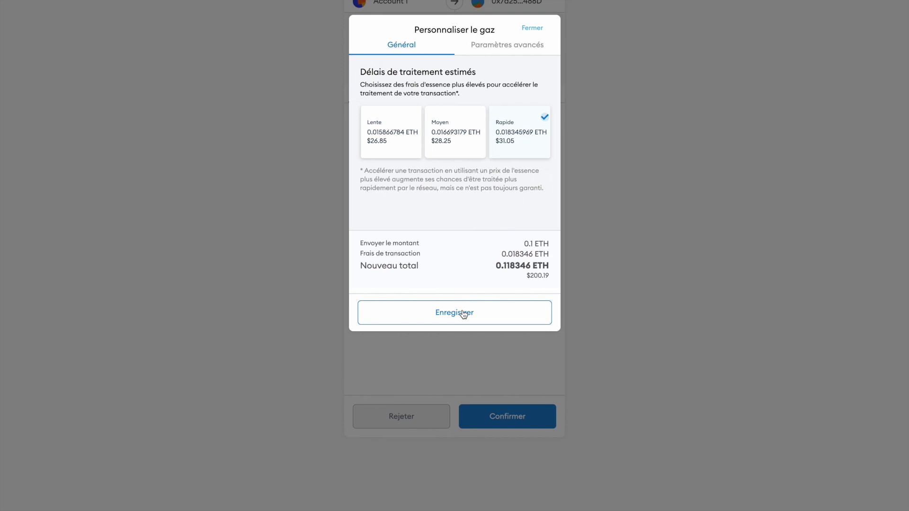
{"action": "left_click", "coordinate": [463, 314]}
{"action": "left_click", "coordinate": [500, 416]}
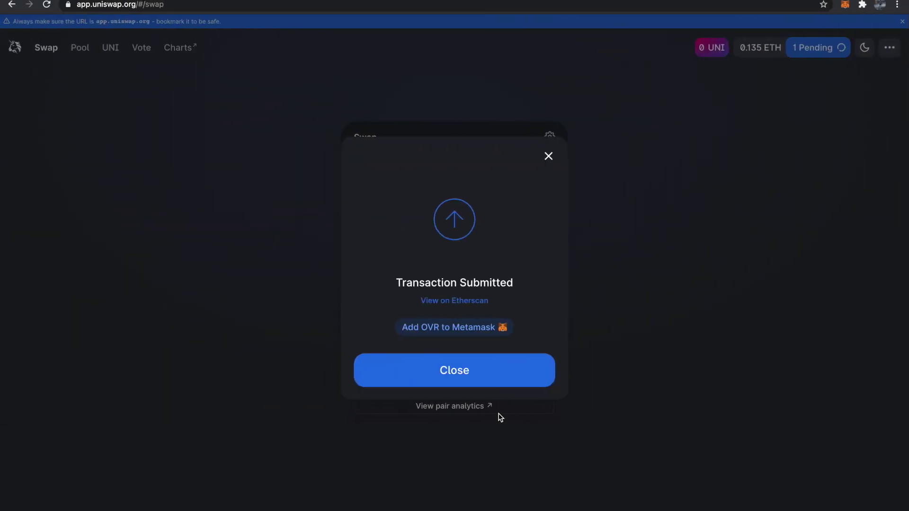
{"action": "left_click", "coordinate": [465, 375]}
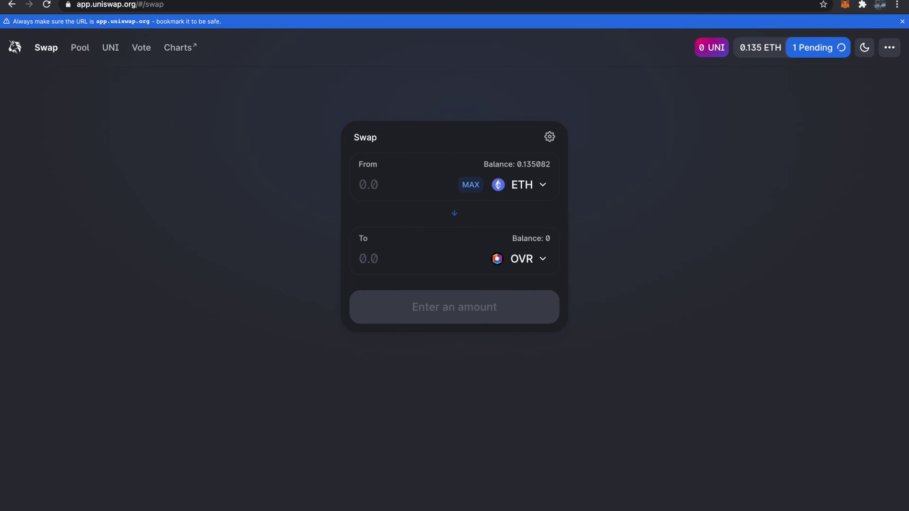
Step: Check the 0.1 ETH swap in MetaMask's activity list and open its transaction details on Etherscan
{"action": "key", "text": "ctrl+Tab"}
{"action": "left_click", "coordinate": [585, 229]}
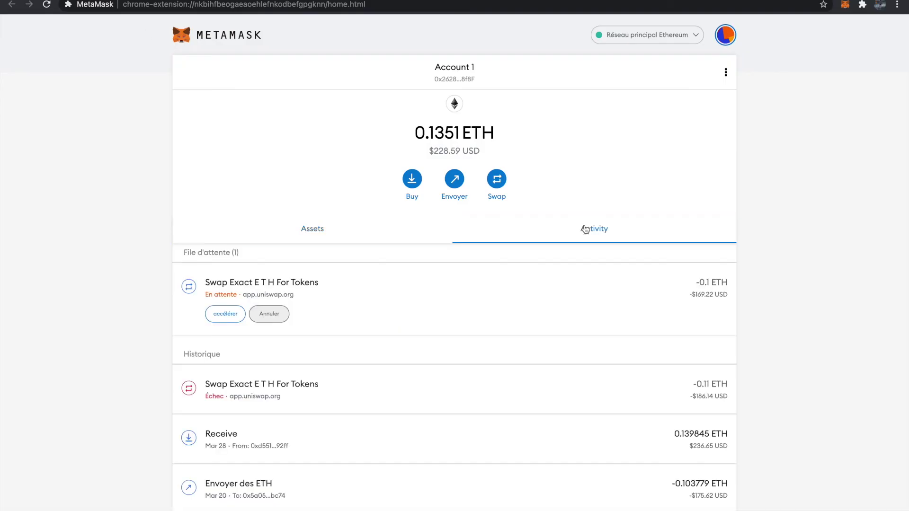
{"action": "scroll", "coordinate": [397, 325], "scroll_direction": "down", "scroll_amount": 2}
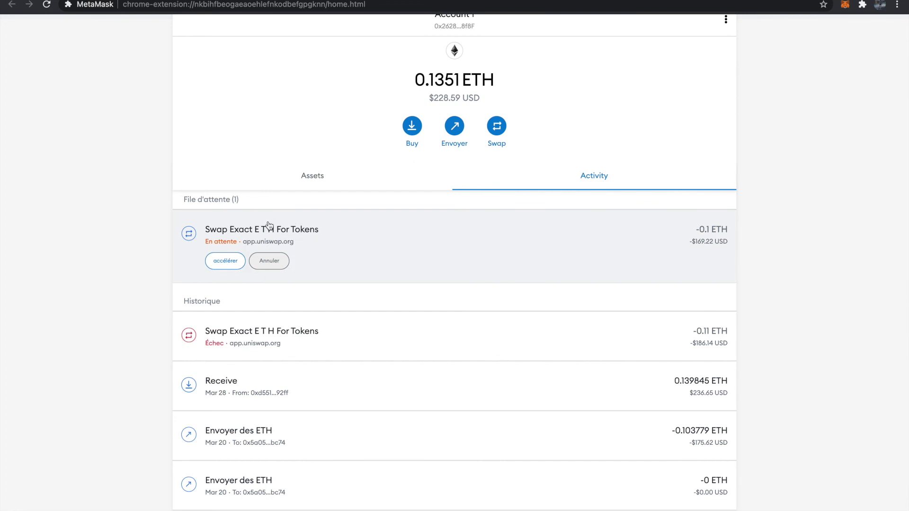
{"action": "scroll", "coordinate": [268, 225], "scroll_direction": "up", "scroll_amount": 2}
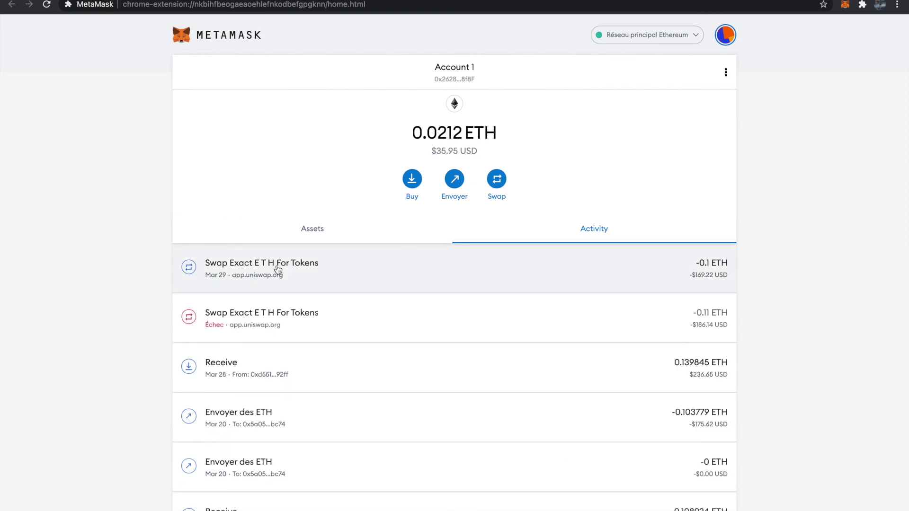
{"action": "left_click", "coordinate": [283, 263]}
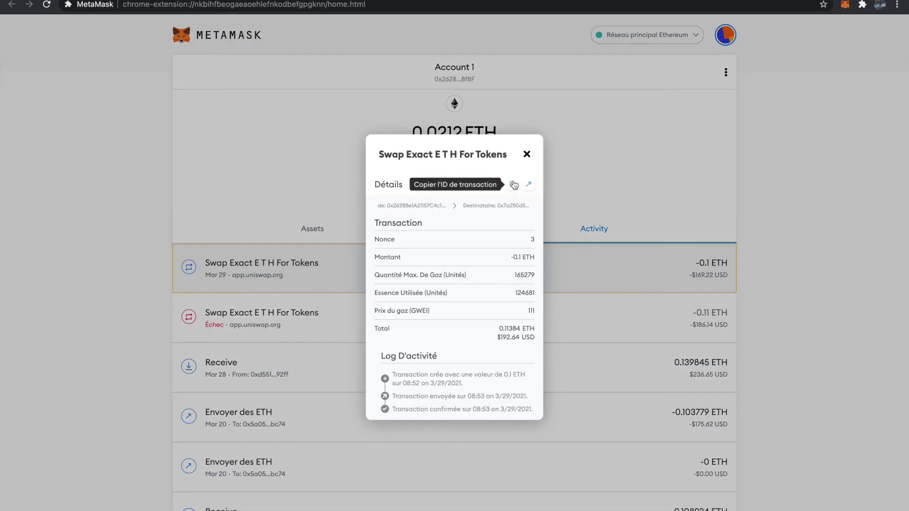
{"action": "left_click", "coordinate": [528, 184]}
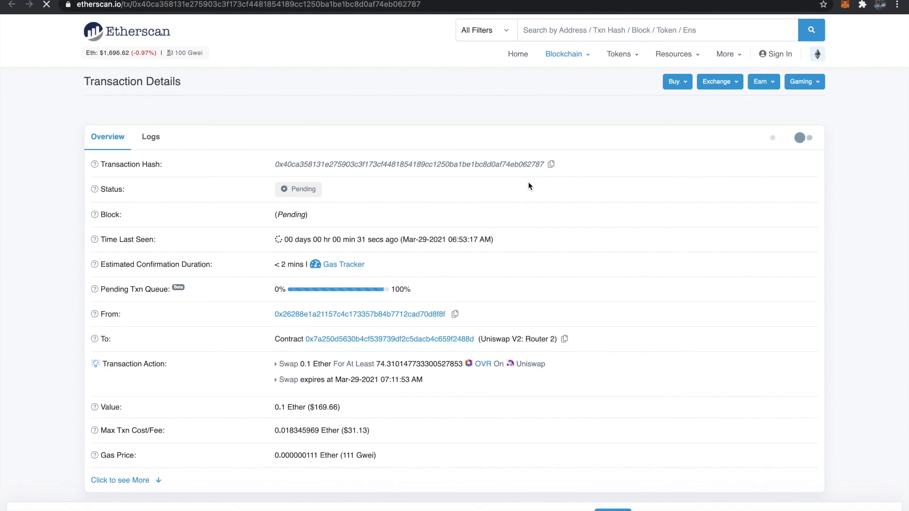
Step: Highlight the transaction hash, status and confirmation time of the swap on Etherscan
{"action": "scroll", "coordinate": [370, 200], "scroll_direction": "down", "scroll_amount": 1}
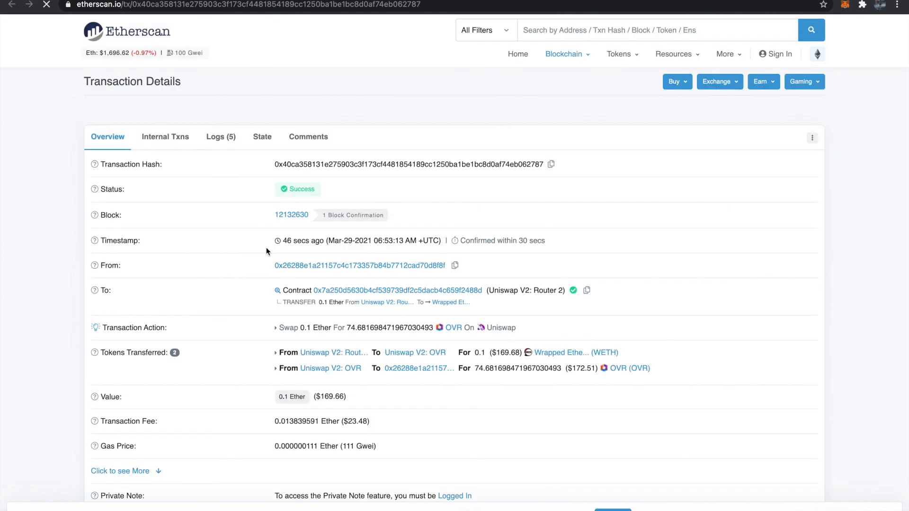
{"action": "scroll", "coordinate": [402, 351], "scroll_direction": "down", "scroll_amount": 2}
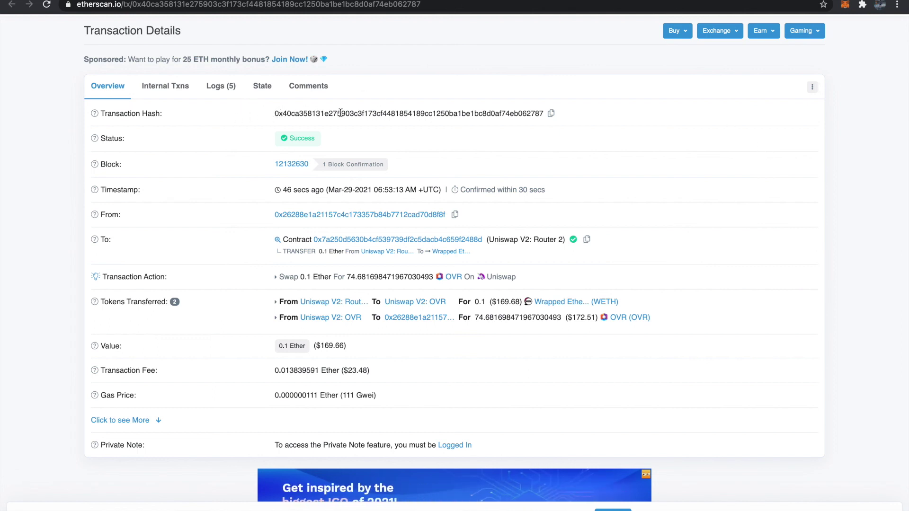
{"action": "left_click_drag", "start_coordinate": [544, 114], "coordinate": [267, 107]}
{"action": "left_click", "coordinate": [602, 116]}
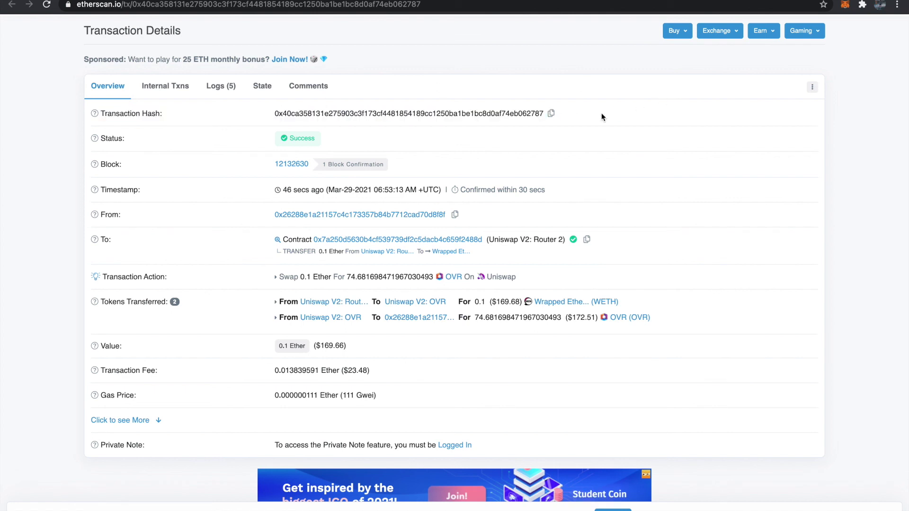
{"action": "left_click_drag", "start_coordinate": [332, 137], "coordinate": [275, 139]}
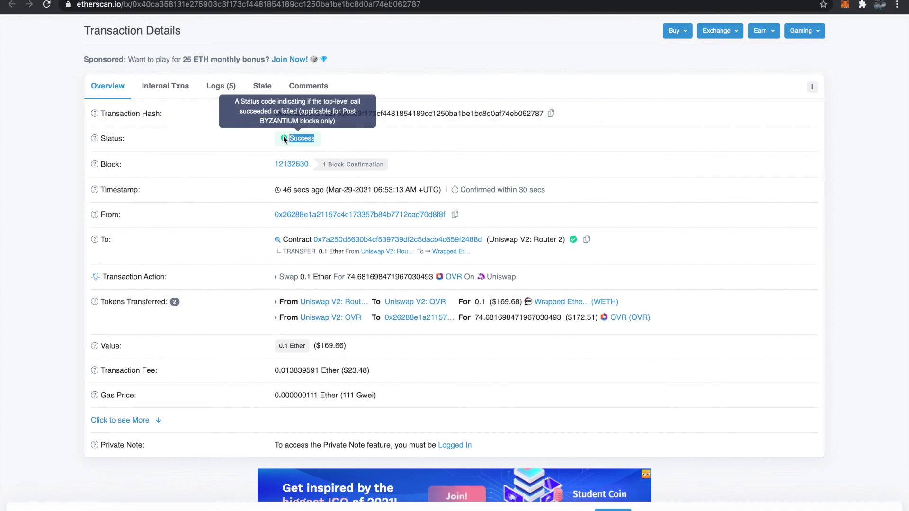
{"action": "left_click_drag", "start_coordinate": [546, 190], "coordinate": [457, 193]}
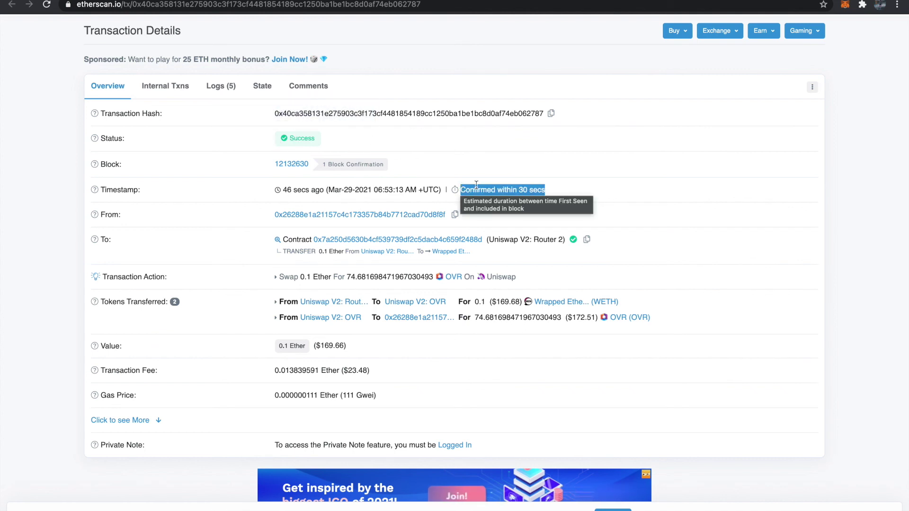
{"action": "left_click", "coordinate": [574, 192]}
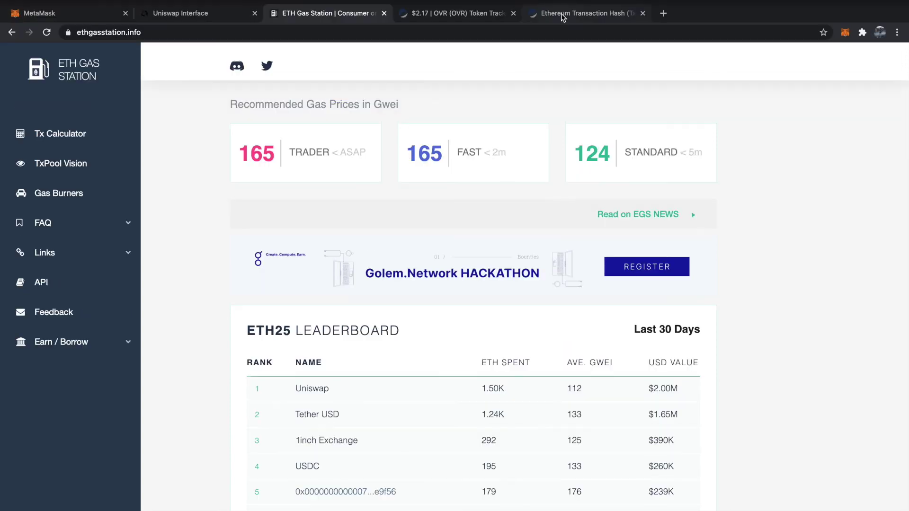
Step: Return to the swap's Etherscan transaction page and highlight the amount of OVR received in the transaction action
{"action": "left_click", "coordinate": [565, 18]}
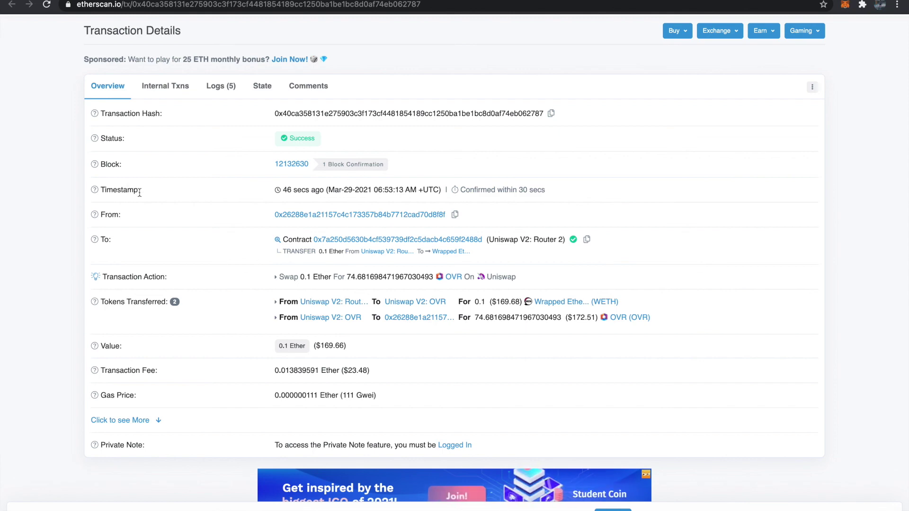
{"action": "scroll", "coordinate": [281, 313], "scroll_direction": "up", "scroll_amount": 5}
{"action": "mouse_move", "coordinate": [299, 275]}
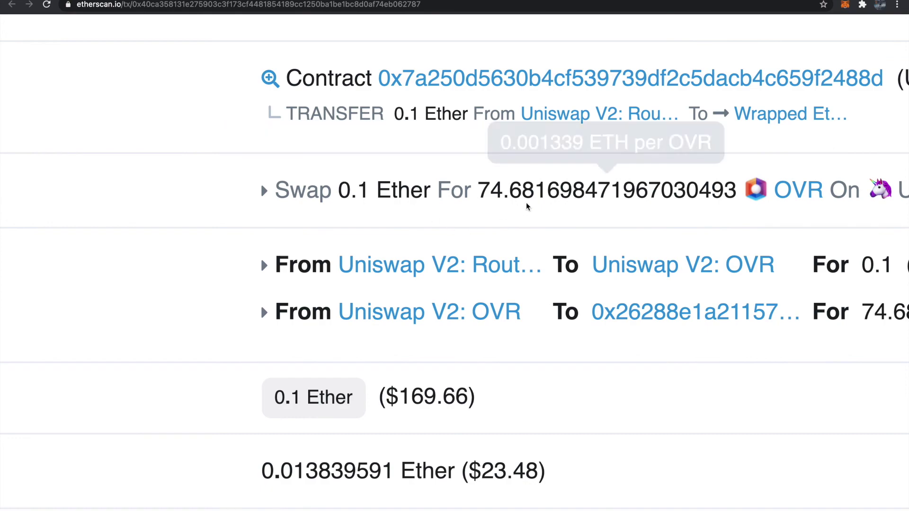
{"action": "scroll", "coordinate": [524, 203], "scroll_direction": "right", "scroll_amount": 3}
{"action": "mouse_move", "coordinate": [390, 201]}
{"action": "left_click_drag", "start_coordinate": [361, 201], "coordinate": [501, 201]}
{"action": "scroll", "coordinate": [501, 201], "scroll_direction": "down", "scroll_amount": 5}
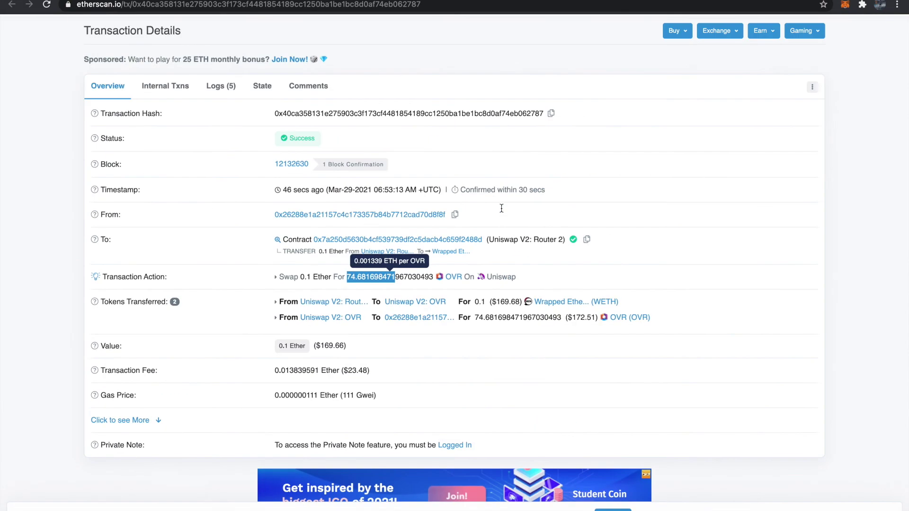
Step: Switch to the MetaMask wallet and highlight the dollar value of the remaining ETH balance
{"action": "left_click", "coordinate": [61, 14]}
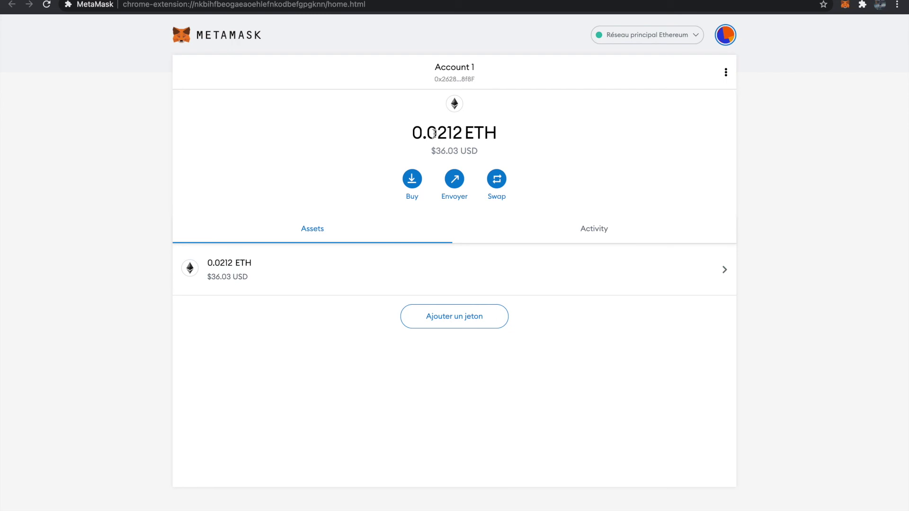
{"action": "left_click_drag", "start_coordinate": [458, 151], "coordinate": [428, 149]}
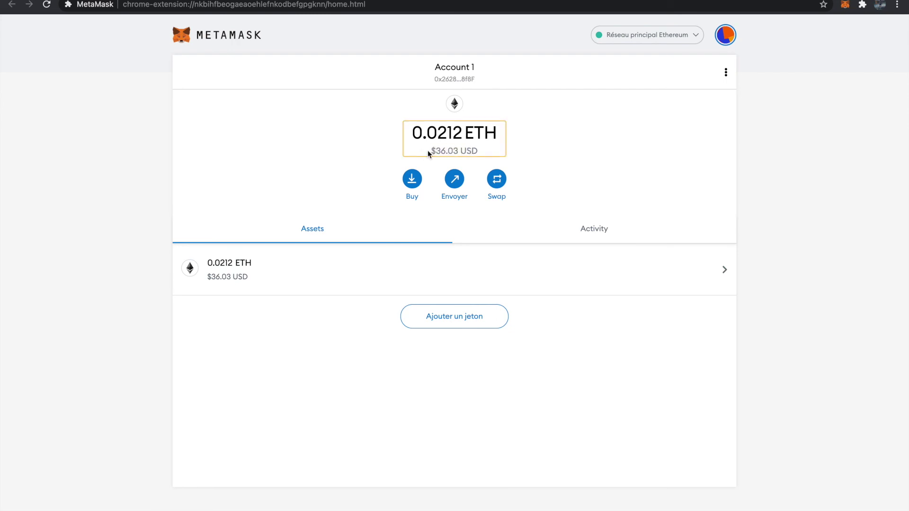
{"action": "left_click", "coordinate": [529, 148]}
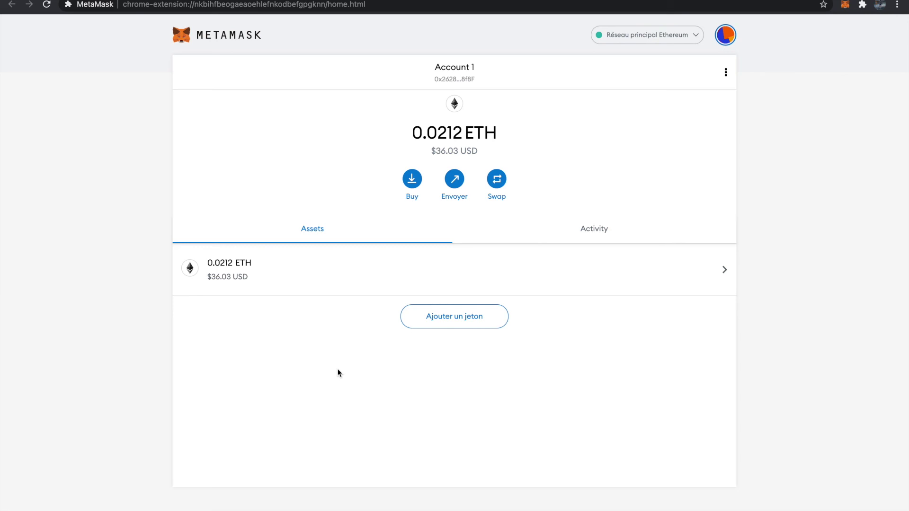
Step: Open the custom token form in MetaMask and copy the OVR contract address from its Etherscan token page
{"action": "left_click", "coordinate": [432, 317]}
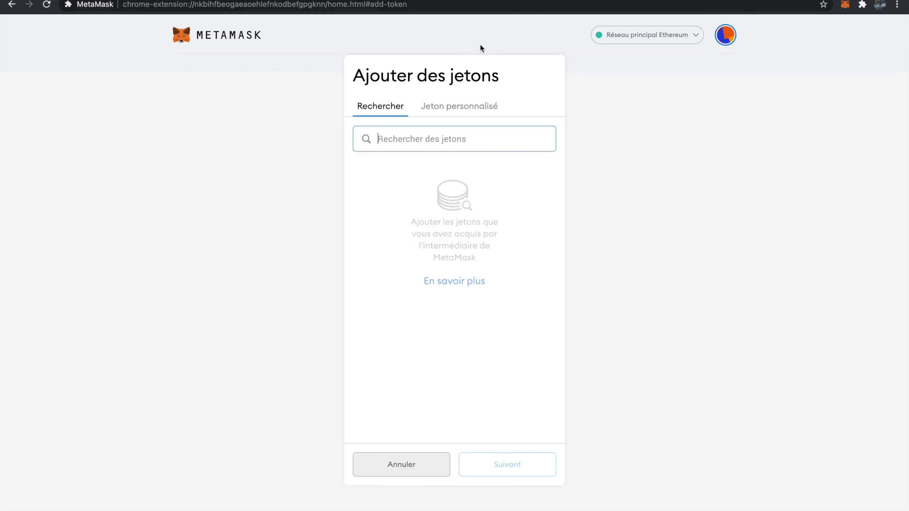
{"action": "left_click", "coordinate": [463, 108]}
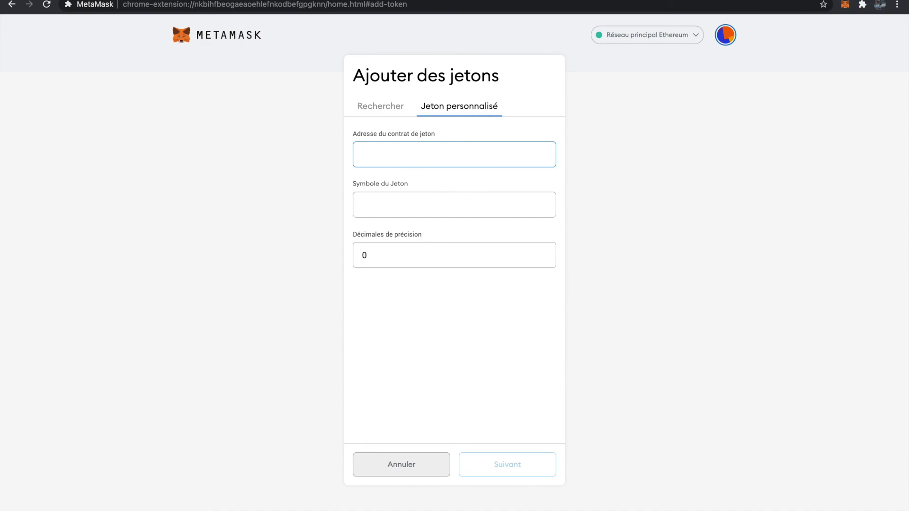
{"action": "key", "text": "ctrl+Tab"}
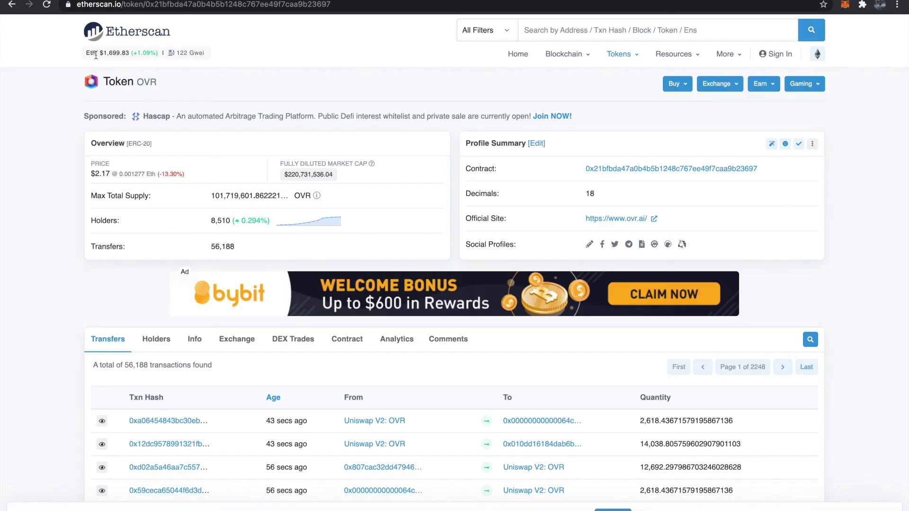
{"action": "left_click_drag", "start_coordinate": [161, 88], "coordinate": [137, 87]}
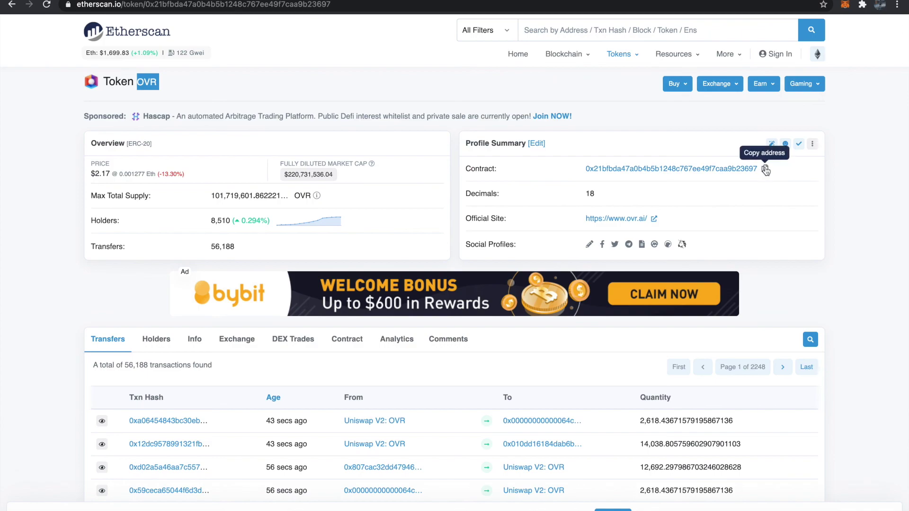
{"action": "left_click", "coordinate": [764, 169]}
Step: Paste the OVR contract address into the custom token form, add the token to MetaMask and return to the account overview
{"action": "key", "text": "ctrl+Tab"}
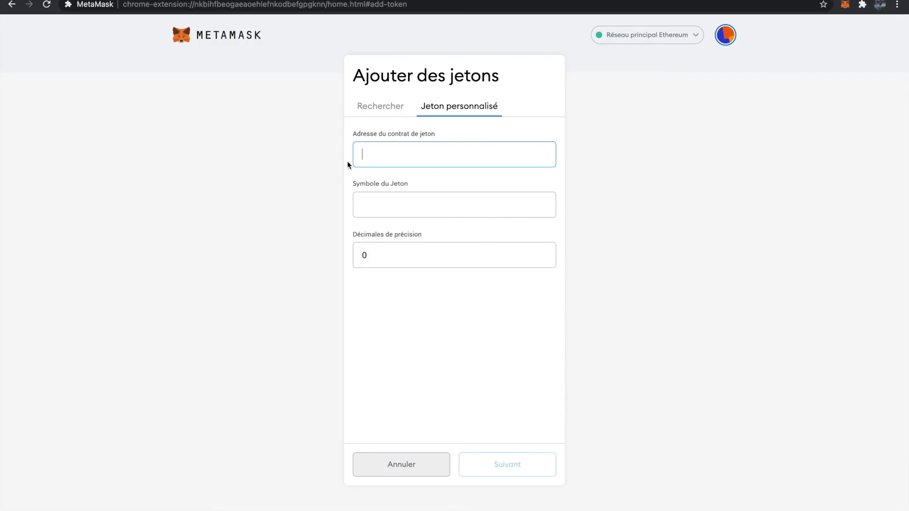
{"action": "key", "text": "ctrl+v"}
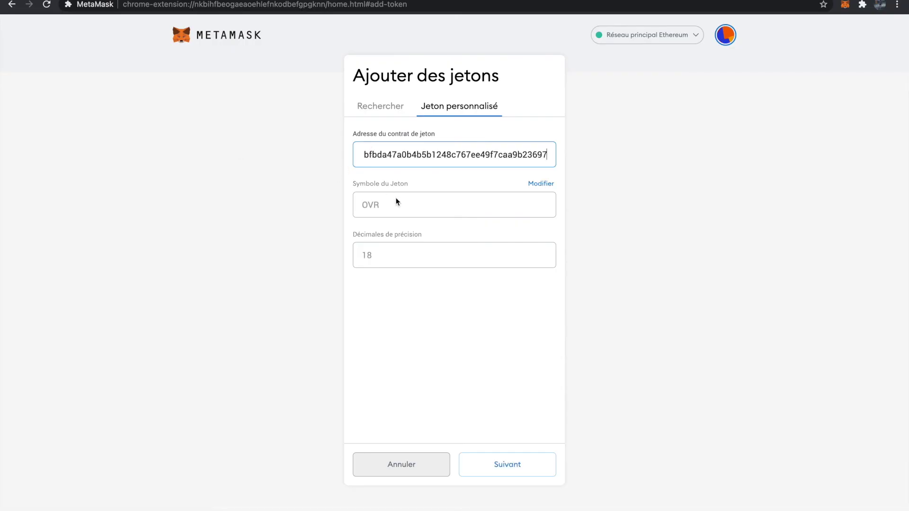
{"action": "left_click", "coordinate": [505, 474]}
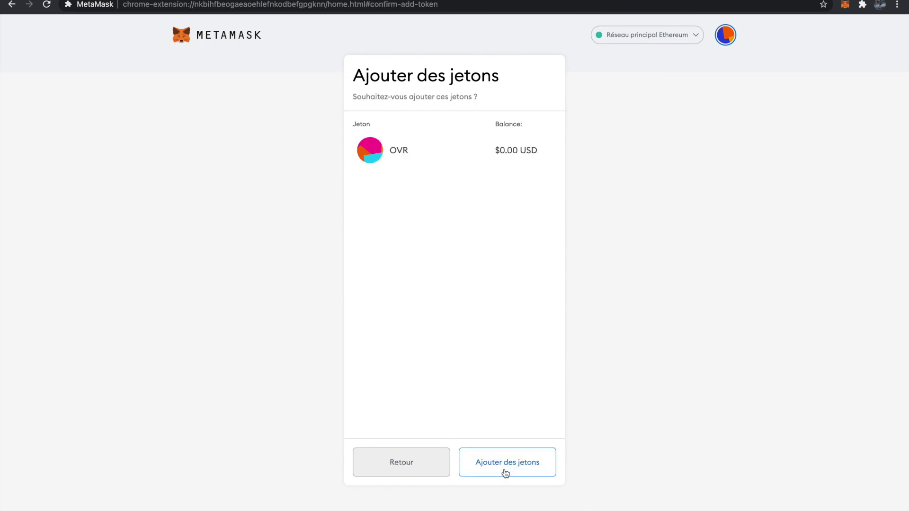
{"action": "left_click", "coordinate": [506, 471]}
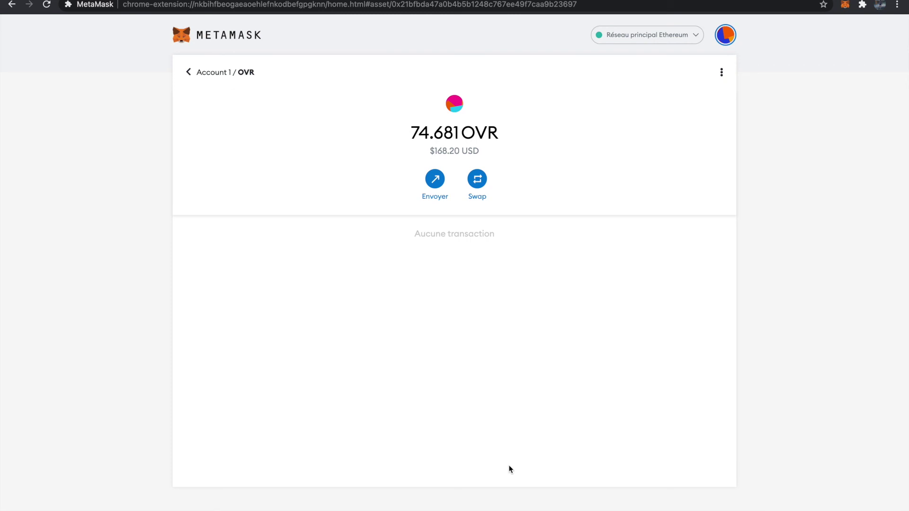
{"action": "left_click", "coordinate": [206, 73]}
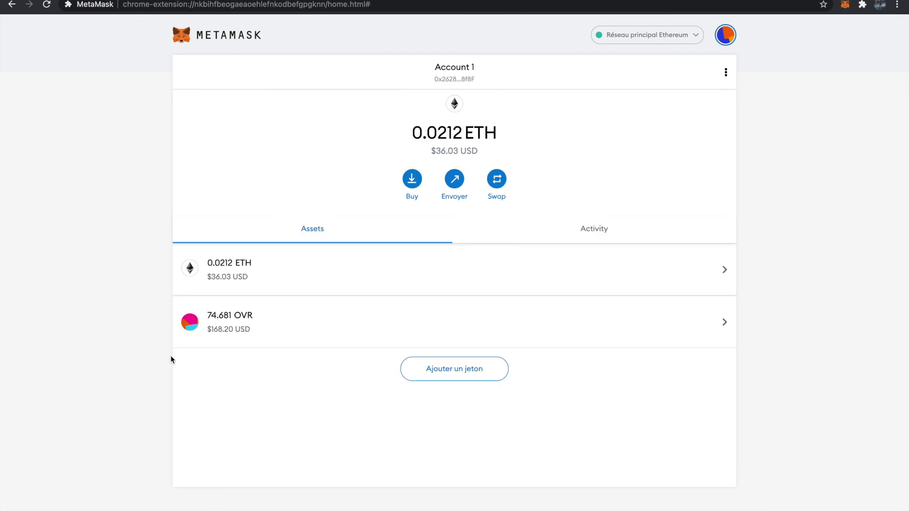